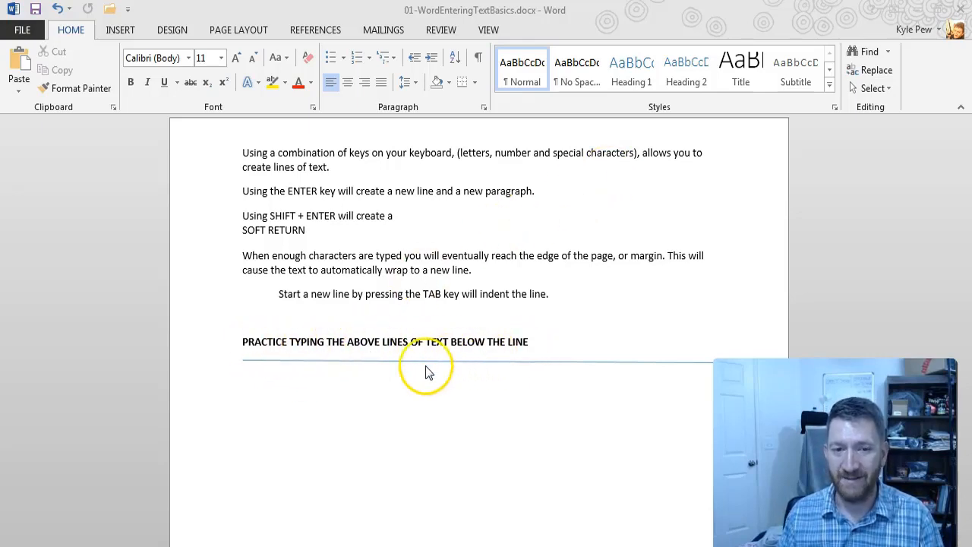
Step: Enter the practice sentence "Using a combination of keys on your keyboard, 123456, @$." below the horizontal line
{"action": "left_click", "coordinate": [316, 386]}
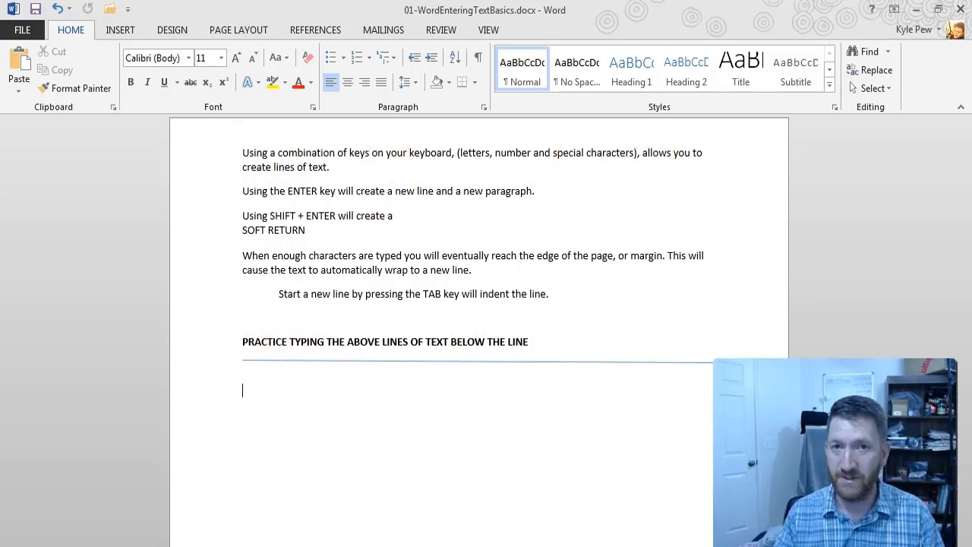
{"action": "type", "text": "Using a"}
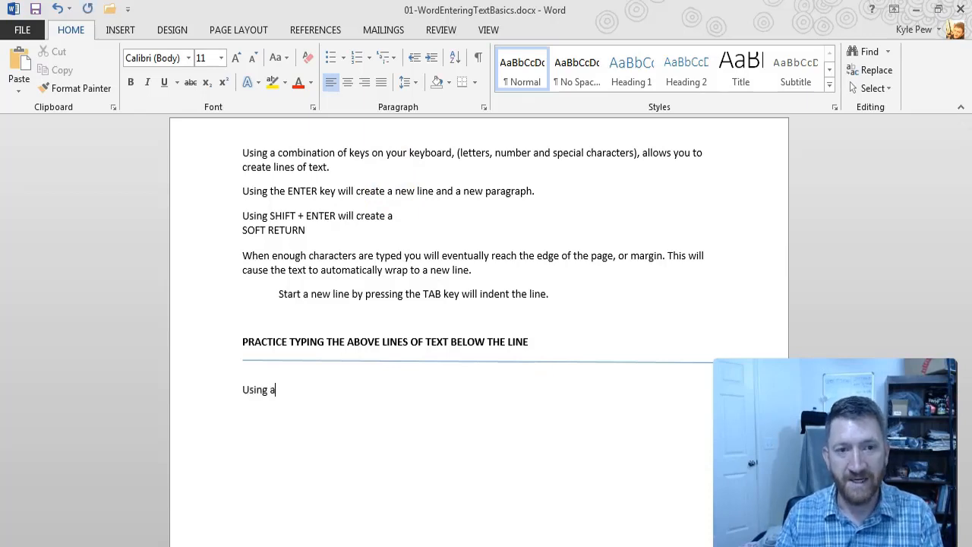
{"action": "type", "text": " combination of k"}
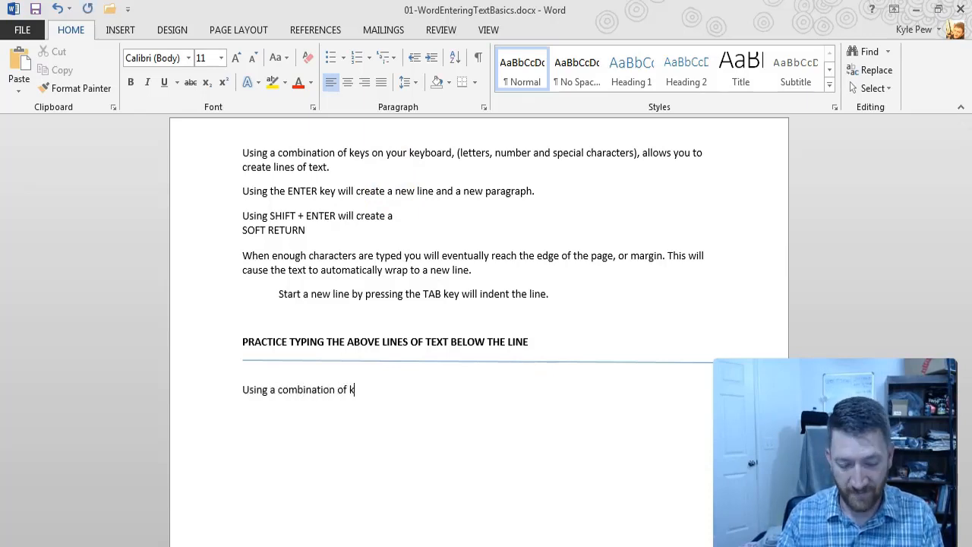
{"action": "type", "text": "eys on your ke"}
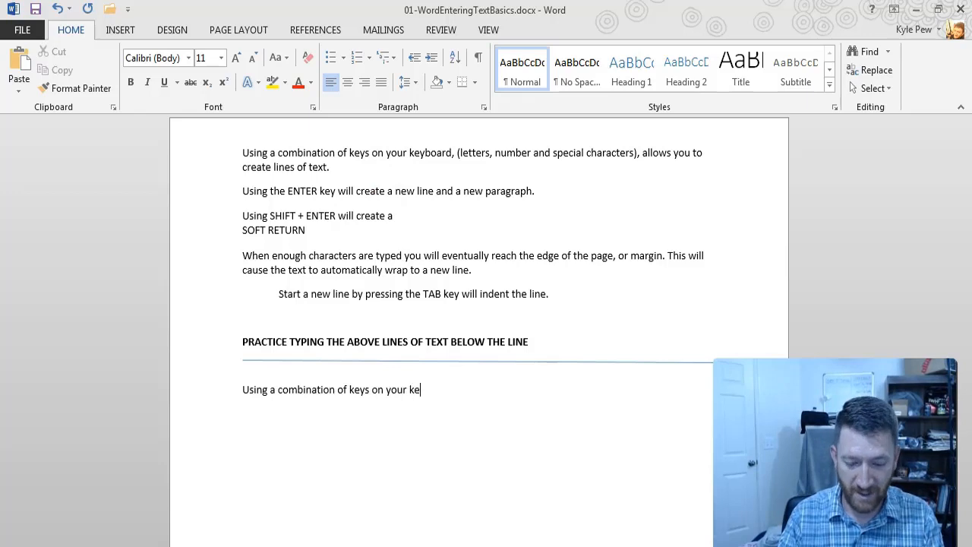
{"action": "type", "text": "yboard, "}
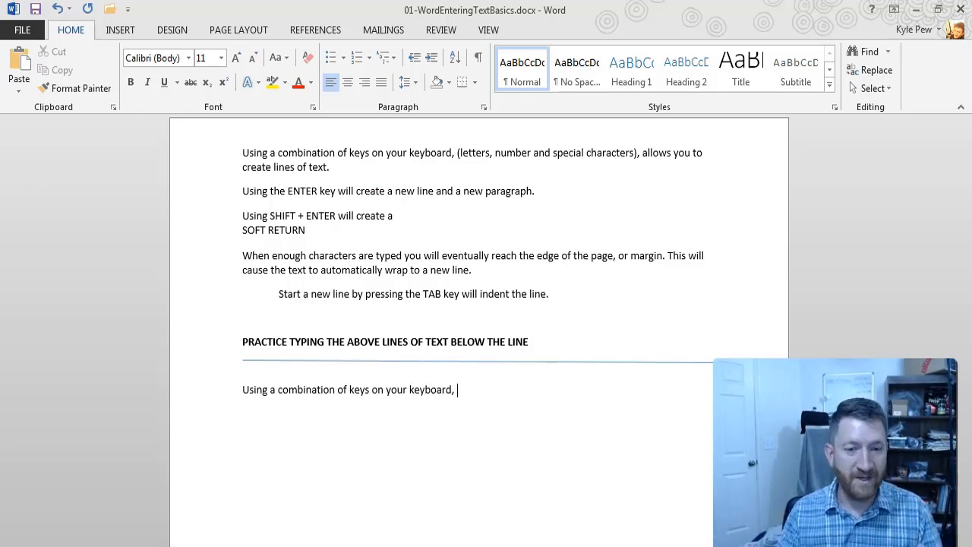
{"action": "type", "text": "123456"}
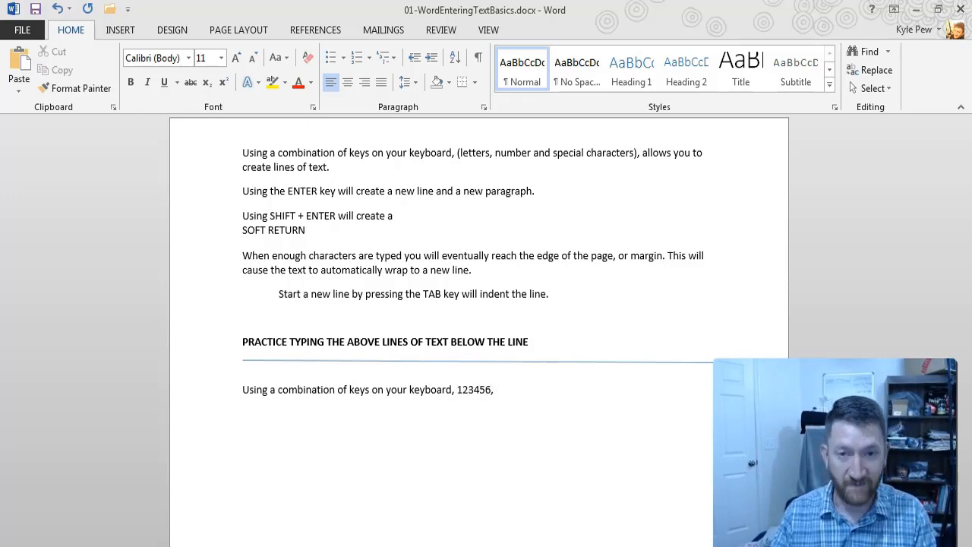
{"action": "type", "text": ", @"}
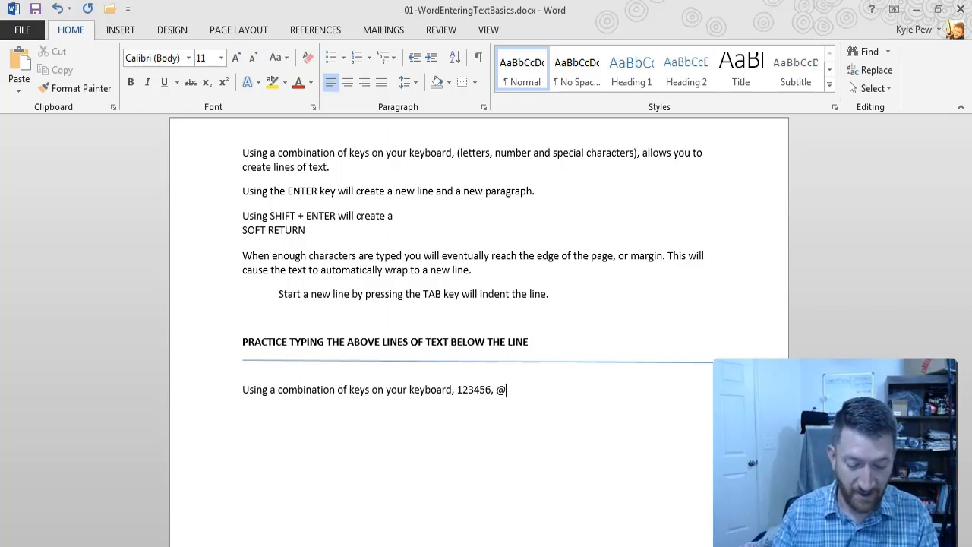
{"action": "type", "text": "$."}
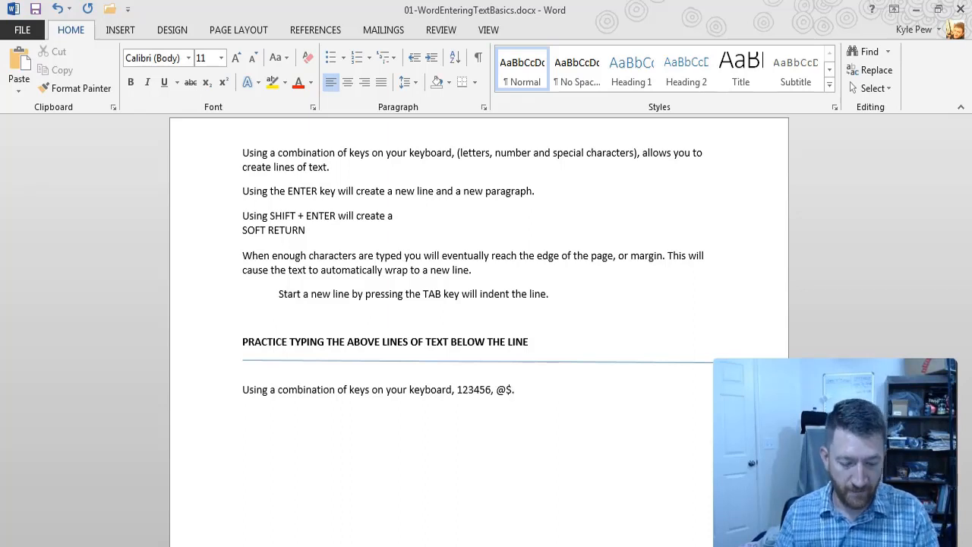
{"action": "key", "text": "ctrl+2"}
{"action": "left_click_drag", "start_coordinate": [238, 414], "coordinate": [161, 415]}
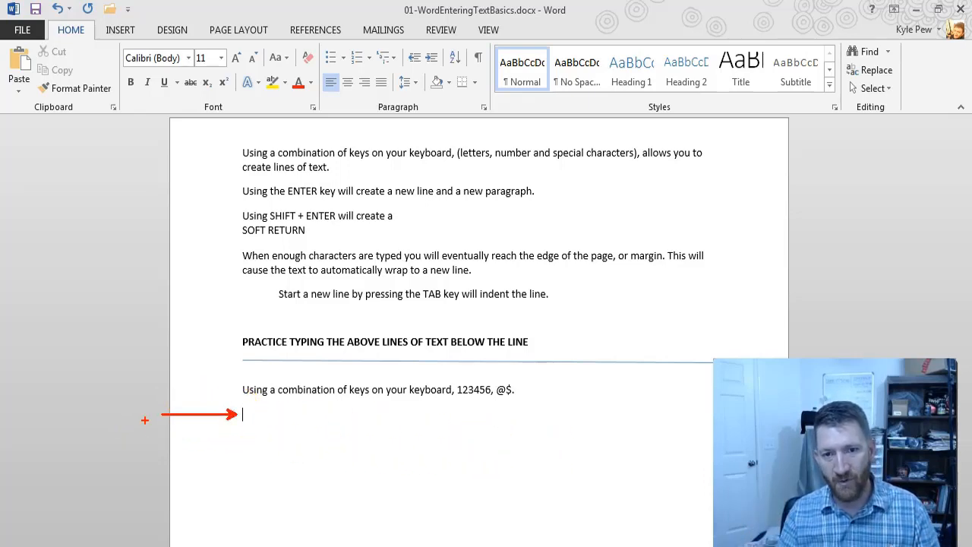
{"action": "left_click_drag", "start_coordinate": [515, 388], "coordinate": [558, 389]}
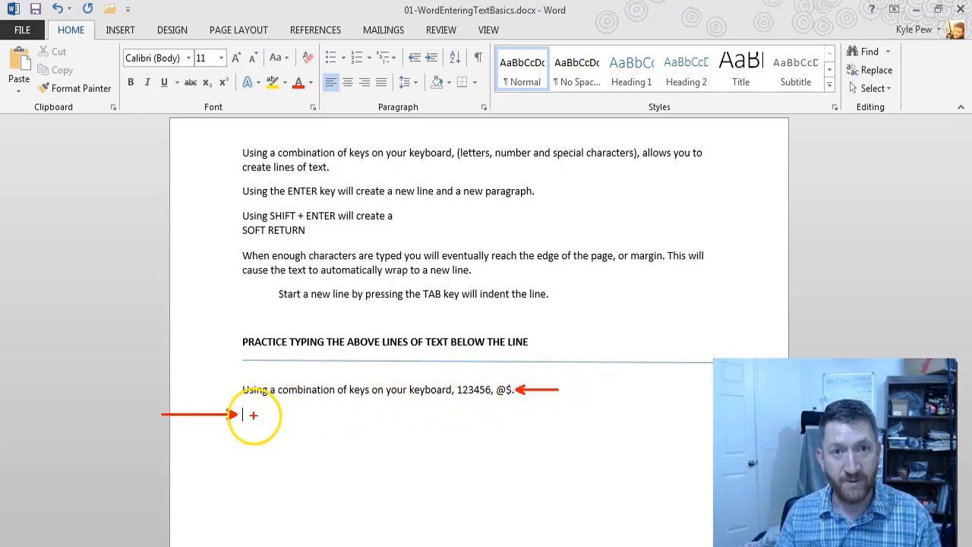
{"action": "mouse_move", "coordinate": [240, 395]}
{"action": "left_mouse_down"}
{"action": "mouse_move", "coordinate": [298, 408]}
{"action": "mouse_move", "coordinate": [521, 408]}
{"action": "left_mouse_up"}
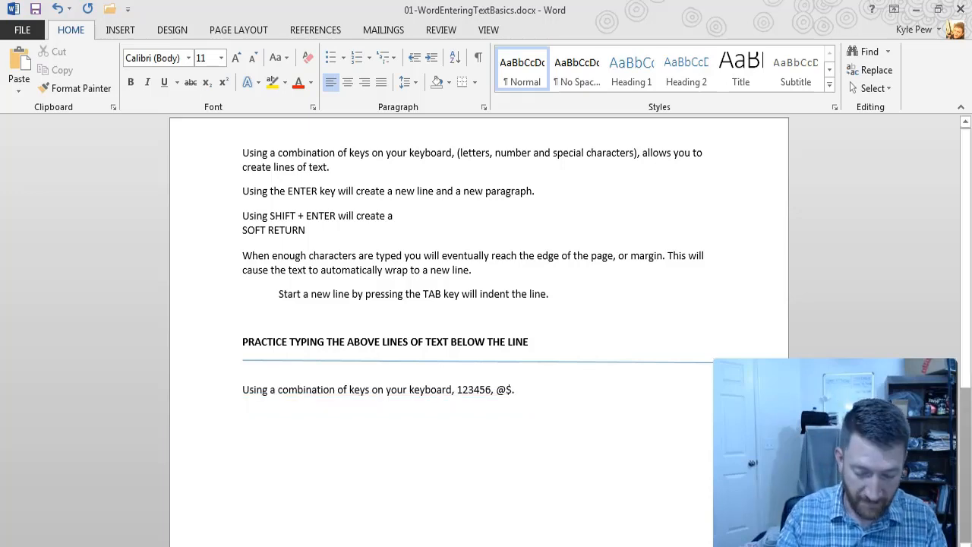
Step: Write "Using the ENTER key will create a new line." as a separate paragraph under the first practice sentence
{"action": "type", "text": "Using the ENT"}
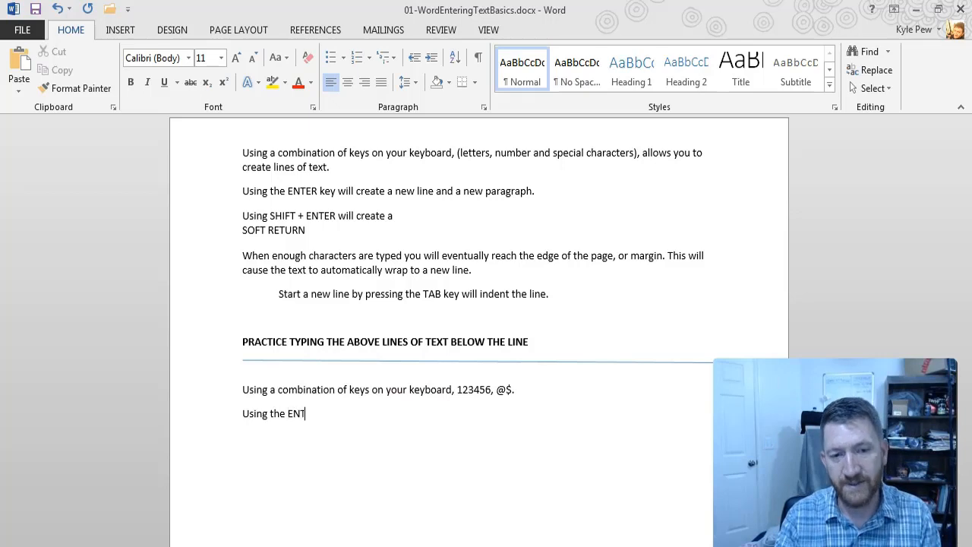
{"action": "type", "text": "ER key wil"}
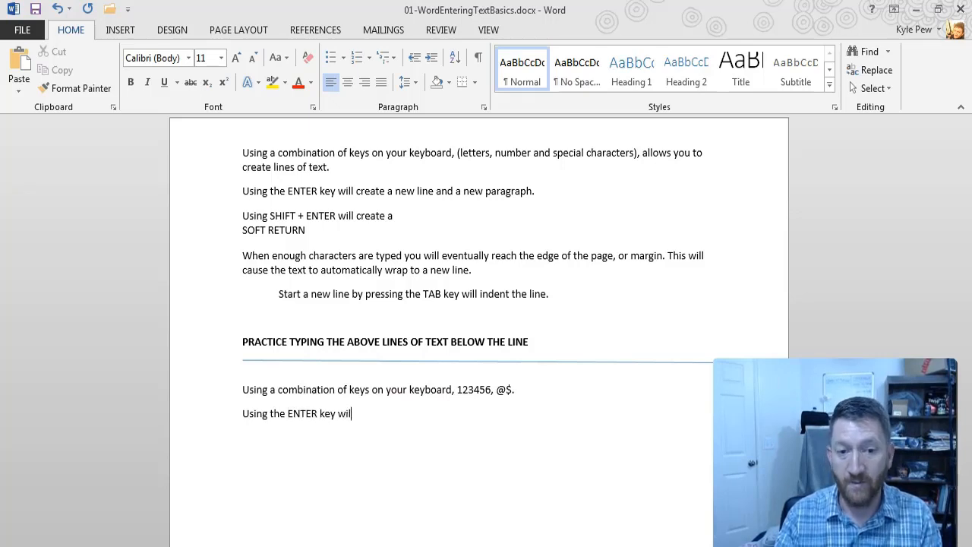
{"action": "type", "text": "l create a ne"}
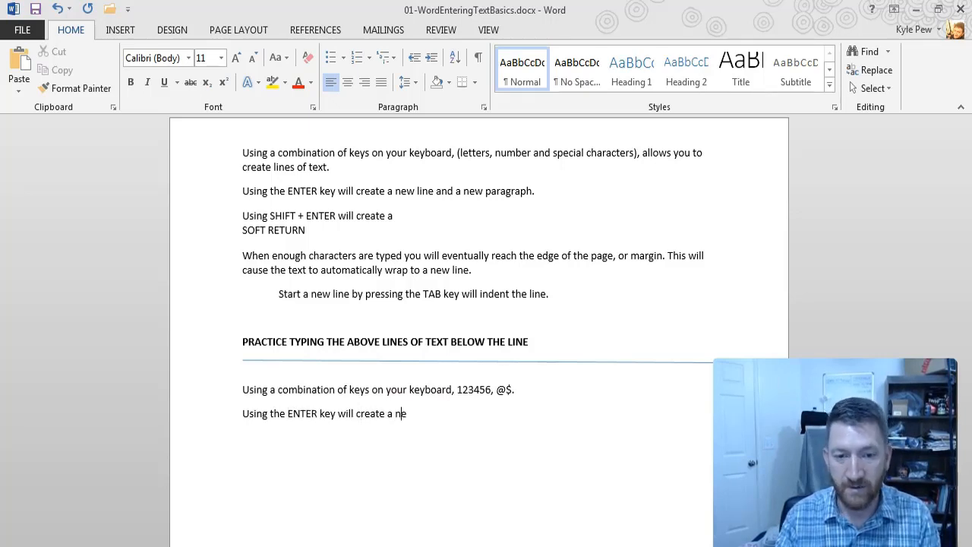
{"action": "type", "text": "w line"}
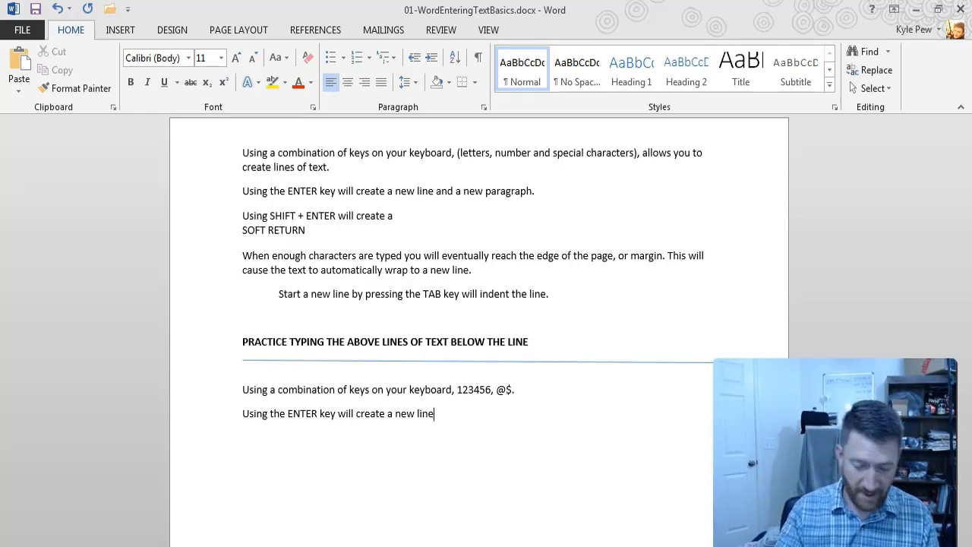
{"action": "type", "text": "."}
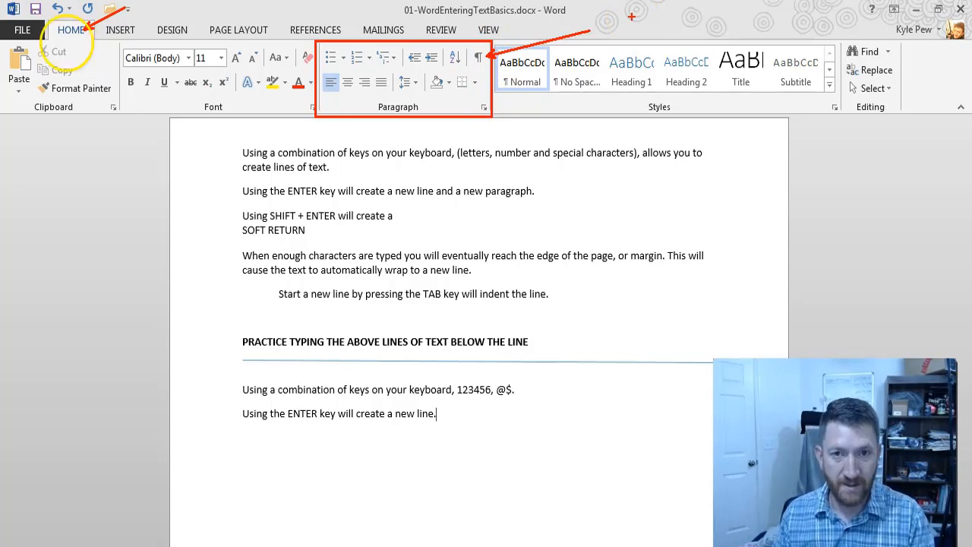
Step: Show the paragraph marks and other hidden formatting symbols in the document
{"action": "left_click", "coordinate": [479, 61]}
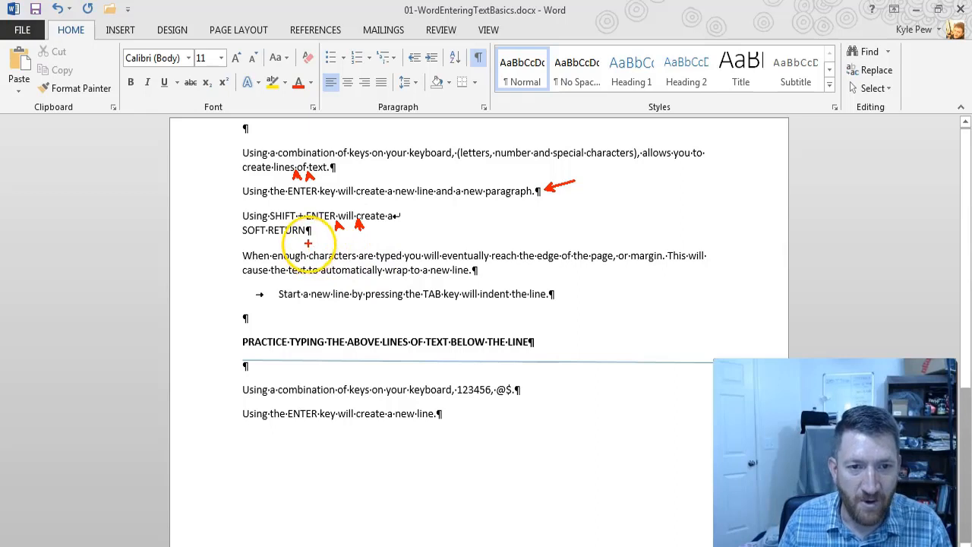
{"action": "left_click_drag", "start_coordinate": [402, 216], "coordinate": [448, 212]}
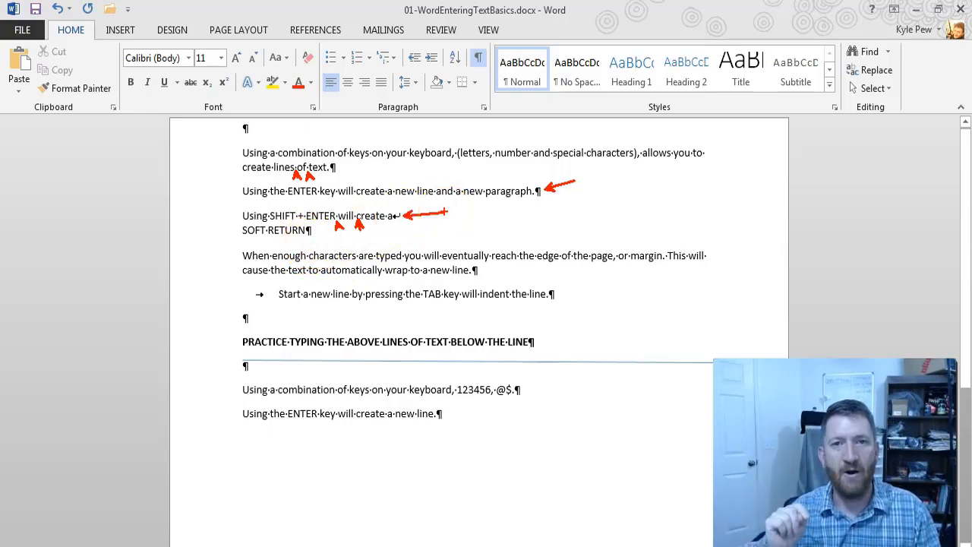
{"action": "key", "text": "Escape"}
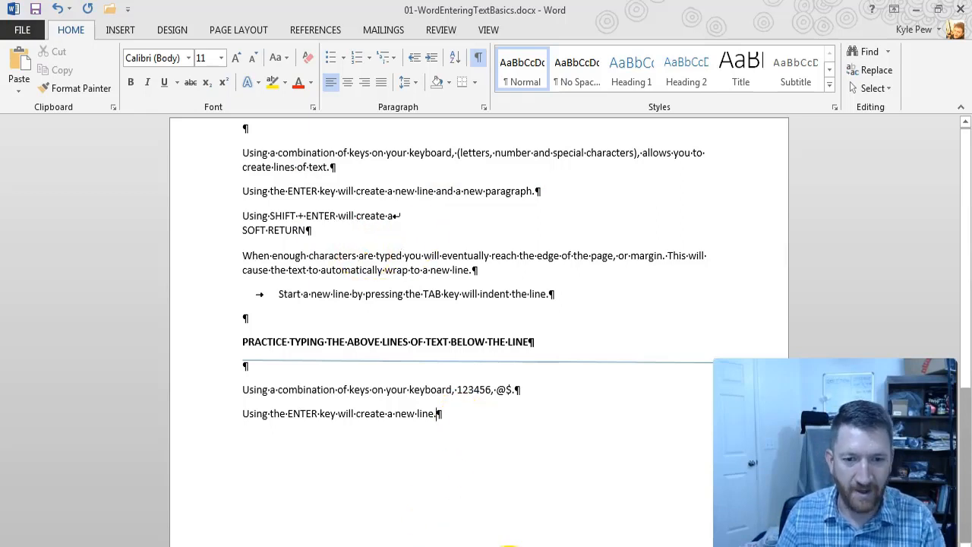
Step: Add a new paragraph reading "Using the SHIFT + ENTER" under the second practice sentence and end its line with a soft return
{"action": "left_click", "coordinate": [443, 413]}
{"action": "key", "text": "Return"}
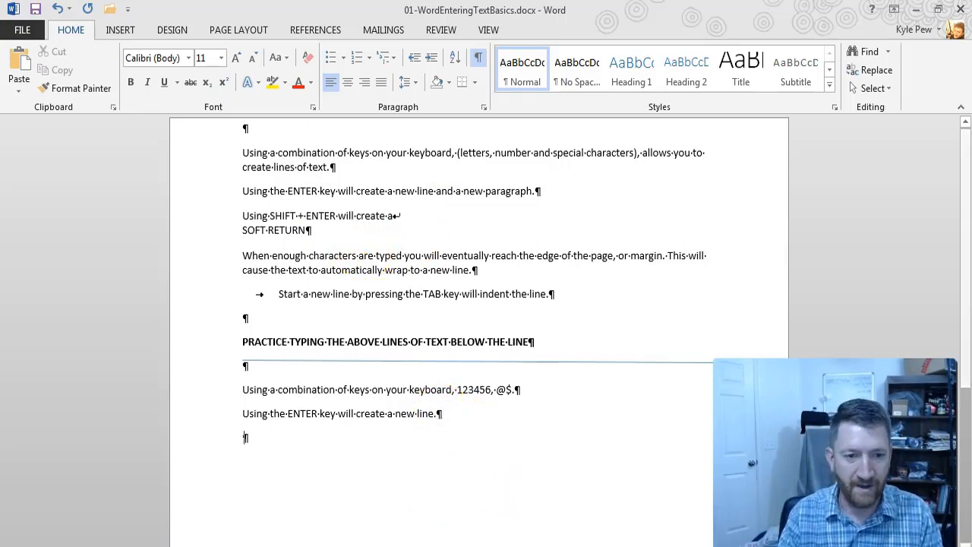
{"action": "type", "text": "Using "}
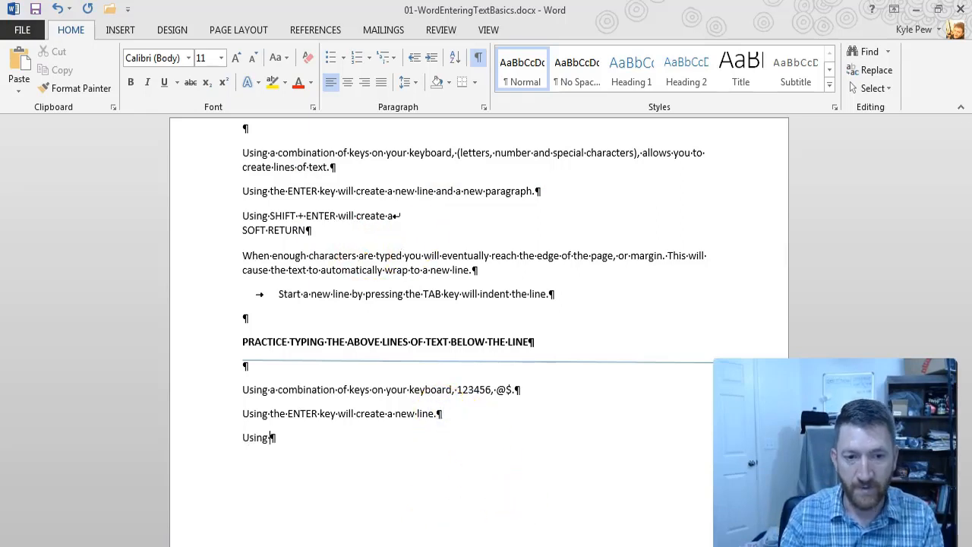
{"action": "type", "text": "the SIFT"}
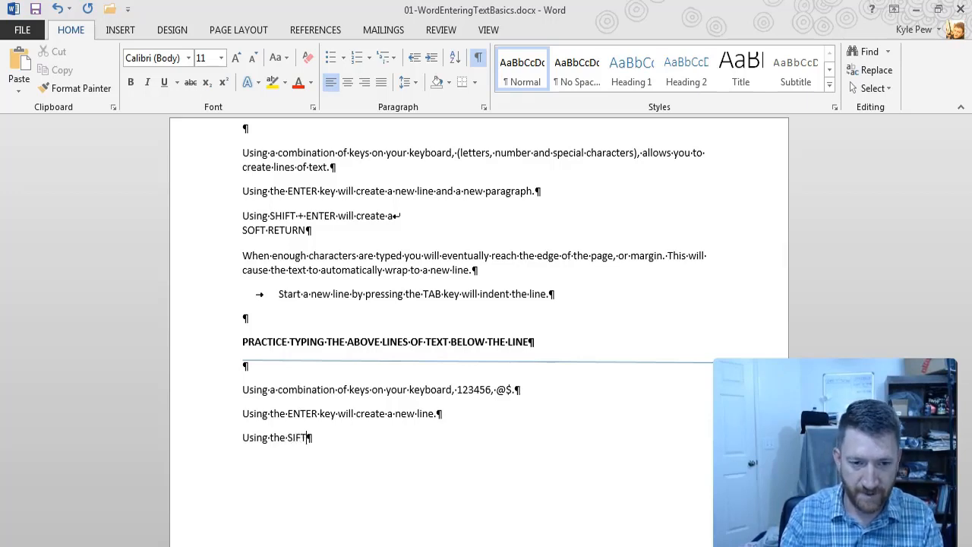
{"action": "key", "text": "BackSpace"}
{"action": "key", "text": "BackSpace"}
{"action": "key", "text": "BackSpace"}
{"action": "type", "text": "HIFT _"}
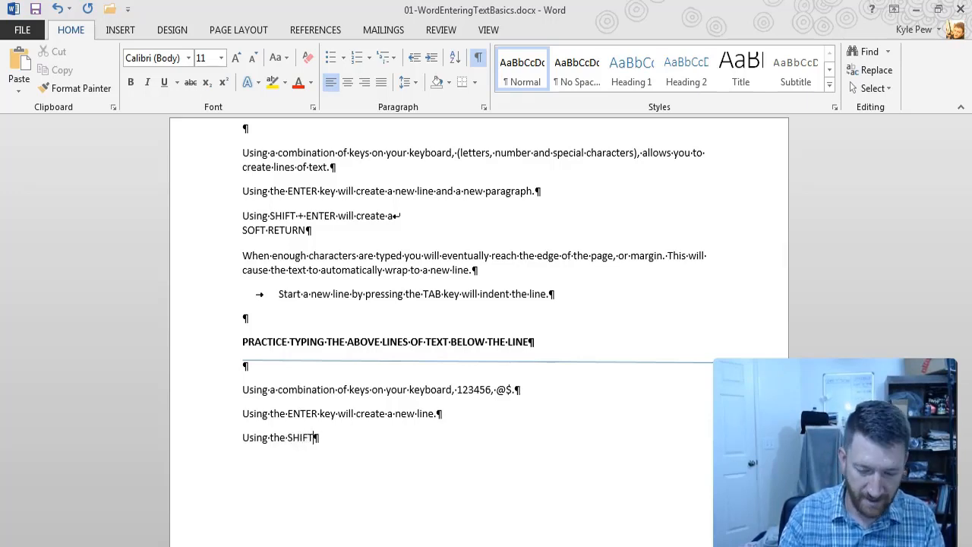
{"action": "key", "text": "BackSpace"}
{"action": "type", "text": "+ E"}
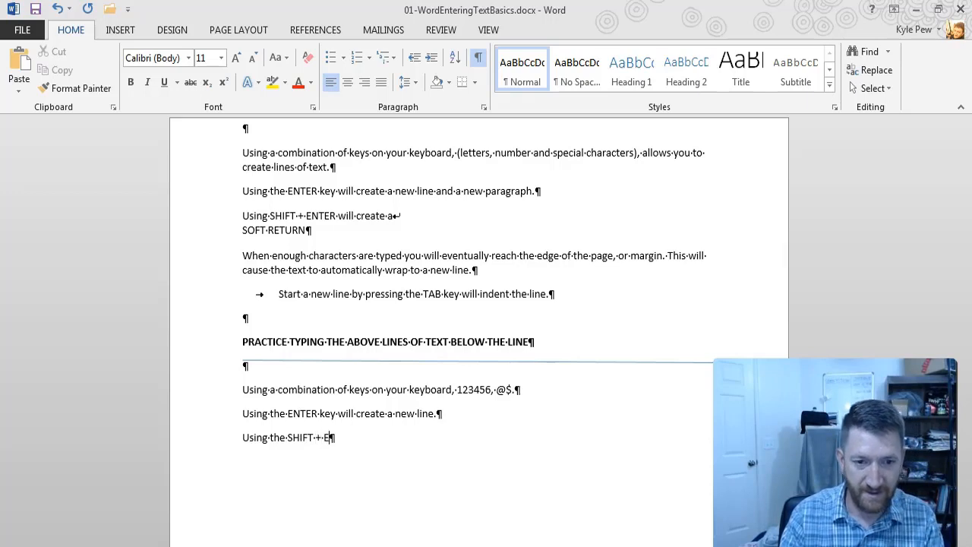
{"action": "type", "text": "NTER"}
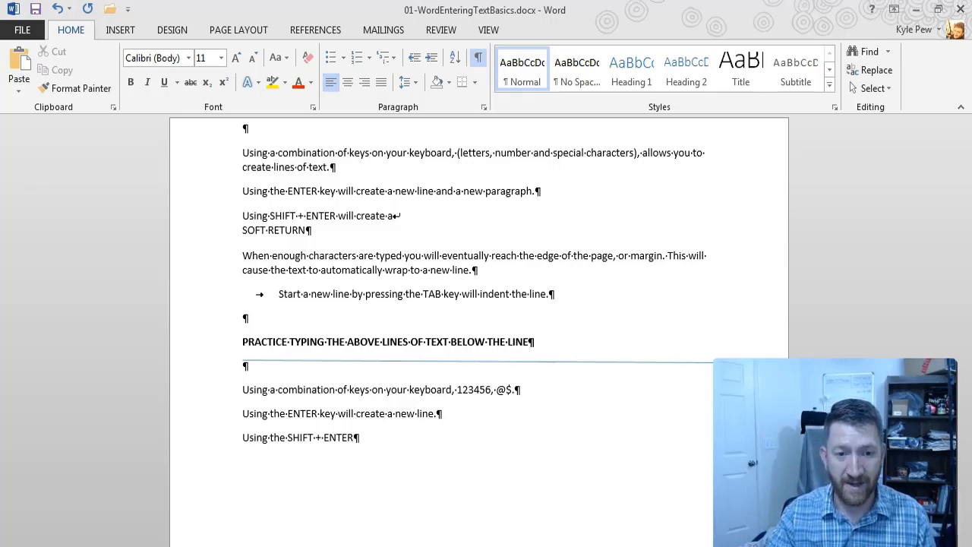
{"action": "key", "text": "shift+Return"}
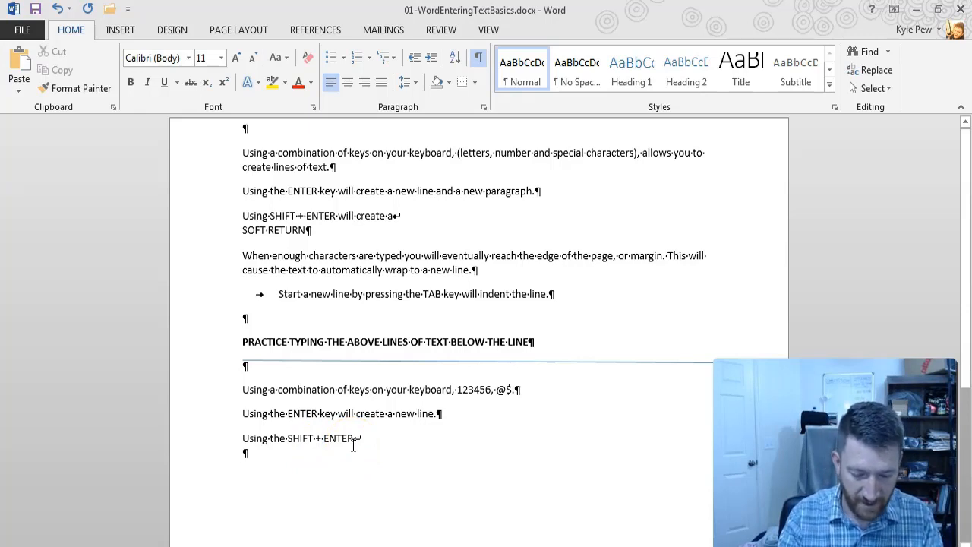
Step: Complete the third practice paragraph with "key creates a soft return." on the line after the soft return
{"action": "type", "text": "key creates"}
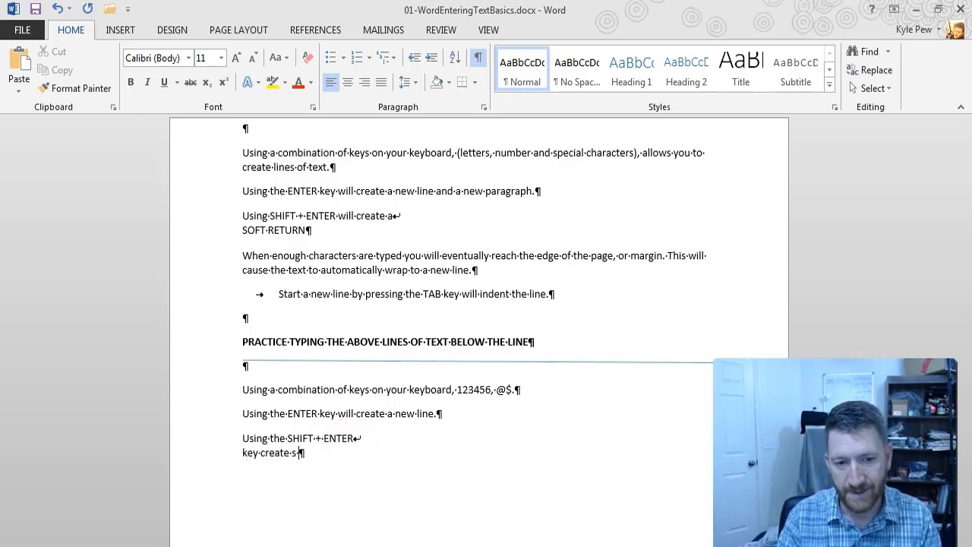
{"action": "key", "text": "BackSpace"}
{"action": "key", "text": "BackSpace"}
{"action": "type", "text": "s a soft"}
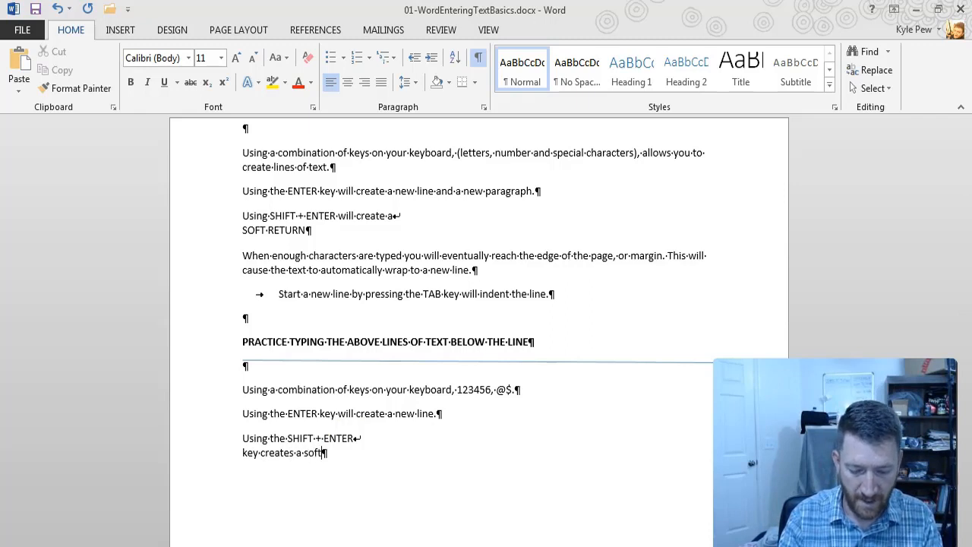
{"action": "type", "text": " return."}
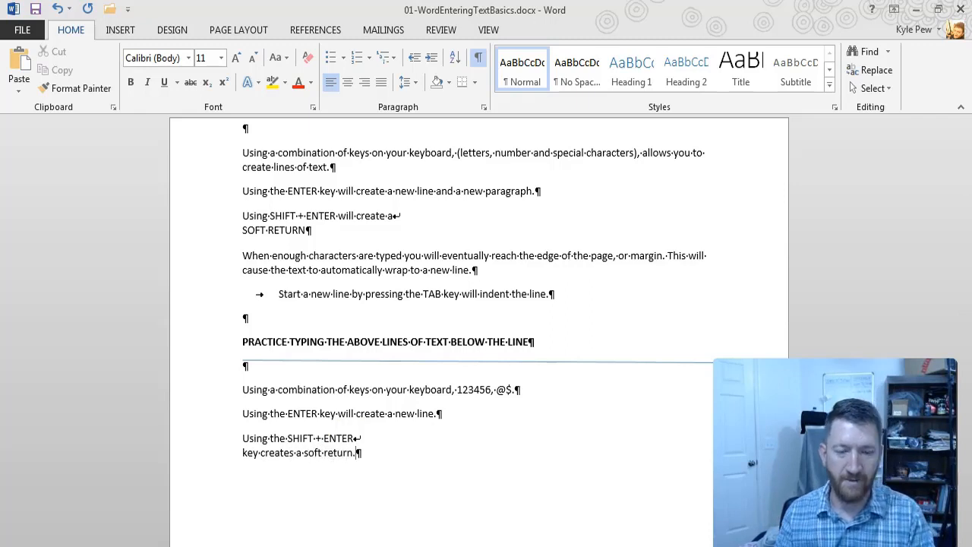
{"action": "key", "text": "ctrl+2"}
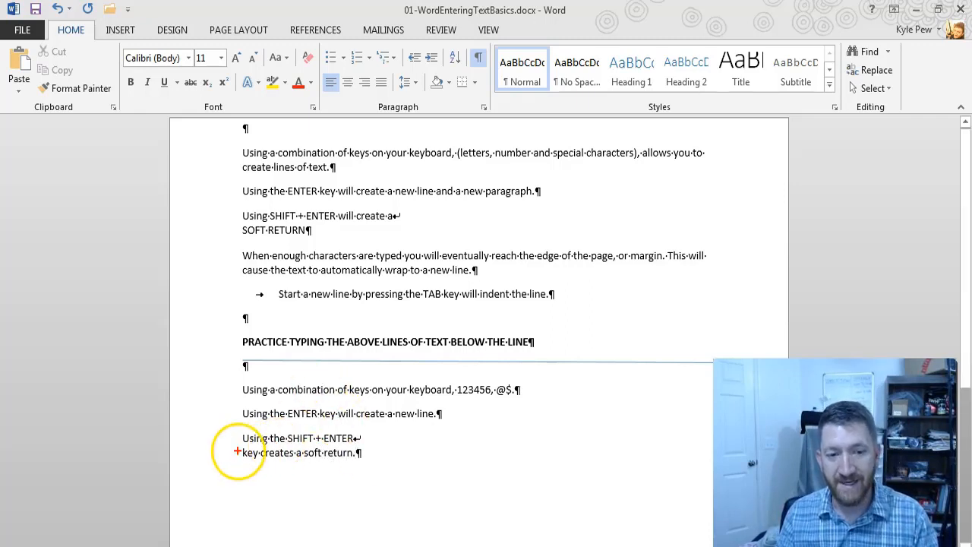
{"action": "left_click_drag", "start_coordinate": [238, 451], "coordinate": [142, 451]}
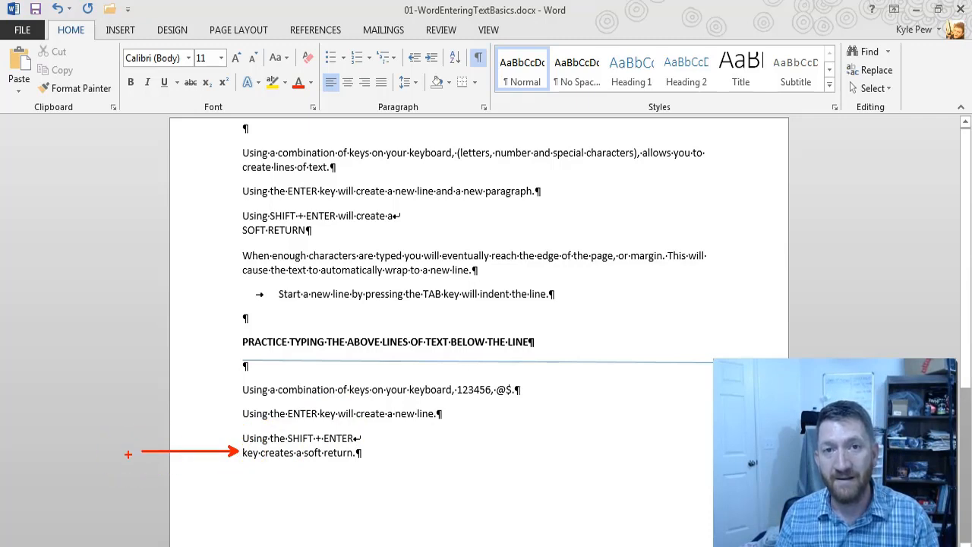
{"action": "left_click_drag", "start_coordinate": [242, 446], "coordinate": [353, 447]}
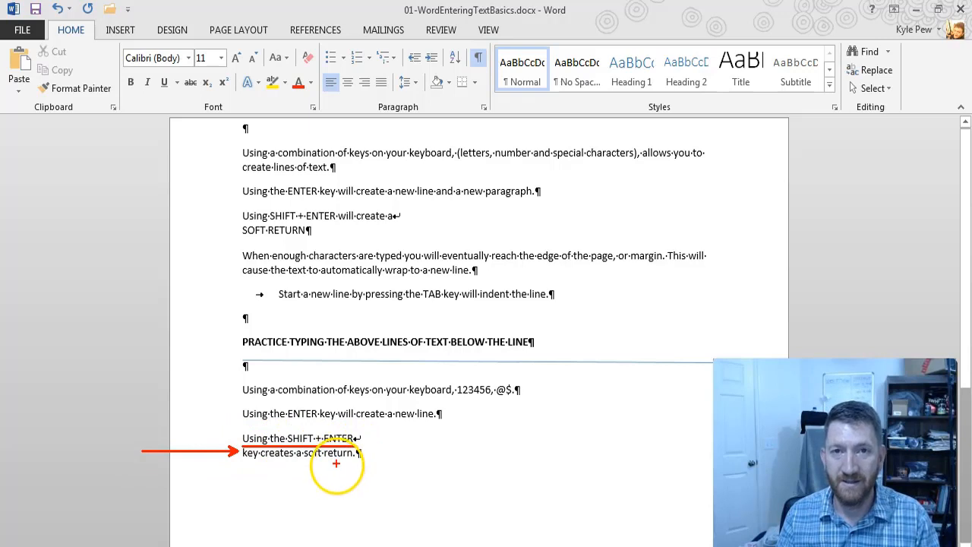
{"action": "left_click_drag", "start_coordinate": [516, 390], "coordinate": [570, 389]}
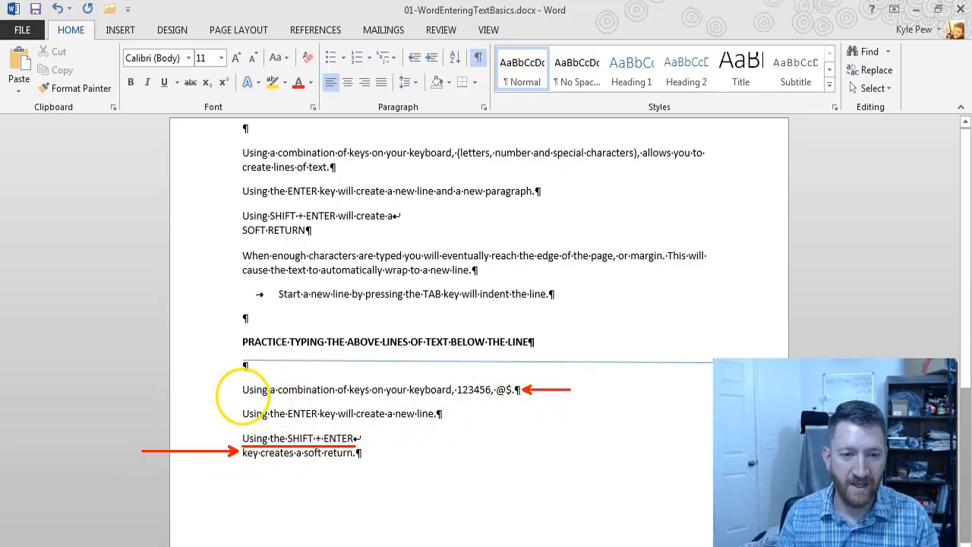
{"action": "left_click_drag", "start_coordinate": [242, 397], "coordinate": [460, 408]}
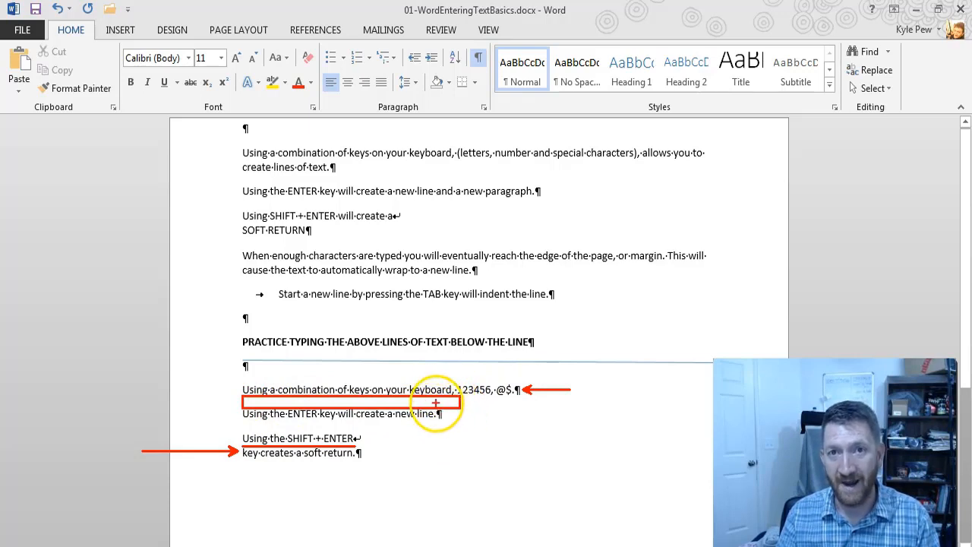
{"action": "left_click_drag", "start_coordinate": [364, 436], "coordinate": [429, 436]}
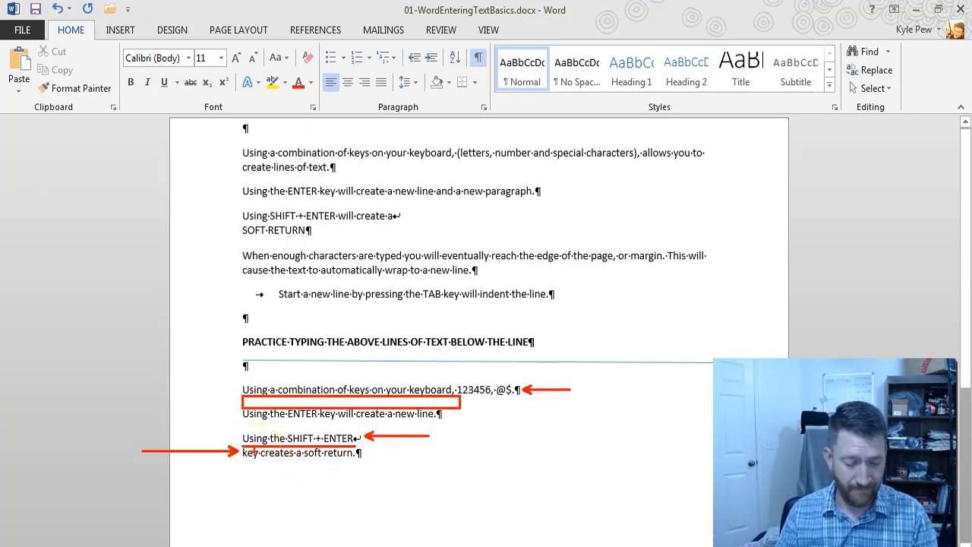
Step: Start a new empty paragraph below the line "key creates a soft return."
{"action": "key", "text": "Escape"}
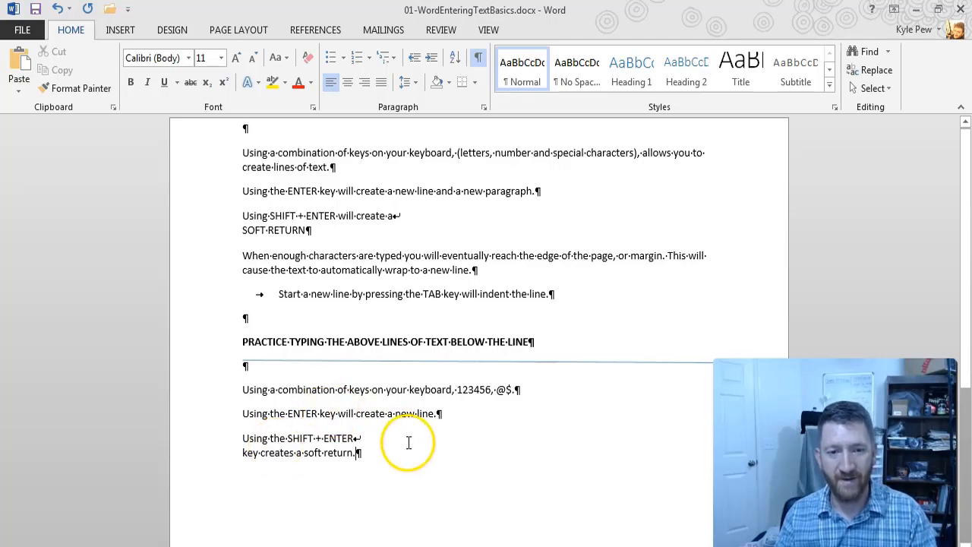
{"action": "key", "text": "Return"}
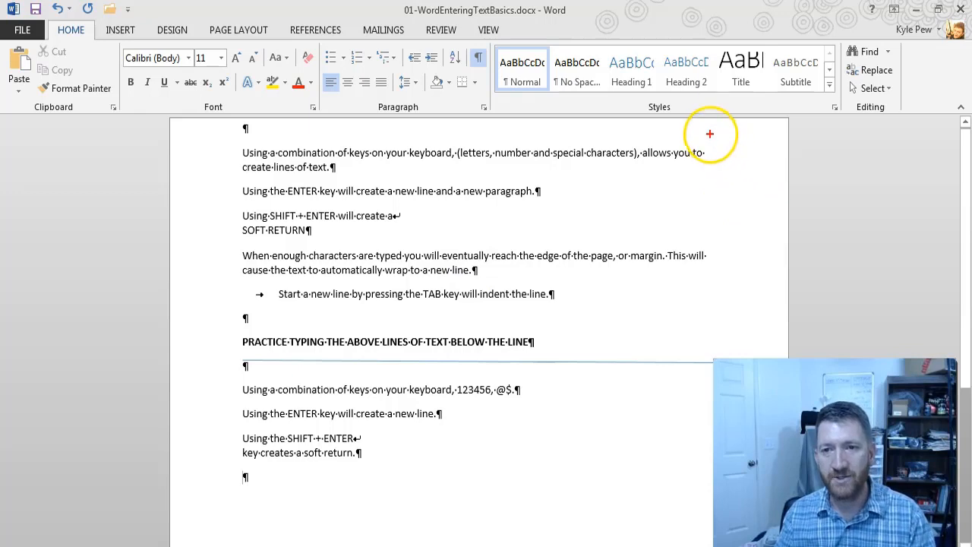
{"action": "left_click_drag", "start_coordinate": [705, 123], "coordinate": [712, 353]}
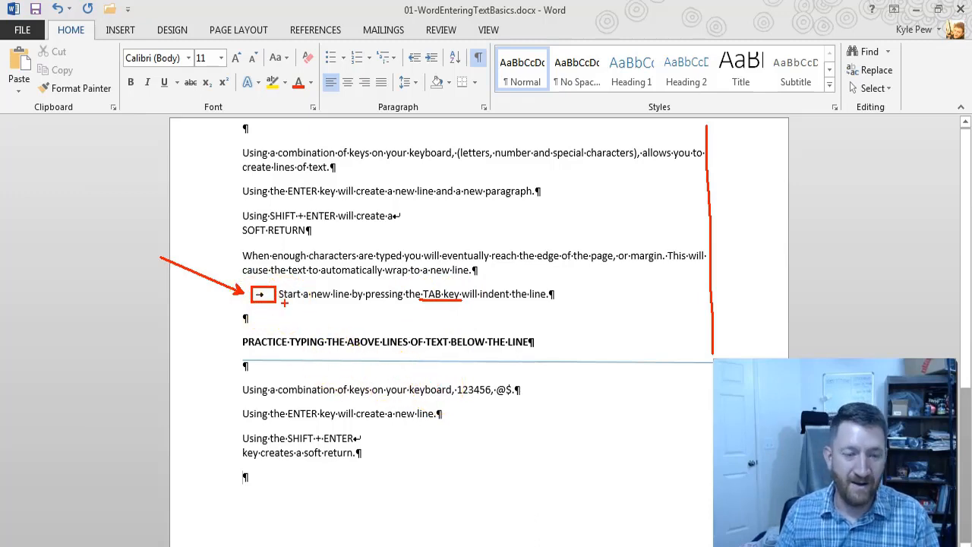
{"action": "key", "text": "Escape"}
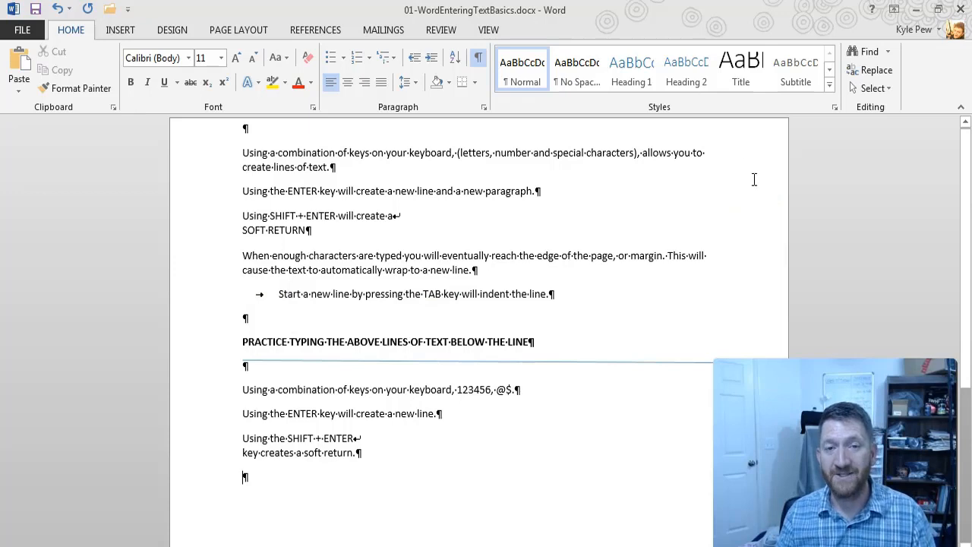
Step: Display the ruler in the document window
{"action": "left_click", "coordinate": [489, 30]}
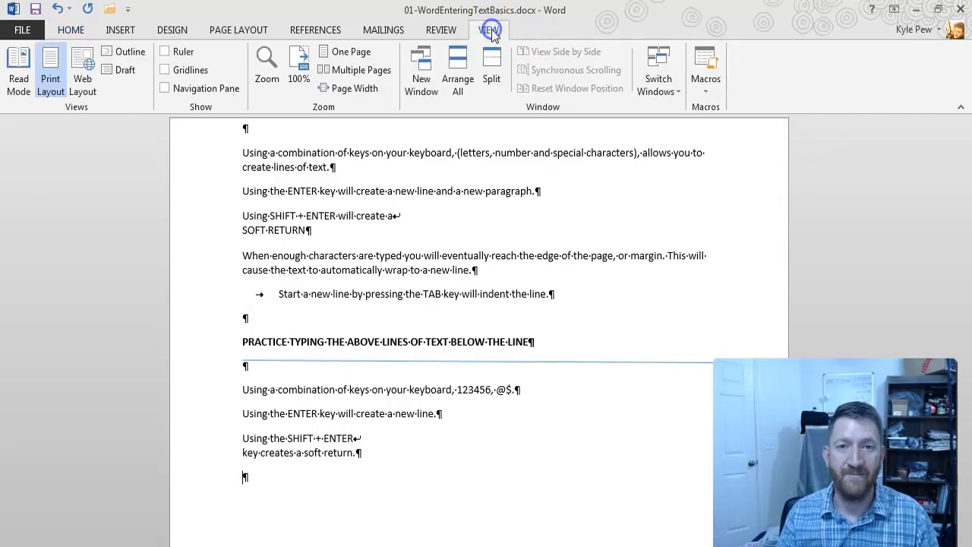
{"action": "left_click", "coordinate": [164, 52]}
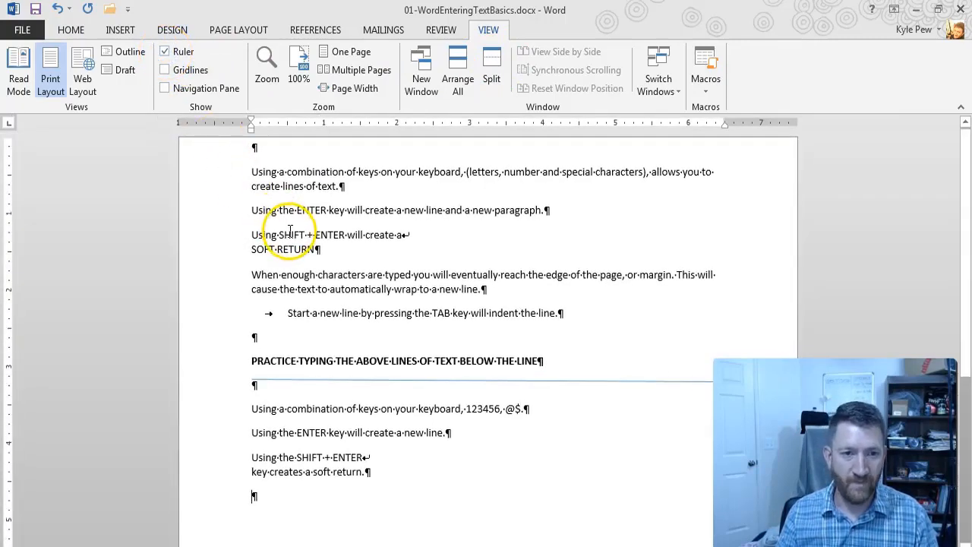
Step: Insert three more tabs in front of the sentence "Start a new line by pressing the TAB key will indent the line."
{"action": "left_click", "coordinate": [286, 313]}
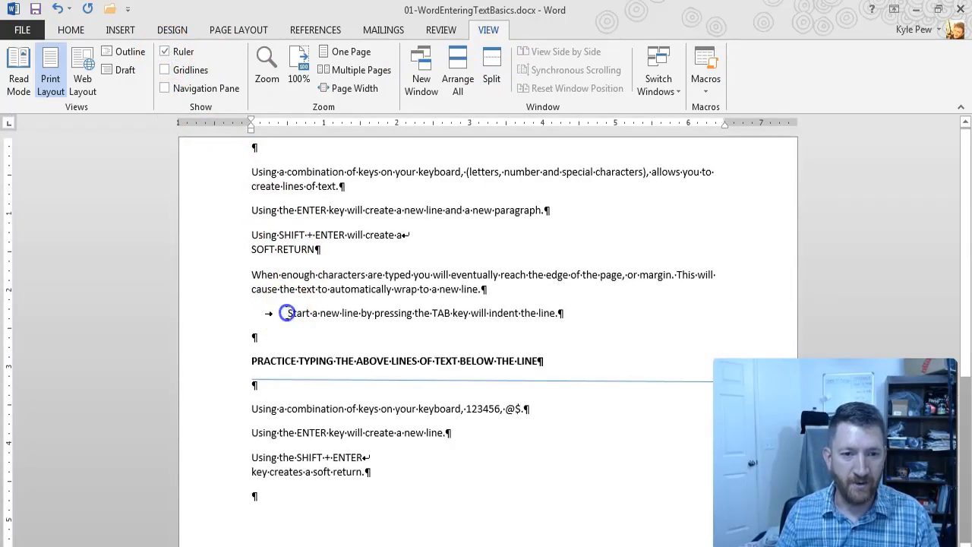
{"action": "left_click", "coordinate": [267, 317]}
{"action": "left_click", "coordinate": [284, 314]}
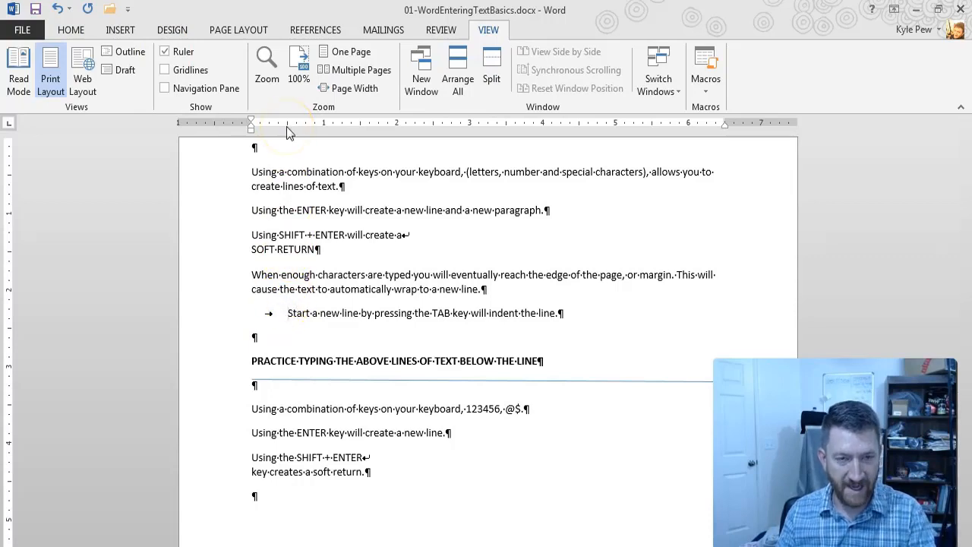
{"action": "mouse_move", "coordinate": [286, 126]}
{"action": "left_mouse_down"}
{"action": "mouse_move", "coordinate": [286, 326]}
{"action": "mouse_move", "coordinate": [278, 119]}
{"action": "mouse_move", "coordinate": [249, 121]}
{"action": "mouse_move", "coordinate": [298, 87]}
{"action": "left_mouse_up"}
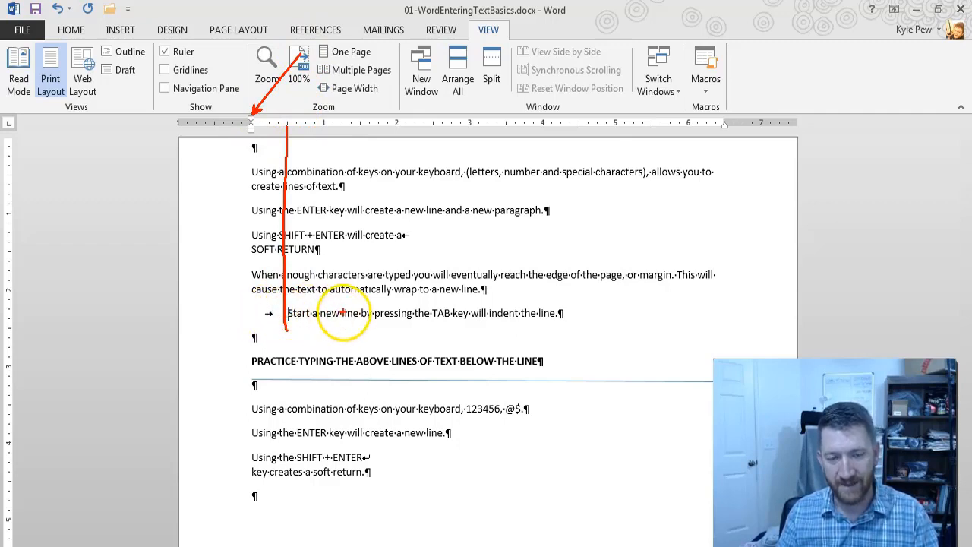
{"action": "key", "text": "Escape"}
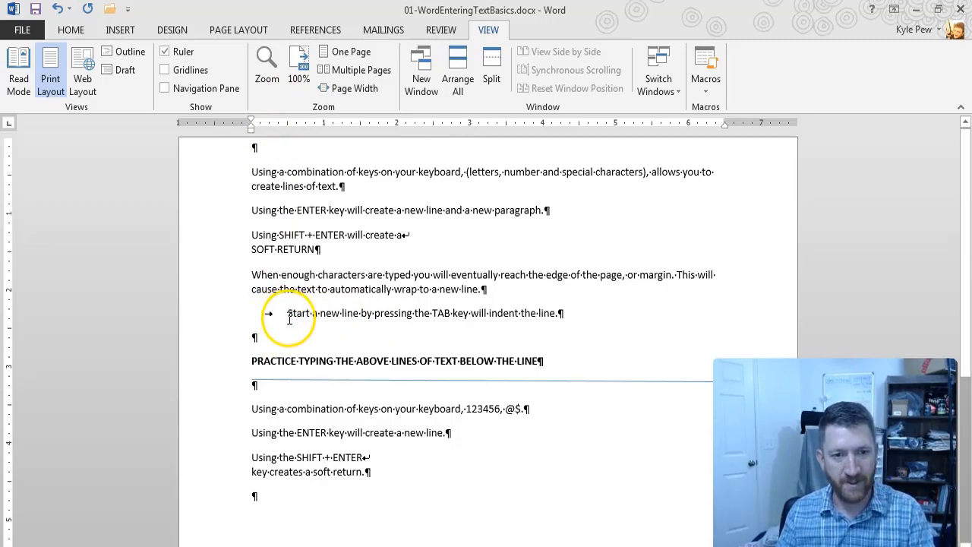
{"action": "key", "text": "Tab"}
{"action": "key", "text": "Tab"}
{"action": "key", "text": "Tab"}
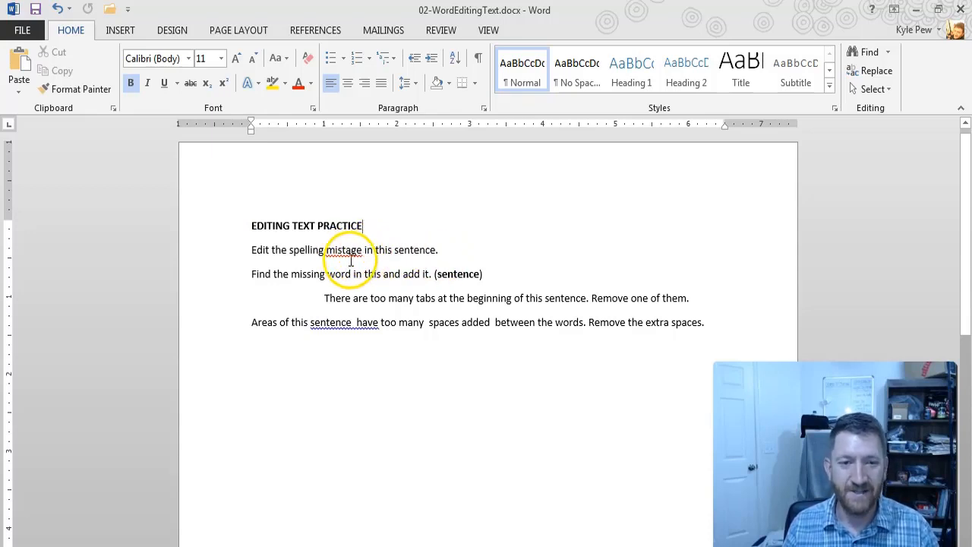
Step: Correct the misspelled word "mistage" to "mistake" in the first sentence of 02-WordEditingText.docx
{"action": "left_click_drag", "start_coordinate": [346, 259], "coordinate": [394, 348]}
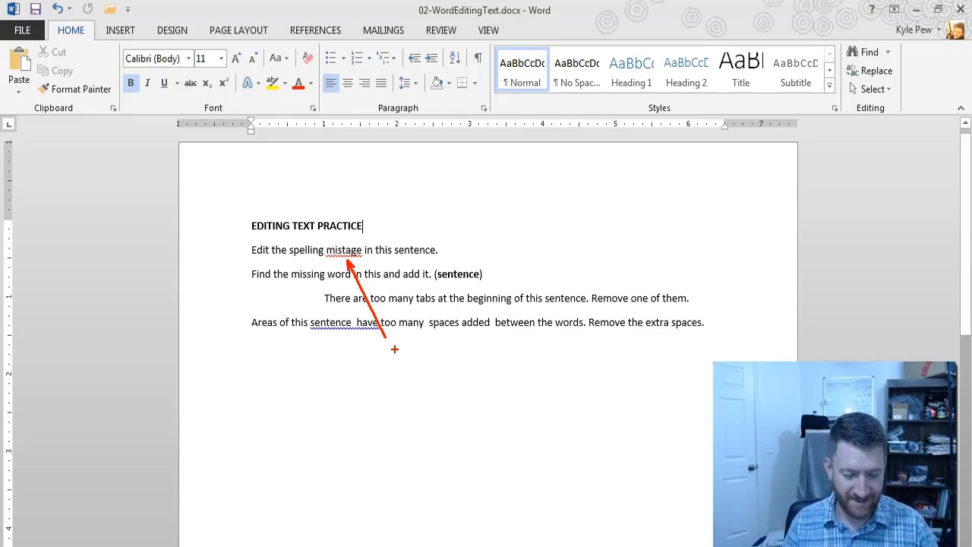
{"action": "key", "text": "Escape"}
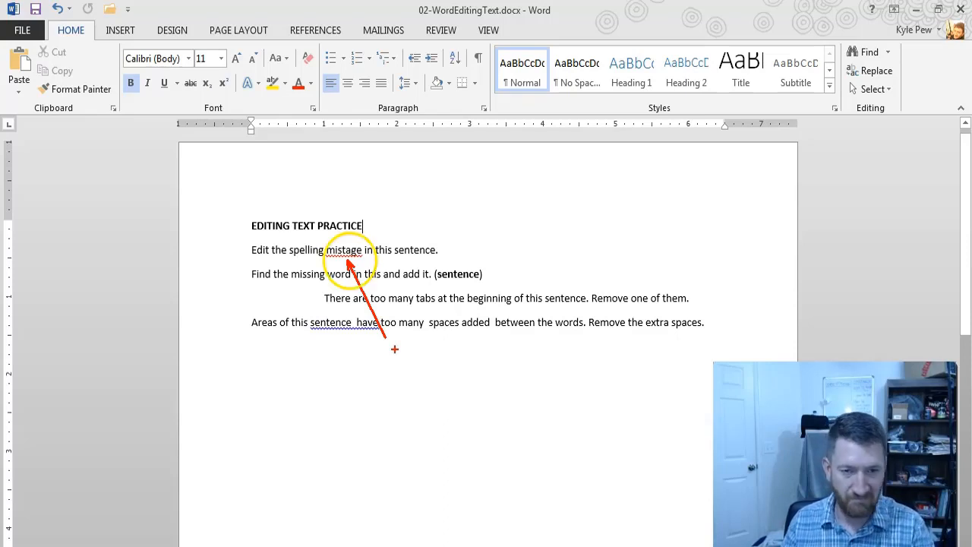
{"action": "left_click", "coordinate": [356, 252]}
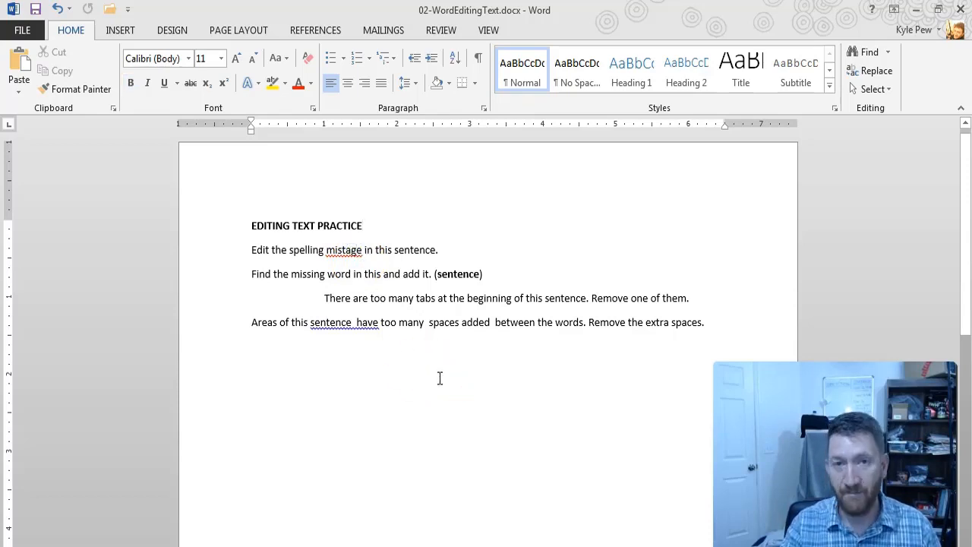
{"action": "key", "text": "BackSpace"}
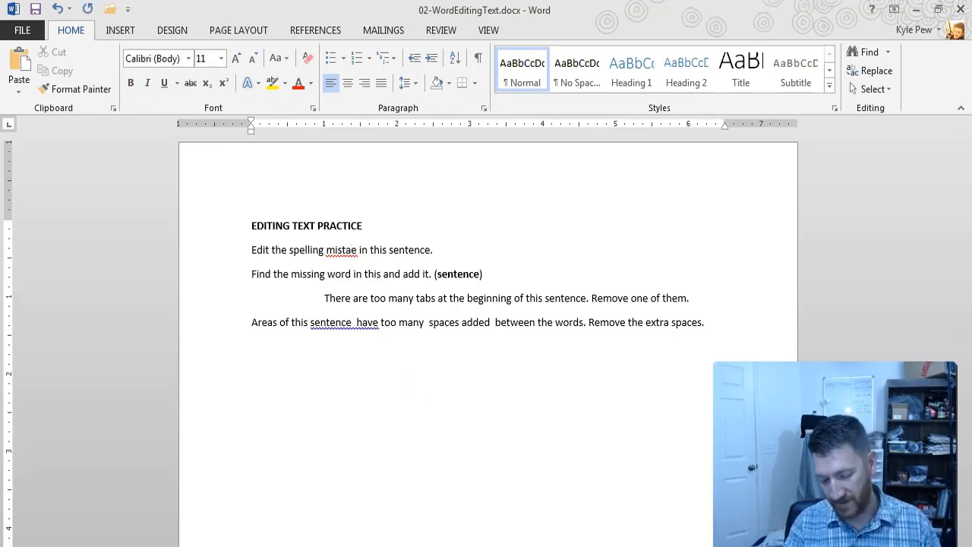
{"action": "type", "text": "k"}
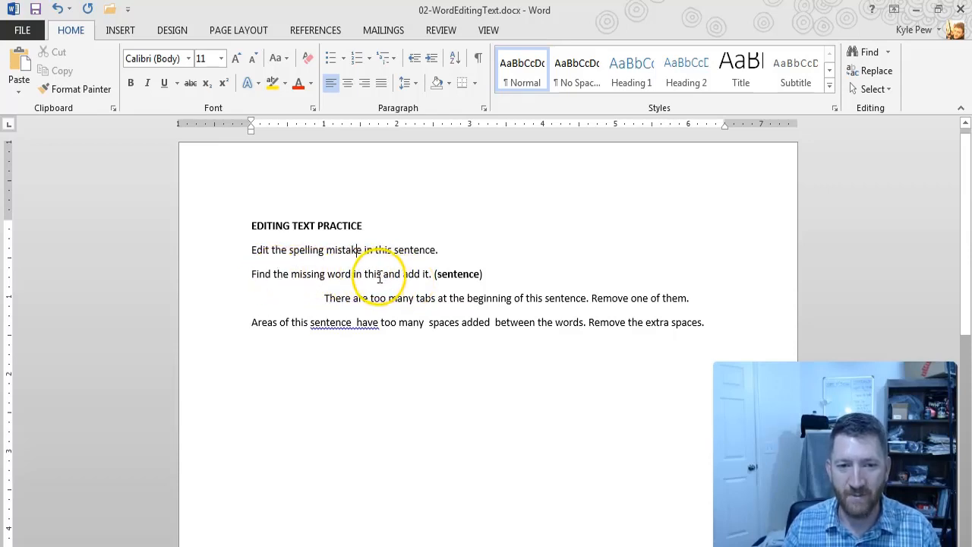
Step: Show the formatting marks and insert the missing word "sentence" after "this" in the second practice sentence
{"action": "left_click", "coordinate": [382, 274]}
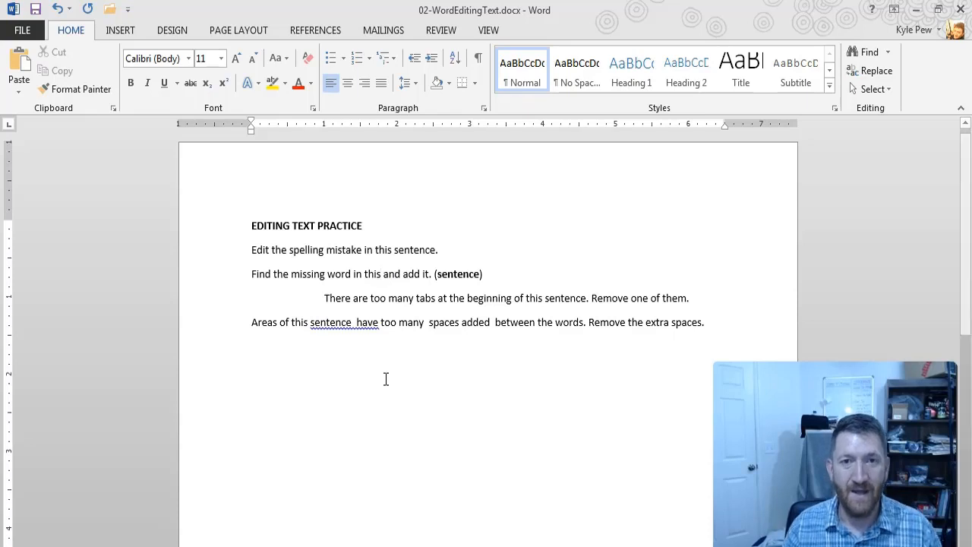
{"action": "left_click", "coordinate": [478, 59]}
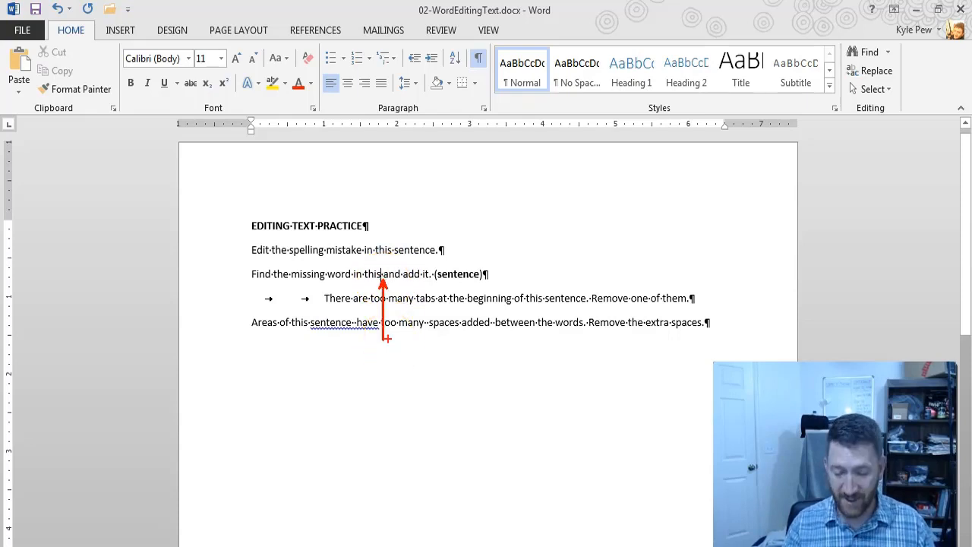
{"action": "left_click", "coordinate": [382, 284]}
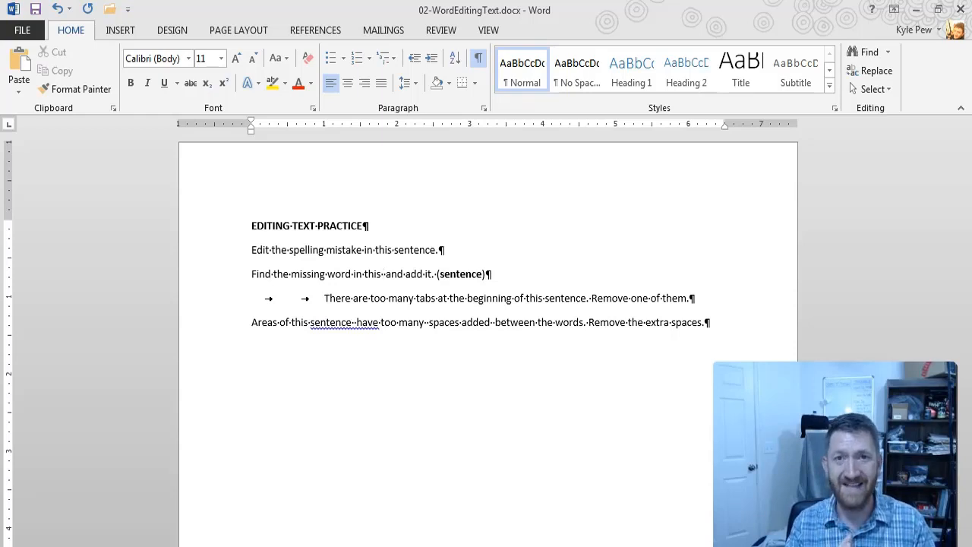
{"action": "type", "text": "sentence"}
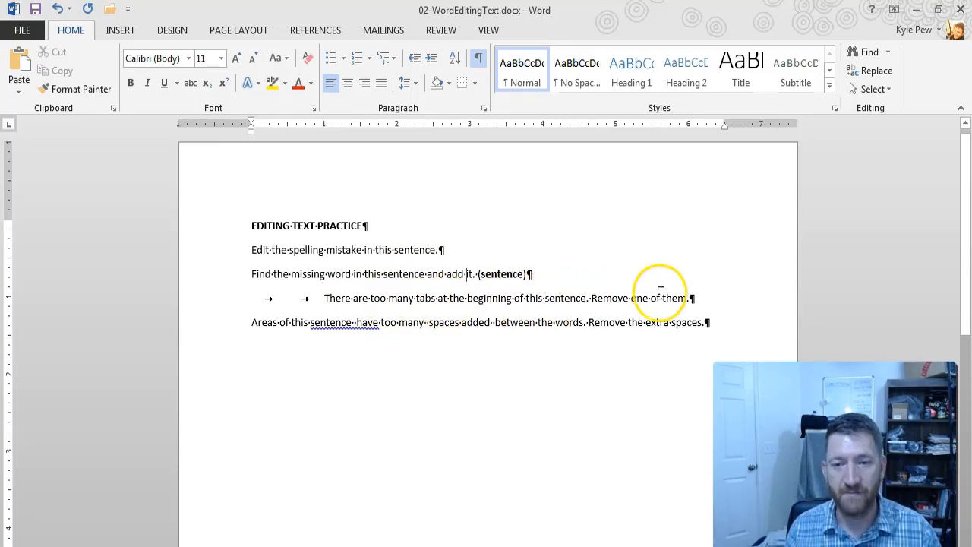
Step: Remove one of the two tabs at the beginning of the "There are too many tabs" sentence
{"action": "left_click", "coordinate": [476, 61]}
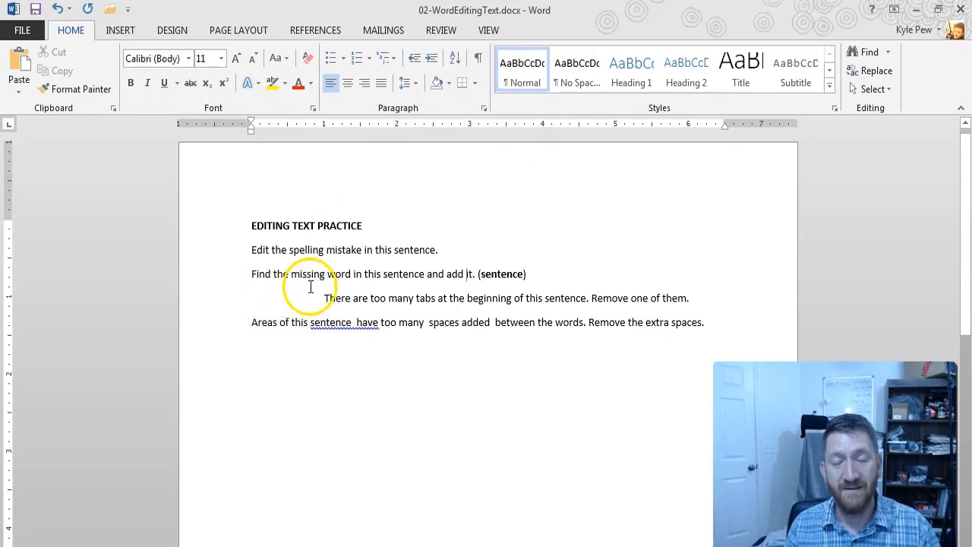
{"action": "left_click", "coordinate": [477, 60]}
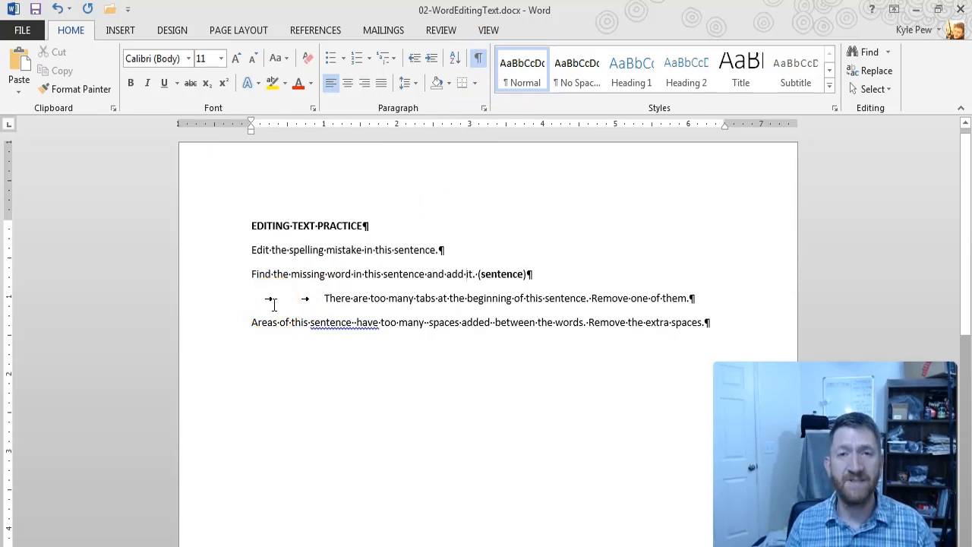
{"action": "left_click", "coordinate": [324, 298]}
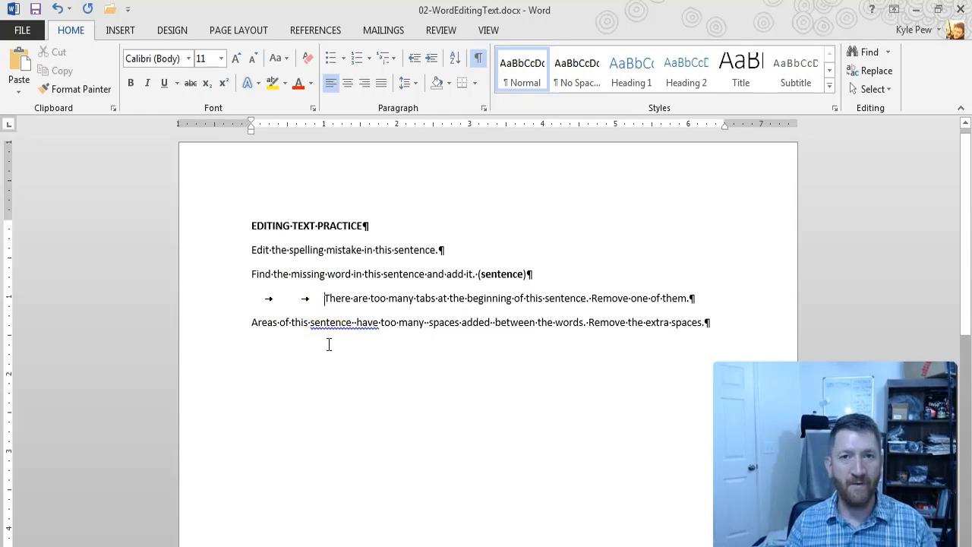
{"action": "left_click", "coordinate": [288, 299]}
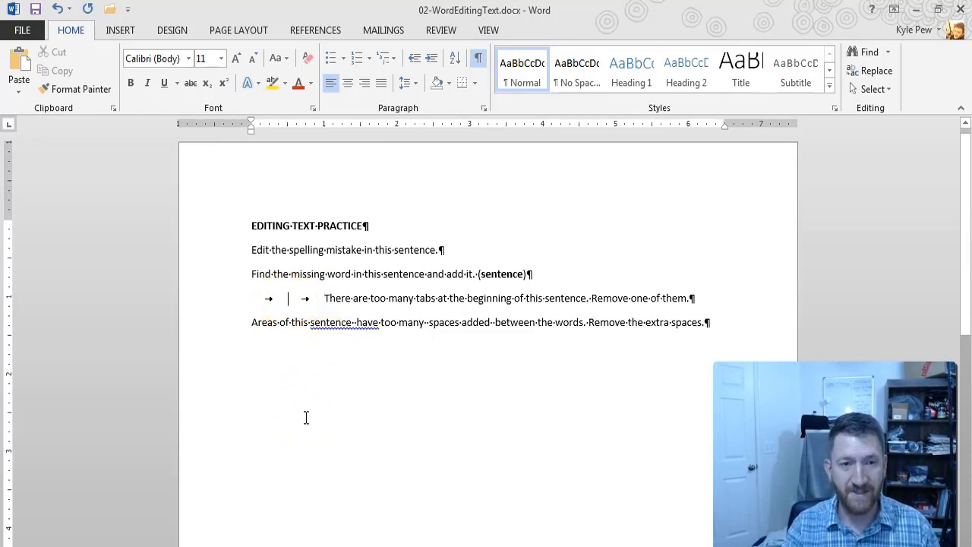
{"action": "key", "text": "BackSpace"}
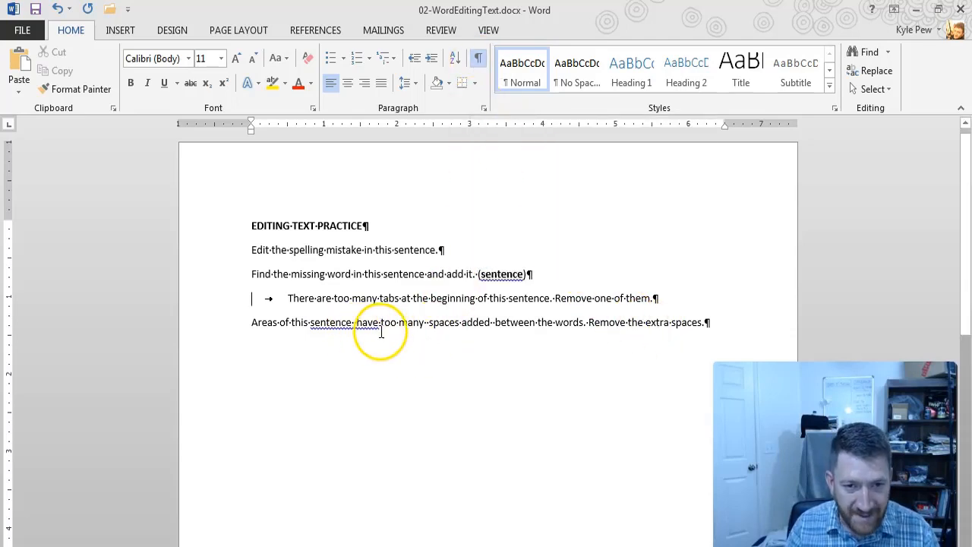
Step: Delete the extra spaces before "between", "spaces" and "have" in the last practice sentence
{"action": "left_click", "coordinate": [494, 322]}
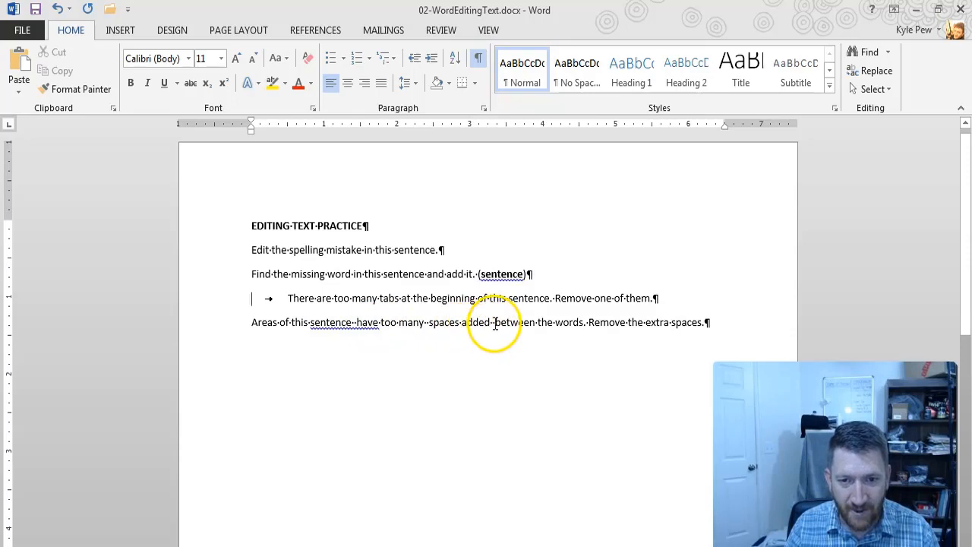
{"action": "key", "text": "BackSpace"}
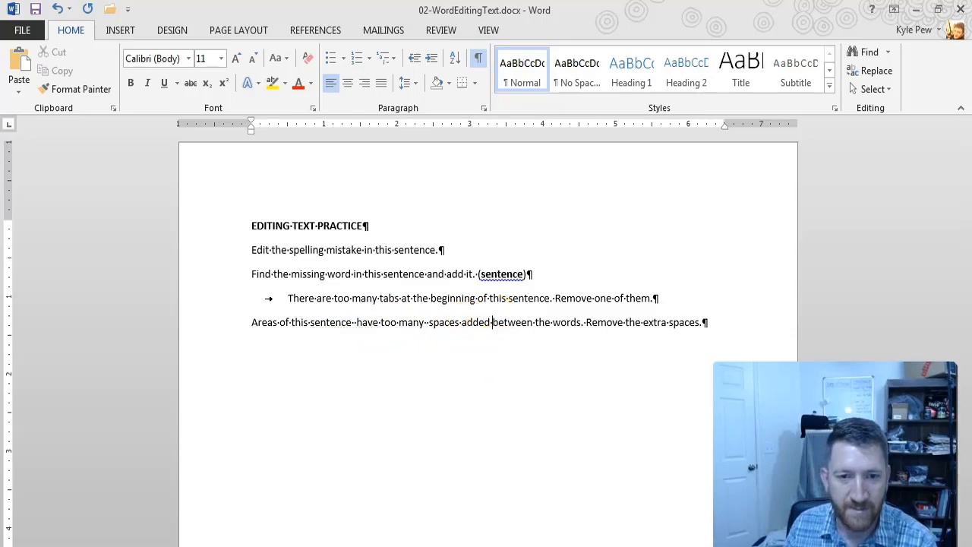
{"action": "left_click", "coordinate": [428, 324]}
{"action": "key", "text": "BackSpace"}
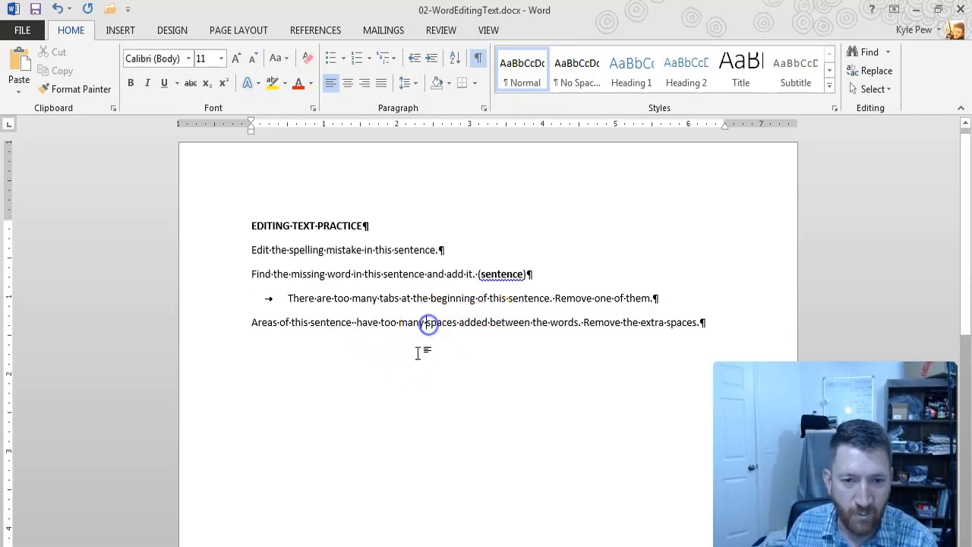
{"action": "left_click", "coordinate": [355, 322]}
{"action": "key", "text": "BackSpace"}
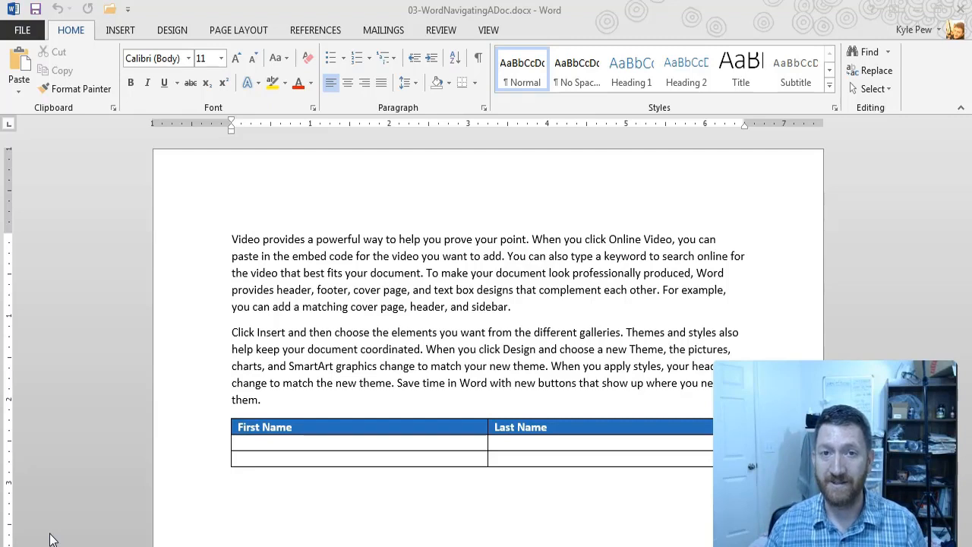
Step: Look through the pages of 03-WordNavigatingADoc.docx down to the City and Country table, and return to the first page
{"action": "left_click", "coordinate": [62, 484]}
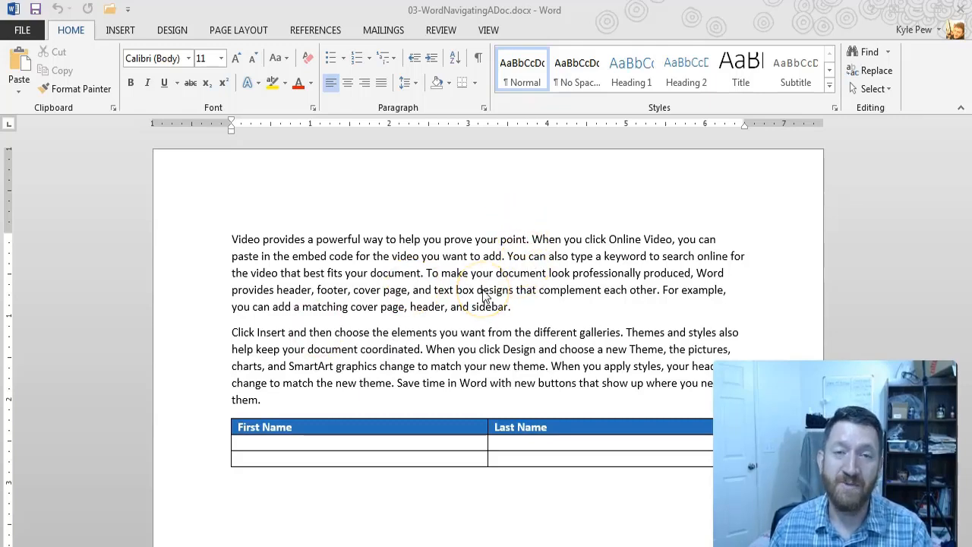
{"action": "scroll", "coordinate": [485, 293], "scroll_direction": "down", "scroll_amount": 12}
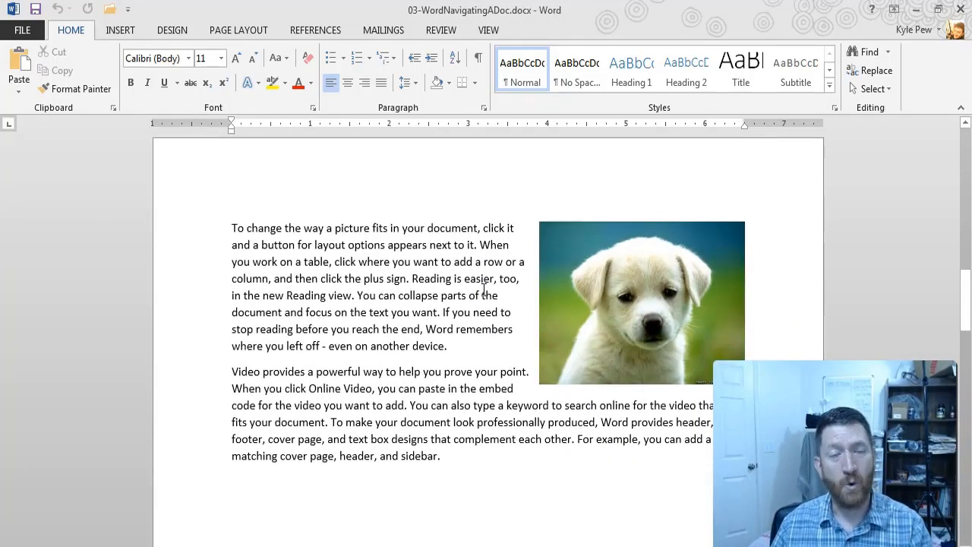
{"action": "scroll", "coordinate": [484, 293], "scroll_direction": "down", "scroll_amount": 2}
{"action": "scroll", "coordinate": [484, 289], "scroll_direction": "down", "scroll_amount": 10}
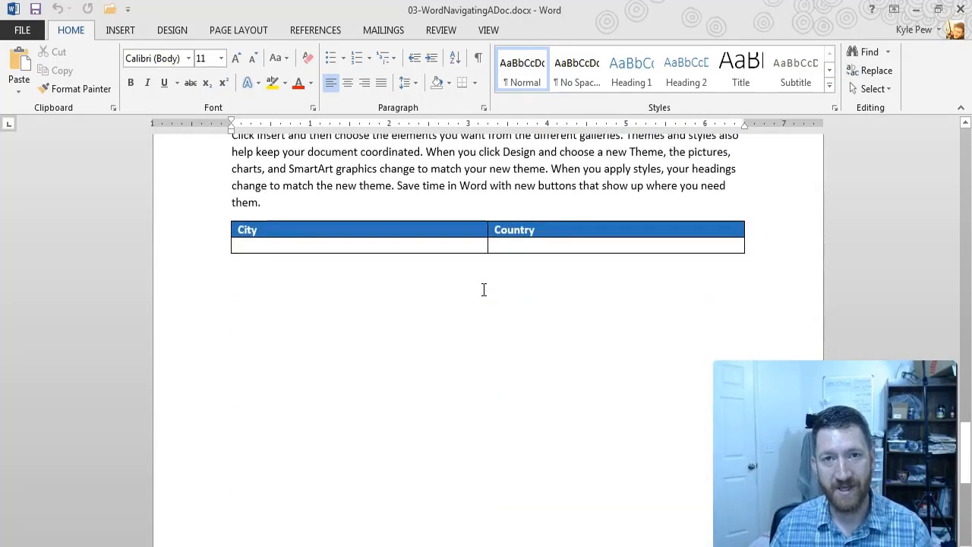
{"action": "scroll", "coordinate": [484, 290], "scroll_direction": "up", "scroll_amount": 15}
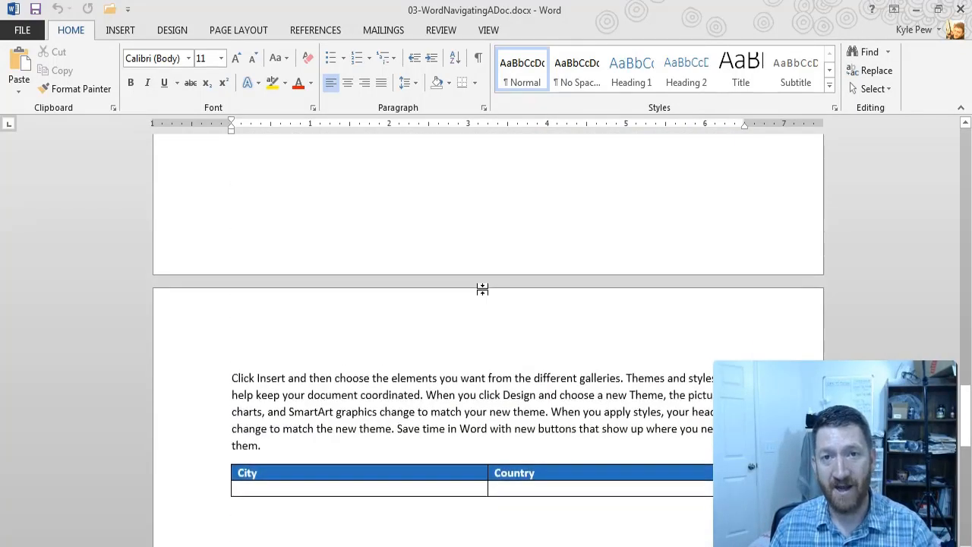
{"action": "scroll", "coordinate": [484, 289], "scroll_direction": "up", "scroll_amount": 15}
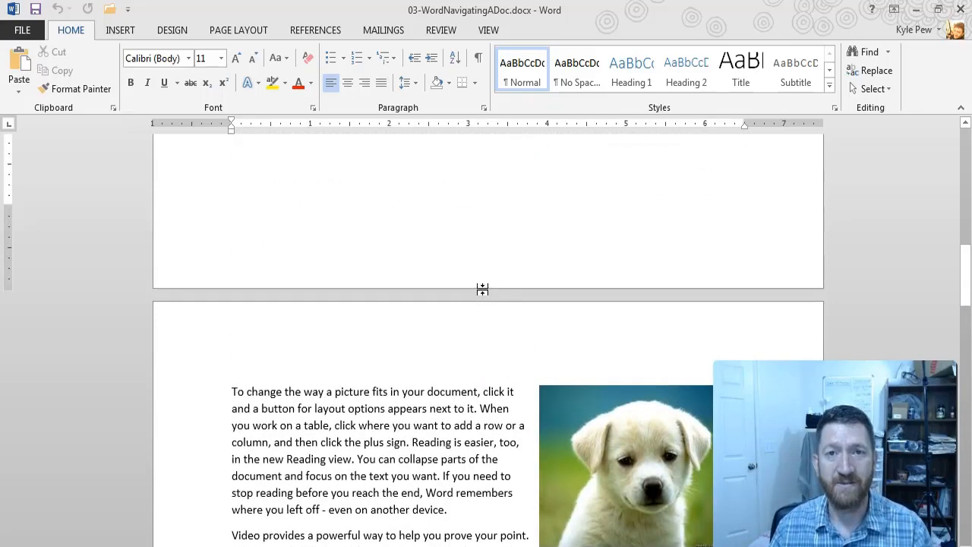
{"action": "scroll", "coordinate": [480, 289], "scroll_direction": "up", "scroll_amount": 3}
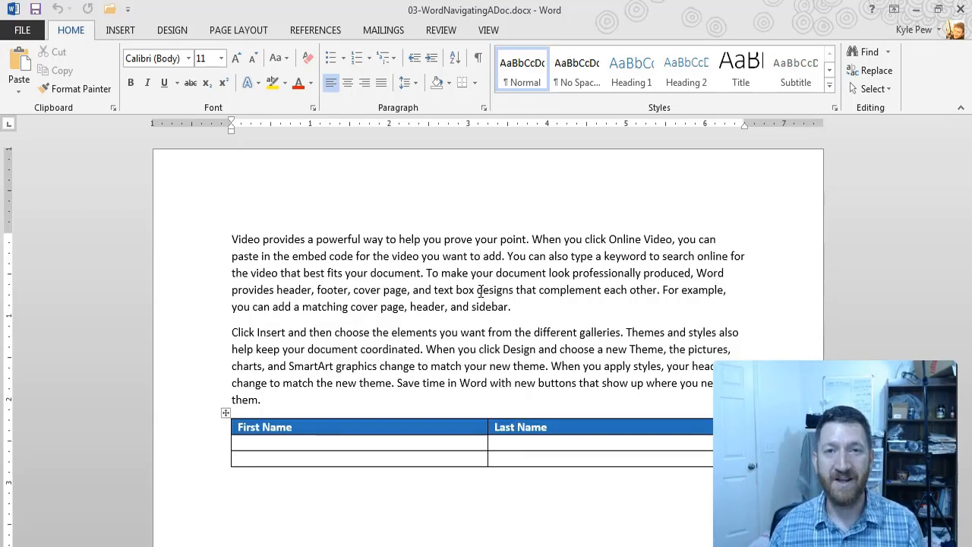
Step: Scroll down towards the second page and return to the top of the first page
{"action": "scroll", "coordinate": [481, 289], "scroll_direction": "down", "scroll_amount": 10}
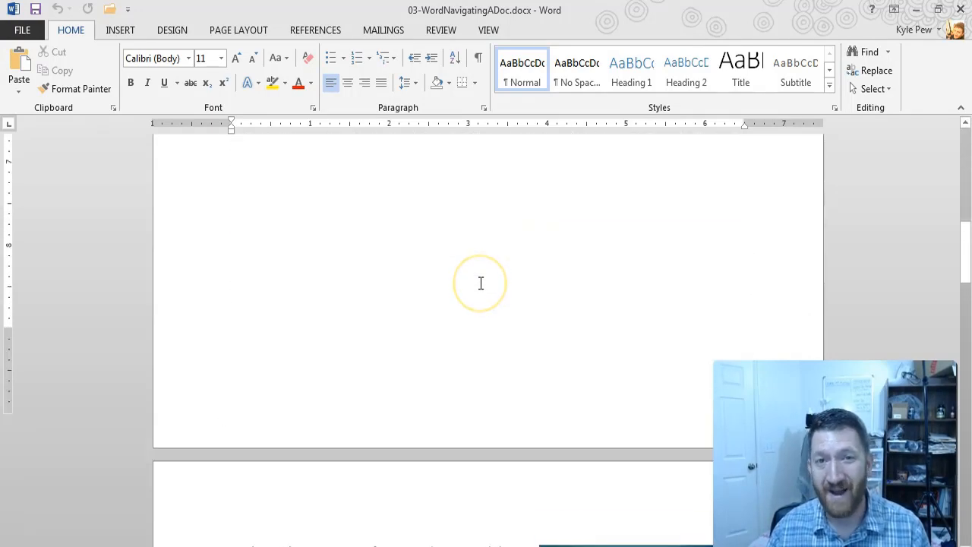
{"action": "scroll", "coordinate": [481, 284], "scroll_direction": "up", "scroll_amount": 8}
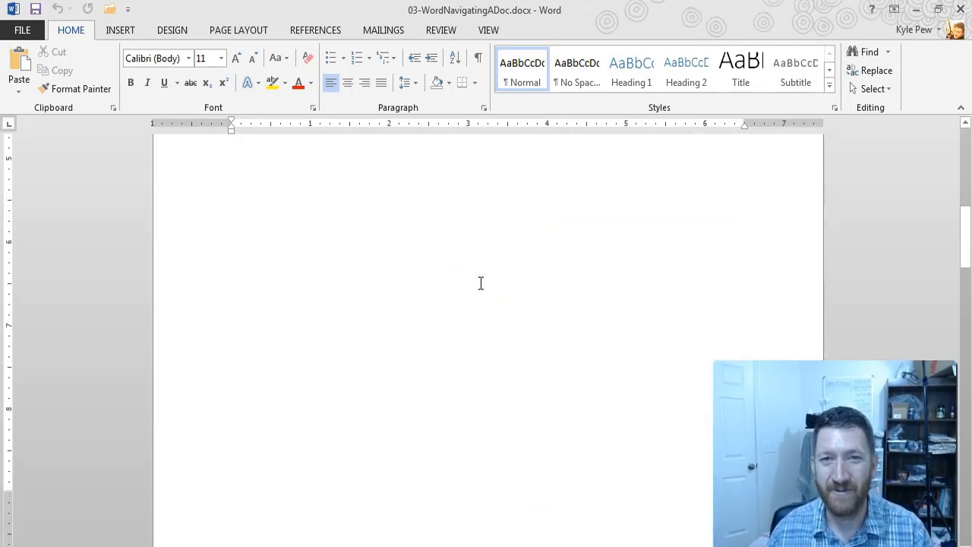
{"action": "scroll", "coordinate": [481, 283], "scroll_direction": "up", "scroll_amount": 3}
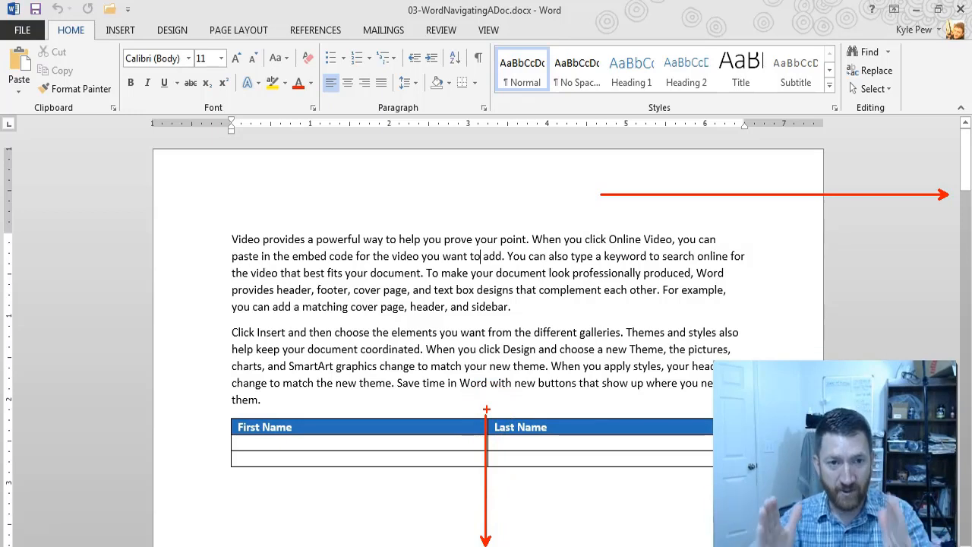
{"action": "left_click_drag", "start_coordinate": [11, 141], "coordinate": [145, 388]}
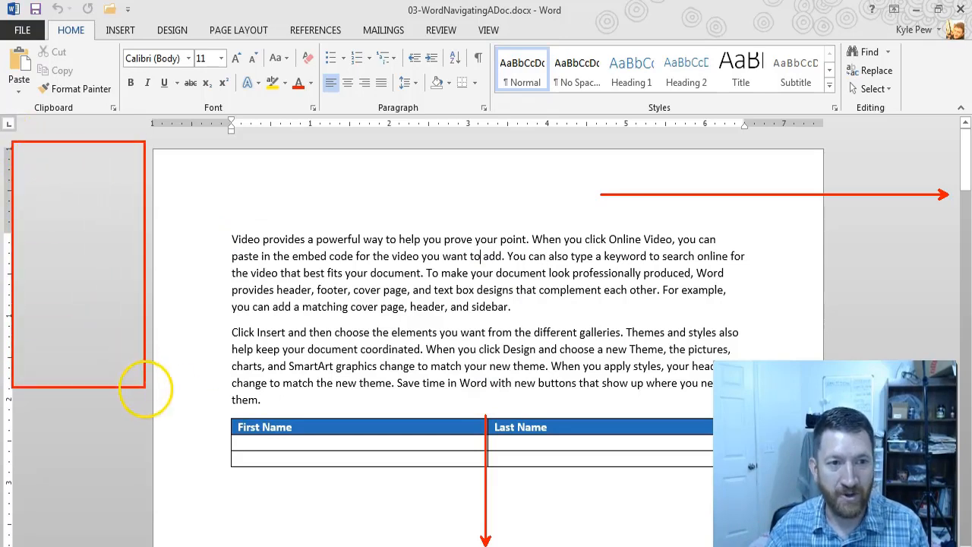
{"action": "left_click_drag", "start_coordinate": [827, 152], "coordinate": [909, 311]}
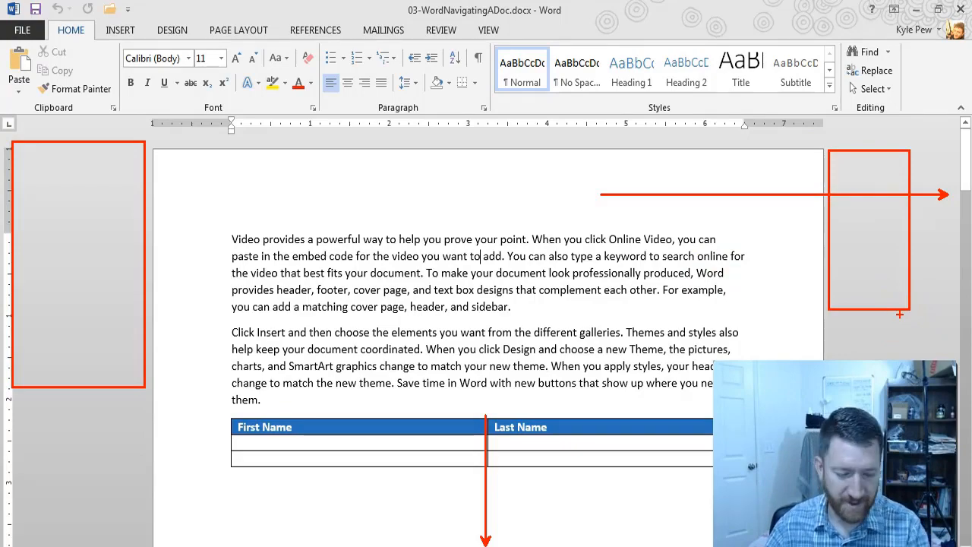
{"action": "key", "text": "Escape"}
Step: Zoom in on the first page's text and First Name table, and zoom back out to the original page view
{"action": "left_click", "coordinate": [573, 362]}
{"action": "scroll", "coordinate": [516, 313], "scroll_direction": "up", "scroll_amount": 2}
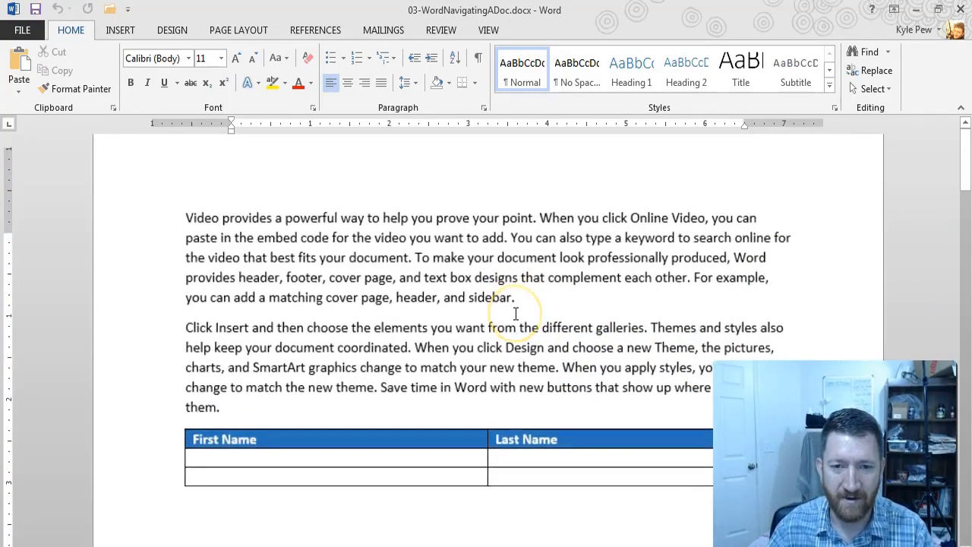
{"action": "scroll", "coordinate": [516, 313], "scroll_direction": "up", "scroll_amount": 4}
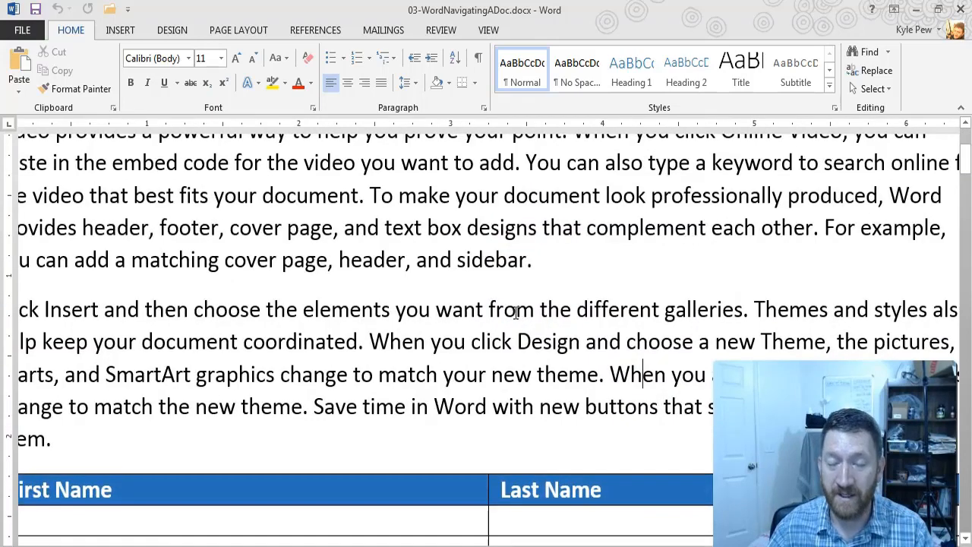
{"action": "scroll", "coordinate": [516, 313], "scroll_direction": "up", "scroll_amount": 2}
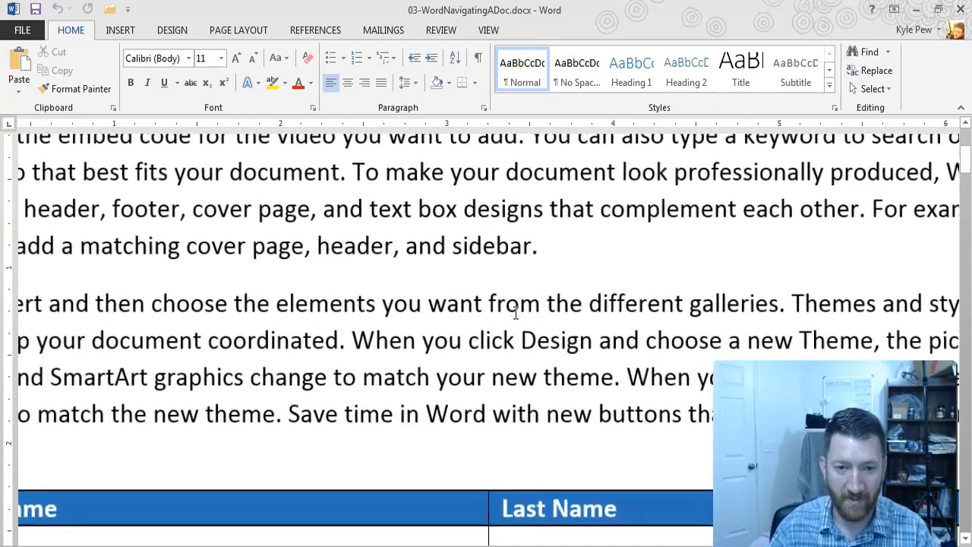
{"action": "left_click", "coordinate": [446, 485]}
{"action": "key", "text": "ctrl+2"}
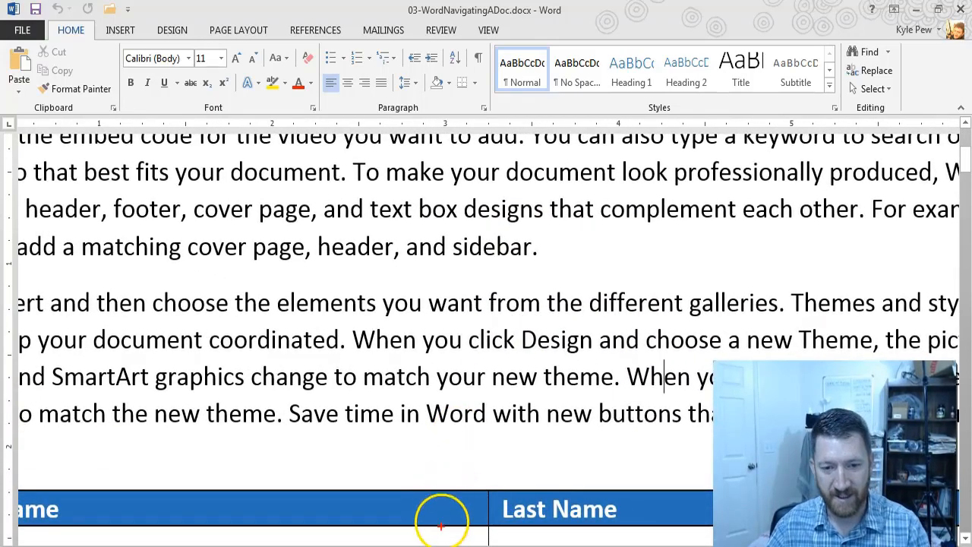
{"action": "left_click_drag", "start_coordinate": [440, 535], "coordinate": [436, 395]}
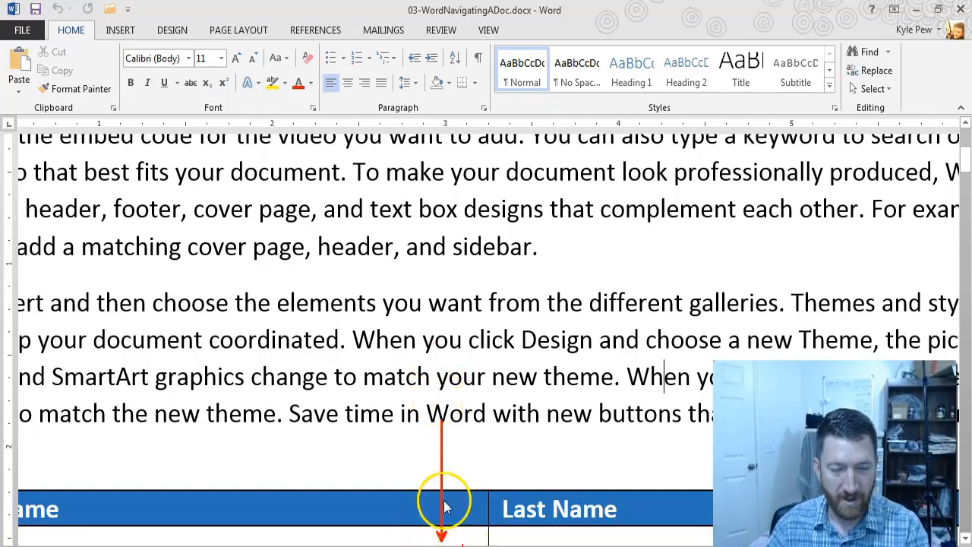
{"action": "key", "text": "Escape"}
{"action": "scroll", "coordinate": [476, 247], "scroll_direction": "down", "scroll_amount": 1}
{"action": "scroll", "coordinate": [475, 247], "scroll_direction": "down", "scroll_amount": 8}
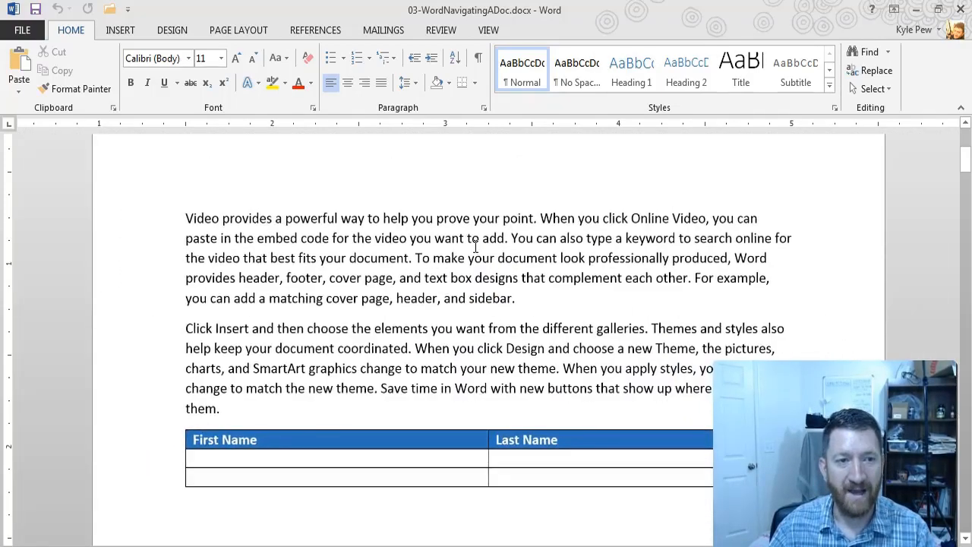
{"action": "scroll", "coordinate": [475, 247], "scroll_direction": "down", "scroll_amount": 1}
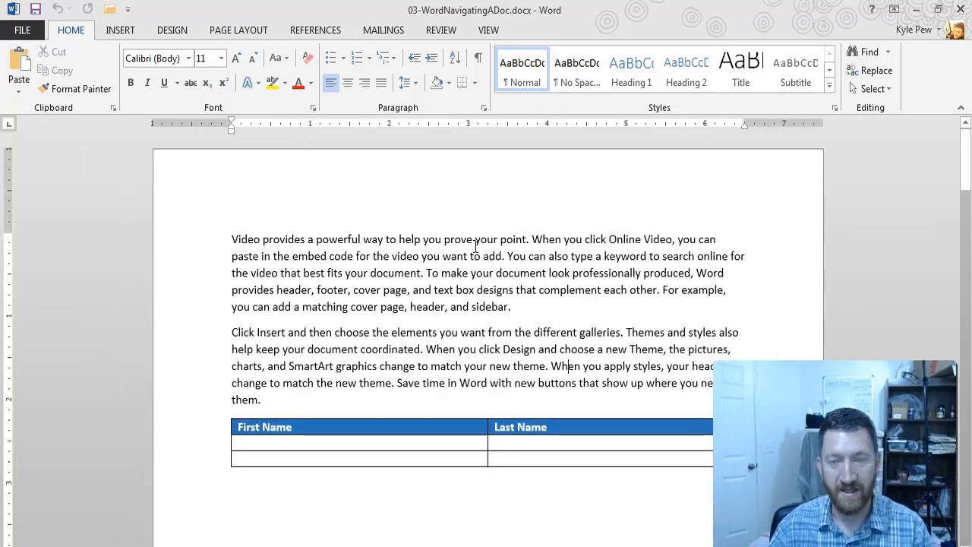
Step: Review the vertical scroll bar's navigation commands, such as Top, Bottom and Page Down, and dismiss them
{"action": "left_click", "coordinate": [965, 146]}
{"action": "mouse_move", "coordinate": [966, 145]}
{"action": "left_mouse_down"}
{"action": "mouse_move", "coordinate": [966, 440]}
{"action": "mouse_move", "coordinate": [965, 152]}
{"action": "left_mouse_up"}
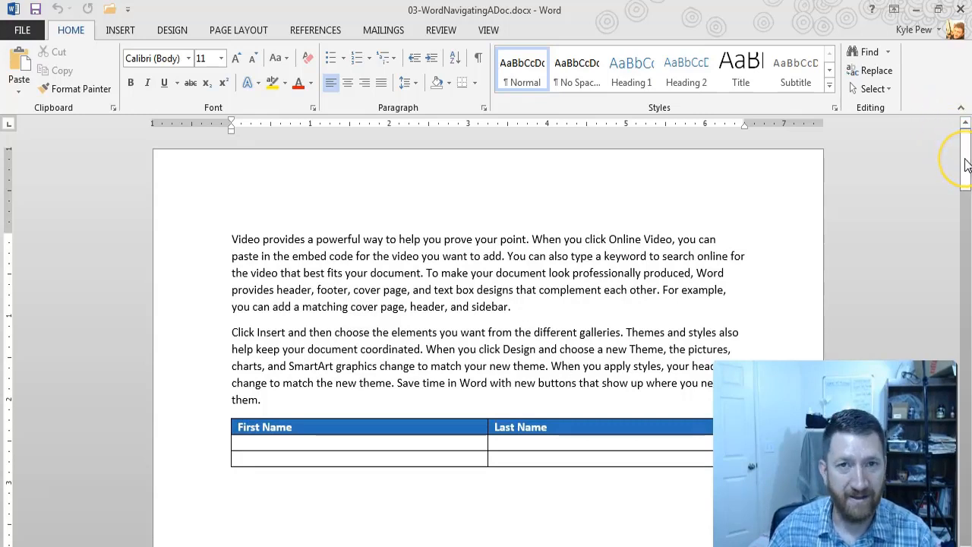
{"action": "right_click", "coordinate": [966, 164]}
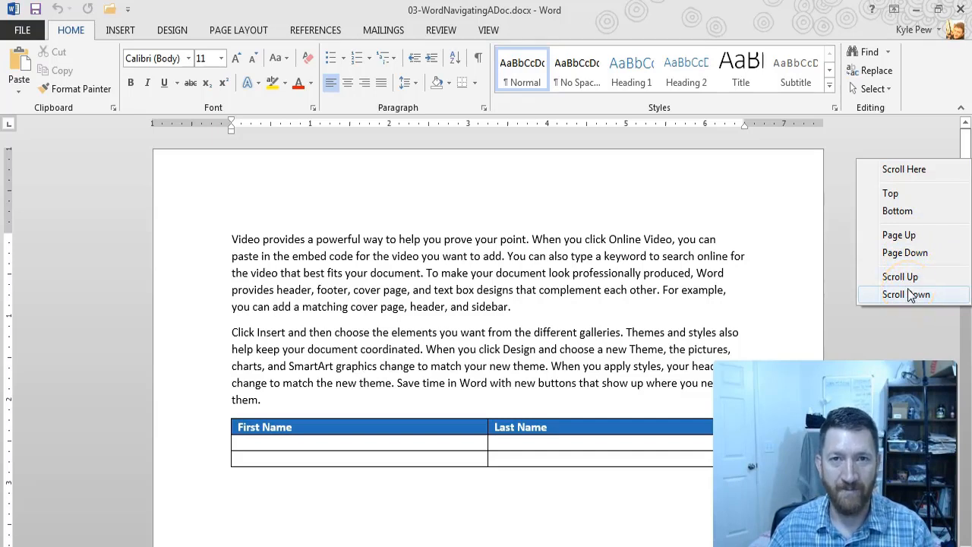
{"action": "left_click", "coordinate": [807, 278]}
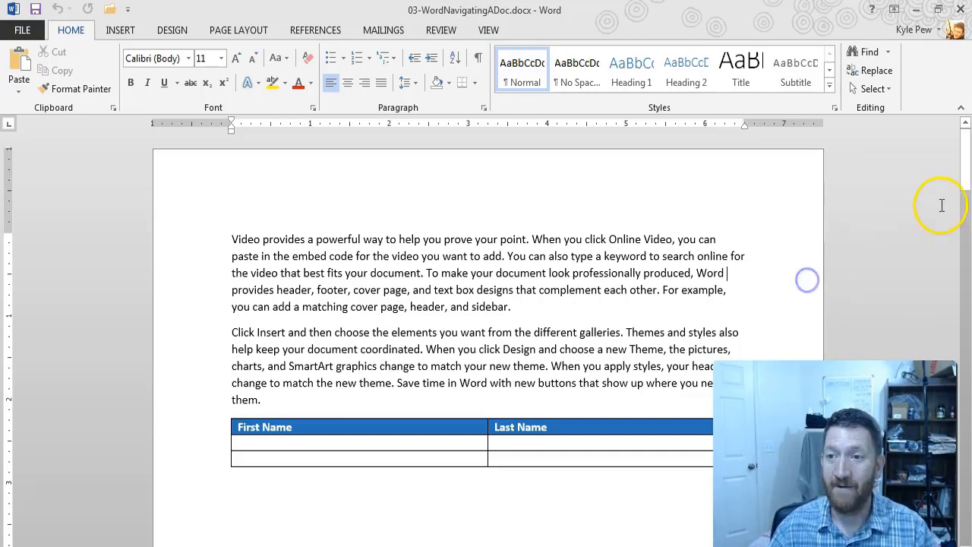
{"action": "right_click", "coordinate": [968, 146]}
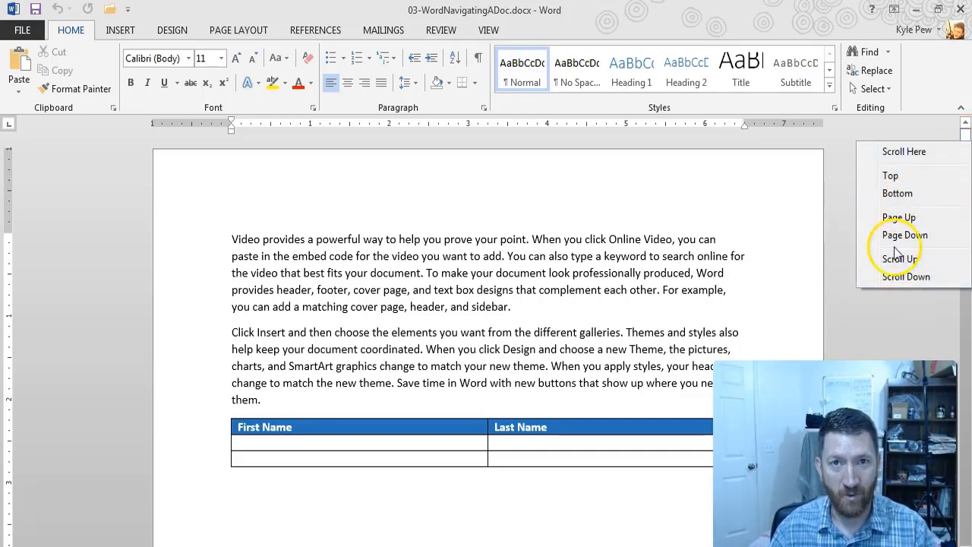
{"action": "left_click", "coordinate": [636, 304]}
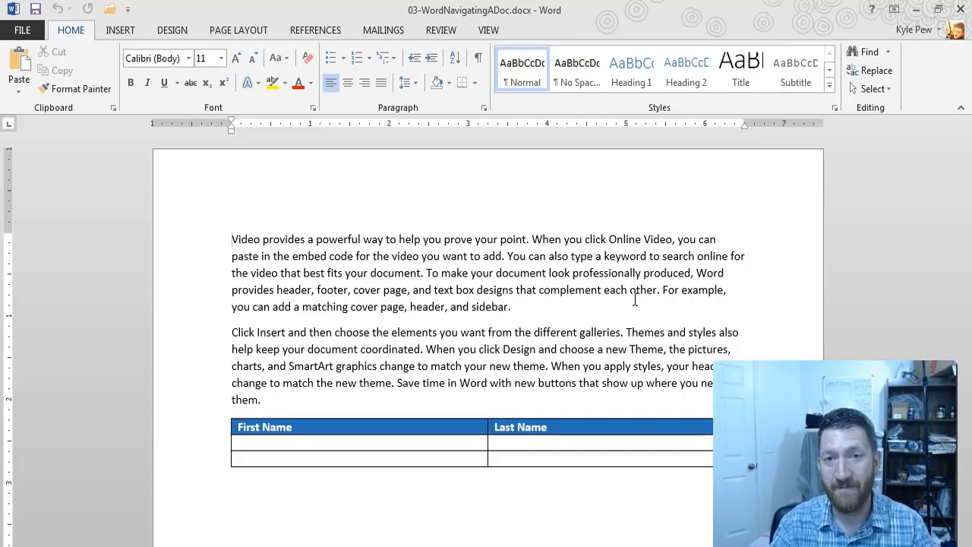
Step: Page down through the document and back up a screen at a time, and jump to the document's end
{"action": "scroll", "coordinate": [634, 299], "scroll_direction": "down", "scroll_amount": 8}
{"action": "key", "text": "Page_Down"}
{"action": "key", "text": "Page_Down"}
{"action": "key", "text": "Page_Down"}
{"action": "key", "text": "Page_Down"}
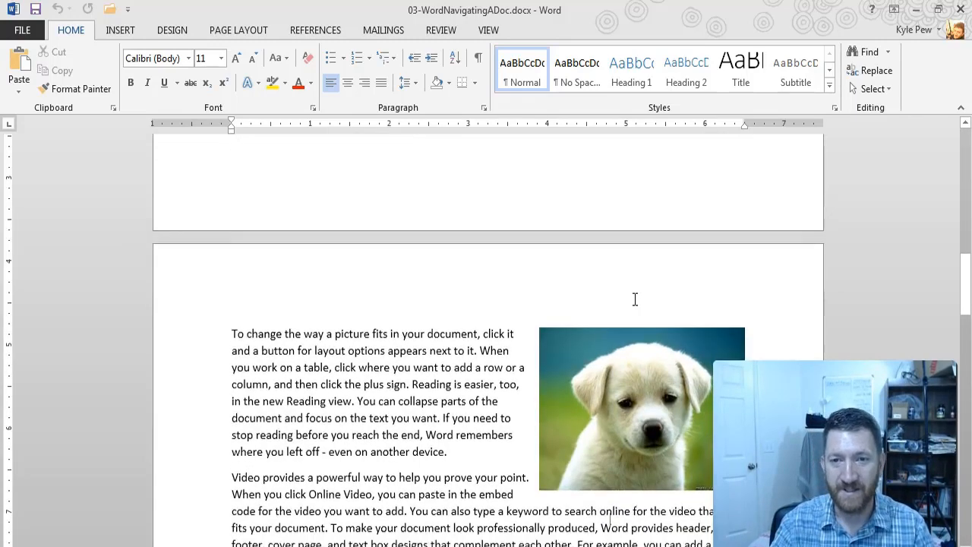
{"action": "key", "text": "Page_Up"}
{"action": "key", "text": "Page_Up"}
{"action": "key", "text": "Page_Up"}
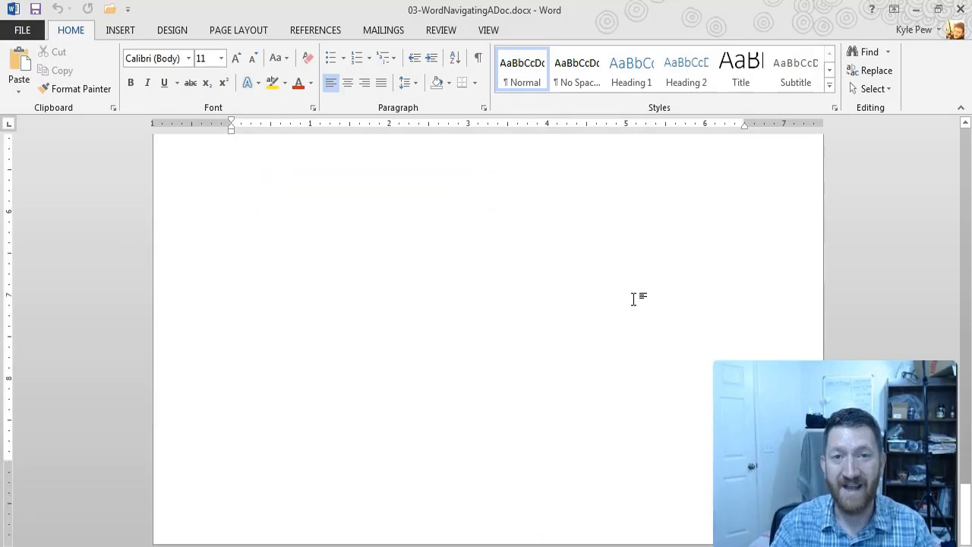
{"action": "key", "text": "Page_Up"}
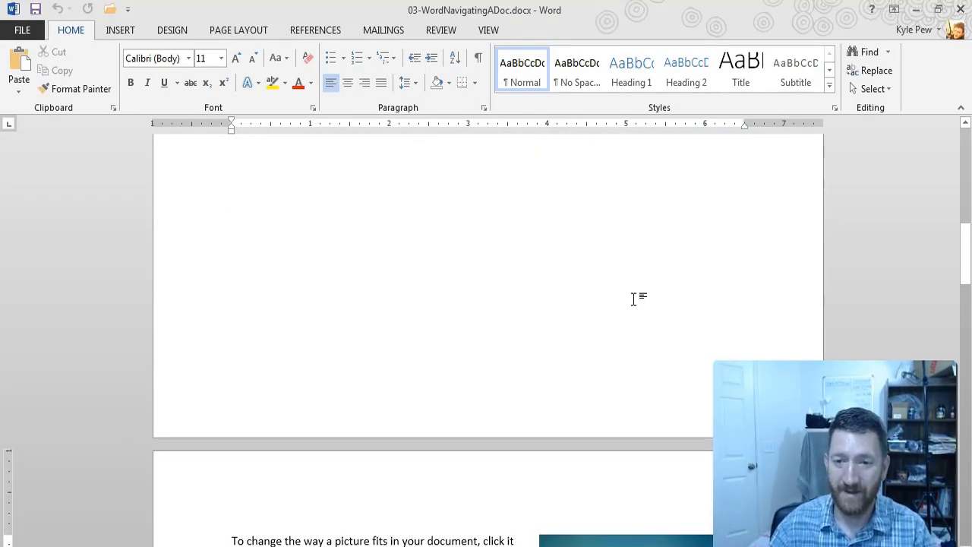
{"action": "key", "text": "ctrl+End"}
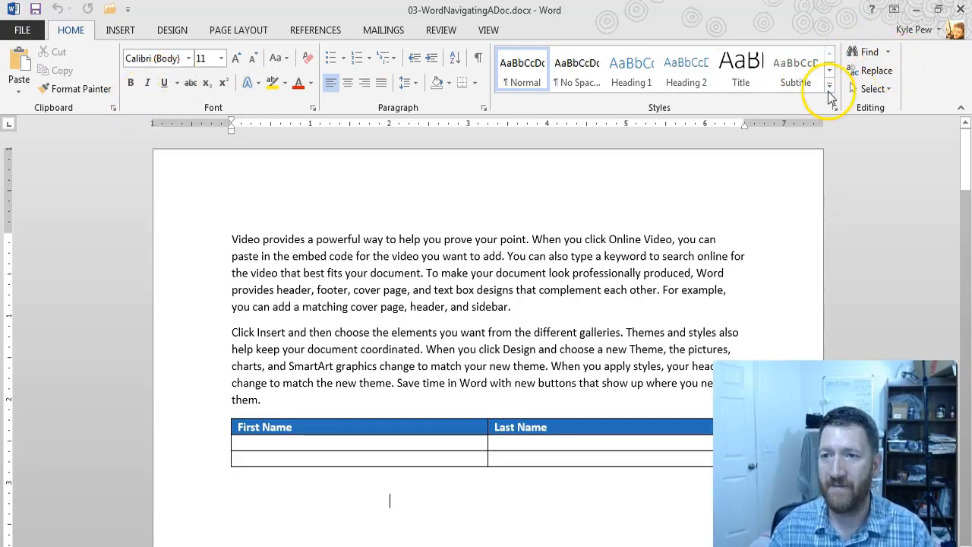
Step: Jump to page 3 of the document with the Go To command
{"action": "left_click", "coordinate": [888, 52]}
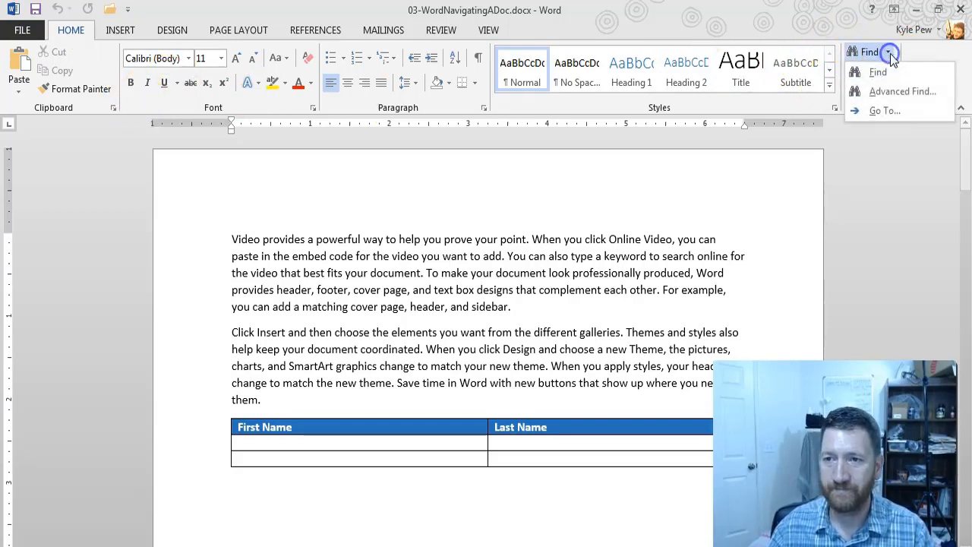
{"action": "left_click", "coordinate": [885, 111]}
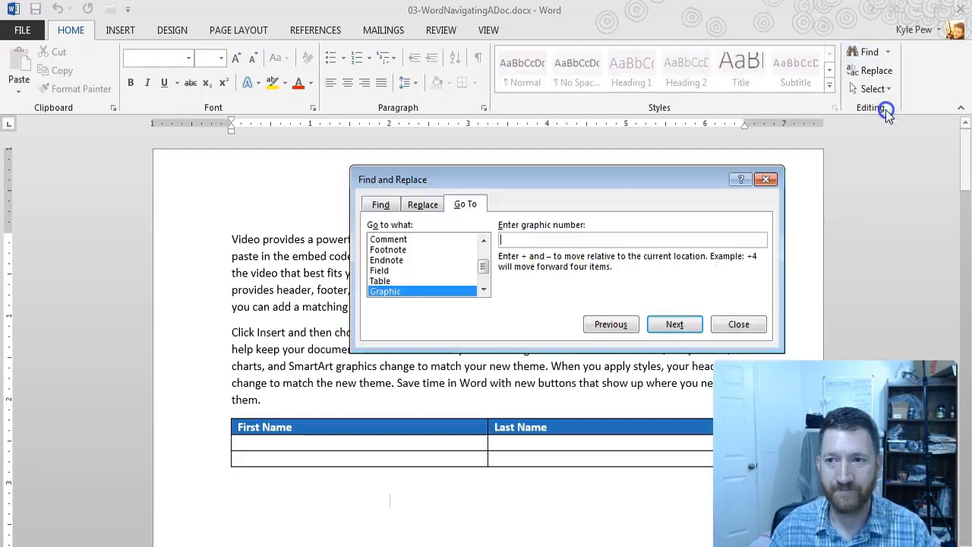
{"action": "left_click_drag", "start_coordinate": [557, 178], "coordinate": [521, 168]}
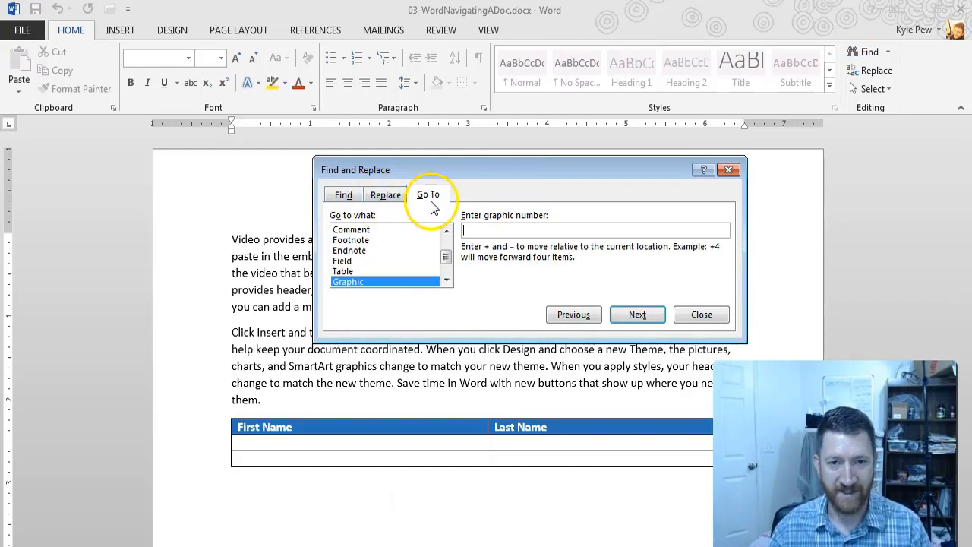
{"action": "left_click_drag", "start_coordinate": [446, 256], "coordinate": [446, 240]}
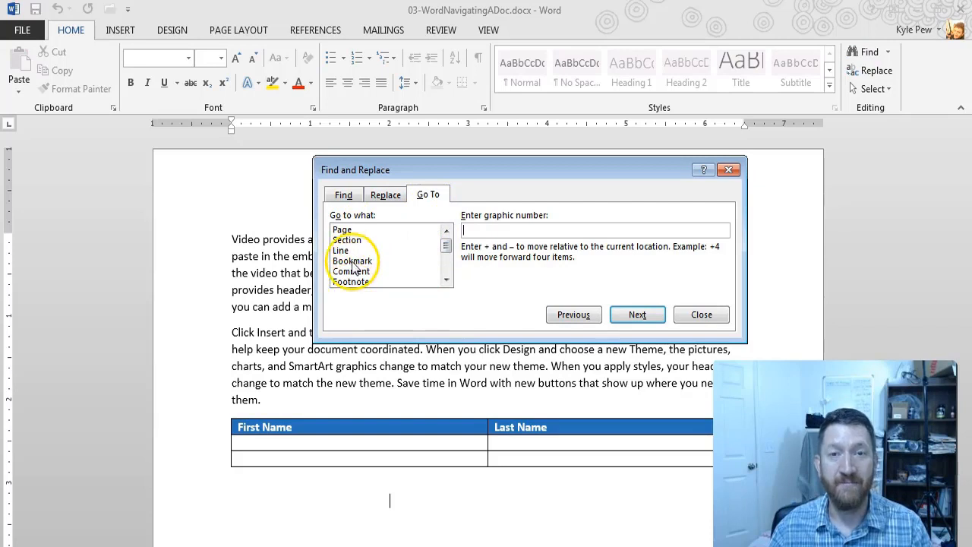
{"action": "left_click", "coordinate": [354, 230]}
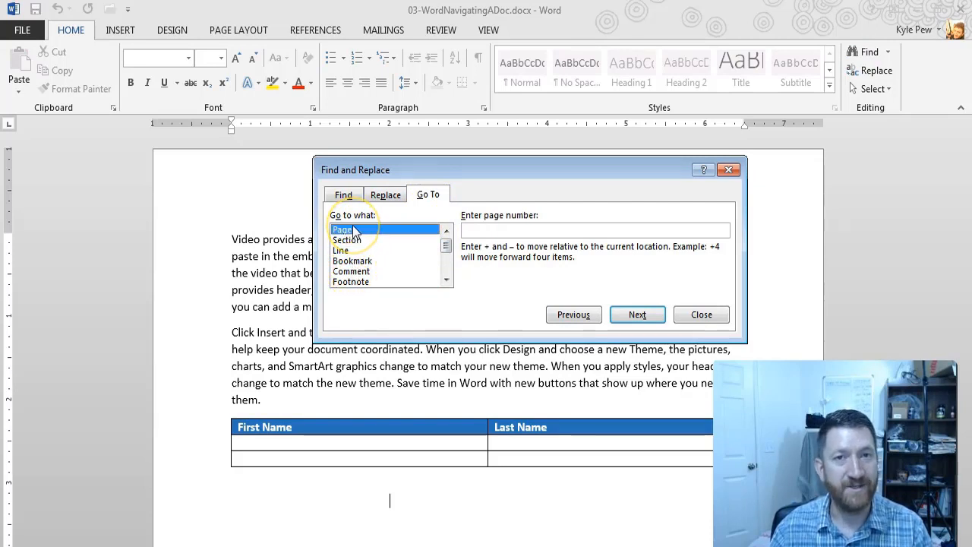
{"action": "left_click", "coordinate": [494, 230]}
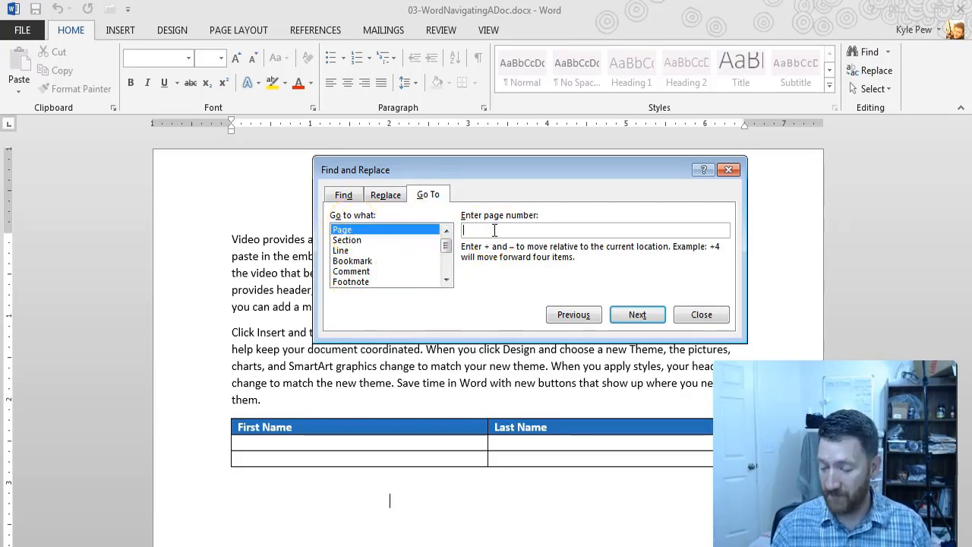
{"action": "type", "text": "3"}
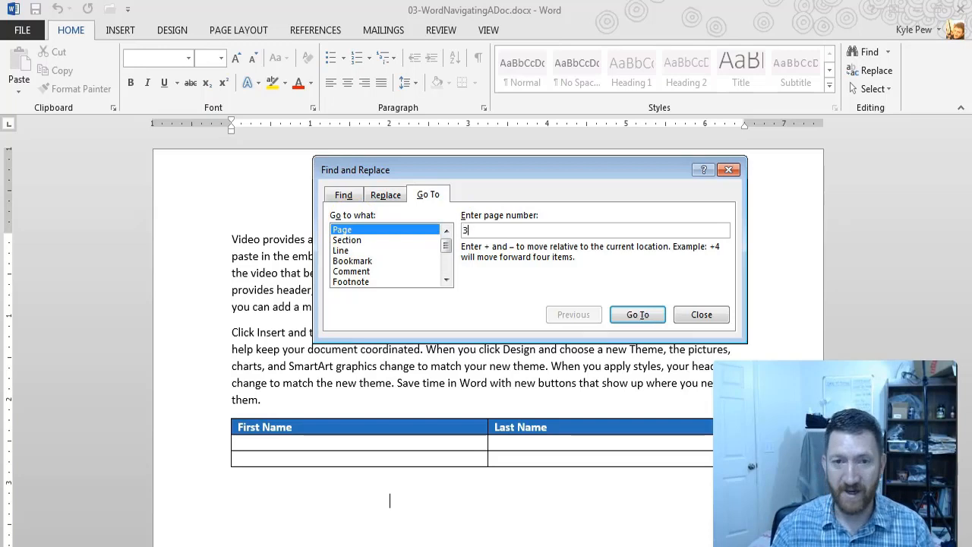
{"action": "left_click", "coordinate": [636, 316]}
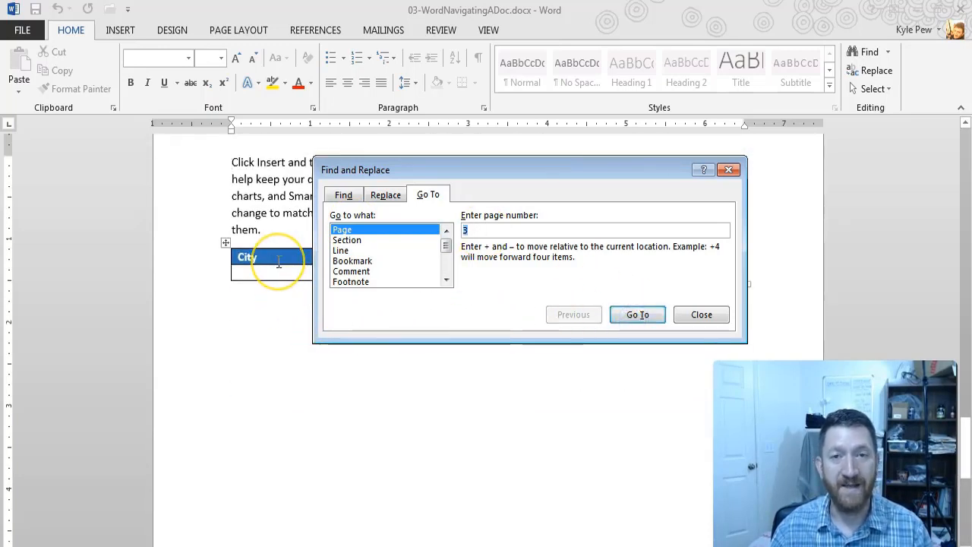
Step: Set the Go To target to Table and move to the City table, back to the First Name table, and to the City table again
{"action": "left_click", "coordinate": [445, 280]}
{"action": "left_click", "coordinate": [446, 281]}
{"action": "left_click", "coordinate": [446, 281]}
{"action": "left_click", "coordinate": [446, 281]}
{"action": "left_click", "coordinate": [360, 277]}
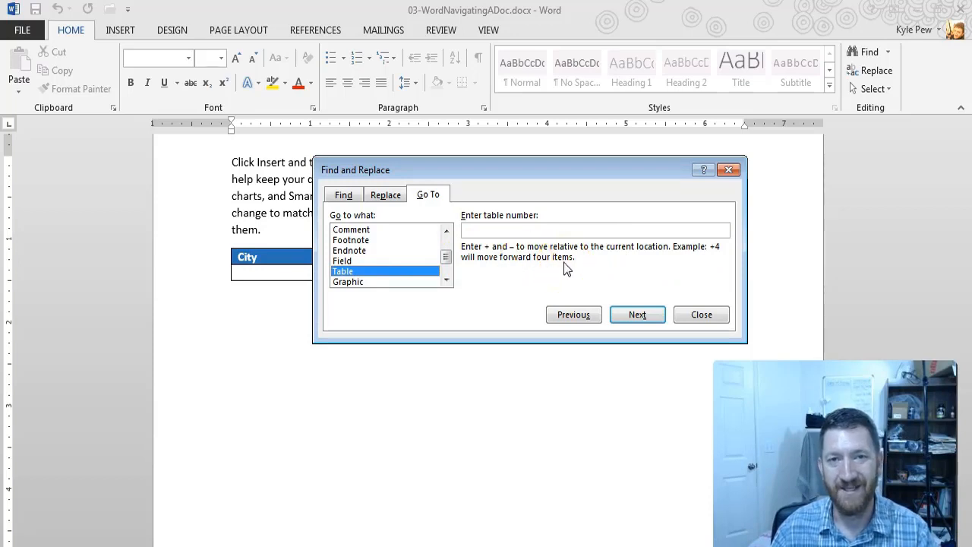
{"action": "left_click", "coordinate": [261, 259]}
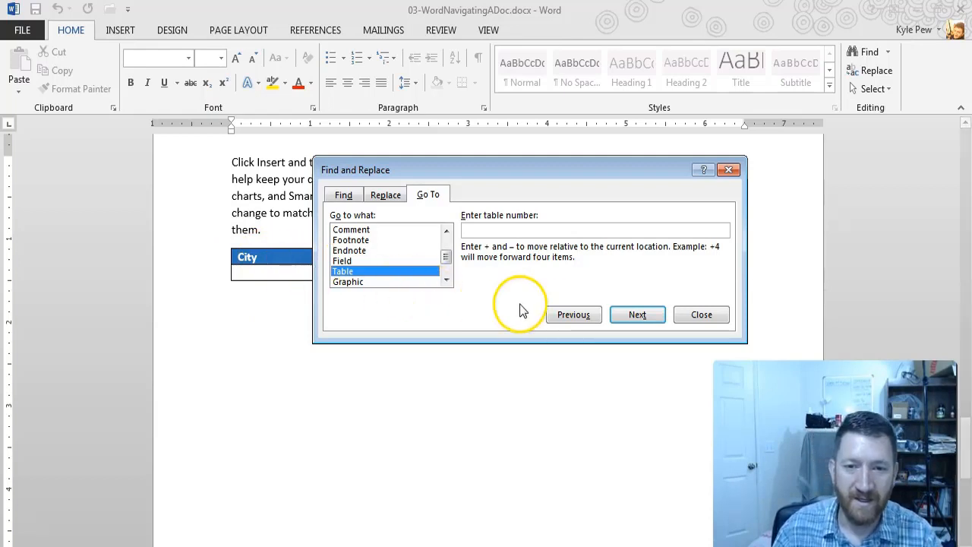
{"action": "left_click", "coordinate": [624, 316]}
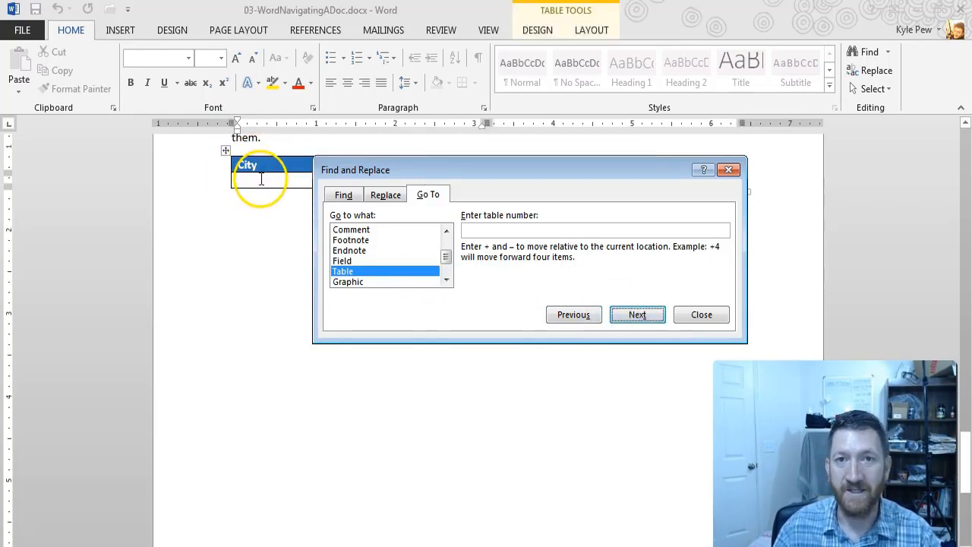
{"action": "left_click", "coordinate": [571, 315]}
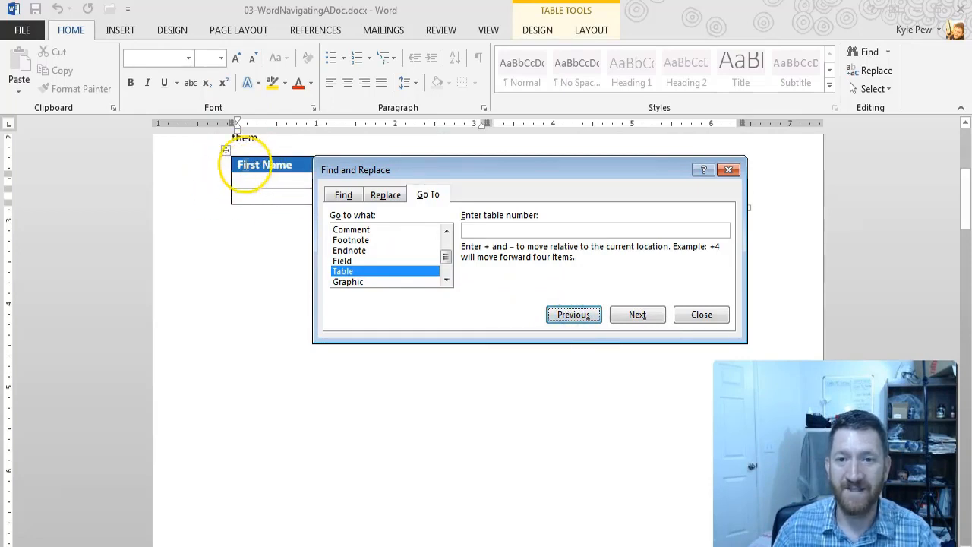
{"action": "left_click", "coordinate": [628, 314]}
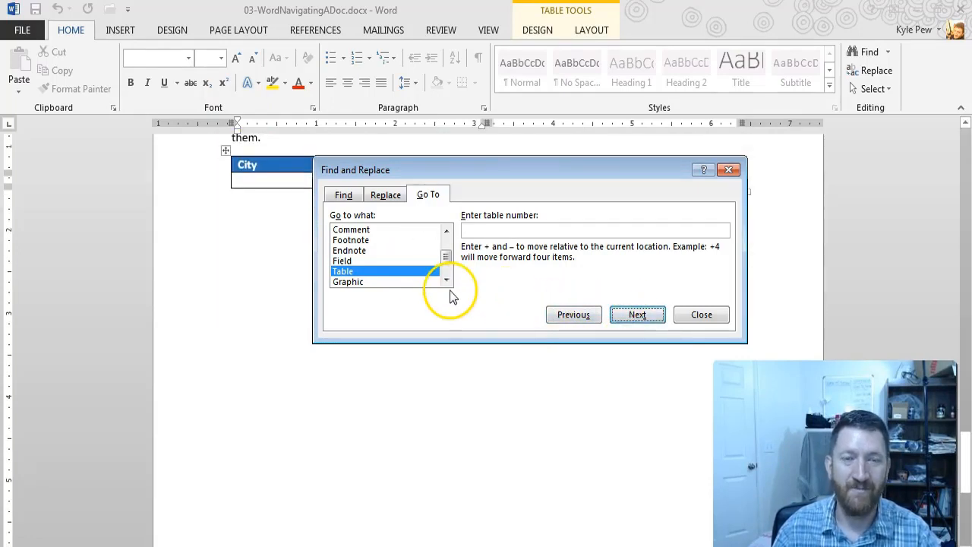
Step: Set the Go To target to Graphic, move to the previous graphic in the document, and close the Find and Replace dialog
{"action": "left_click", "coordinate": [369, 282]}
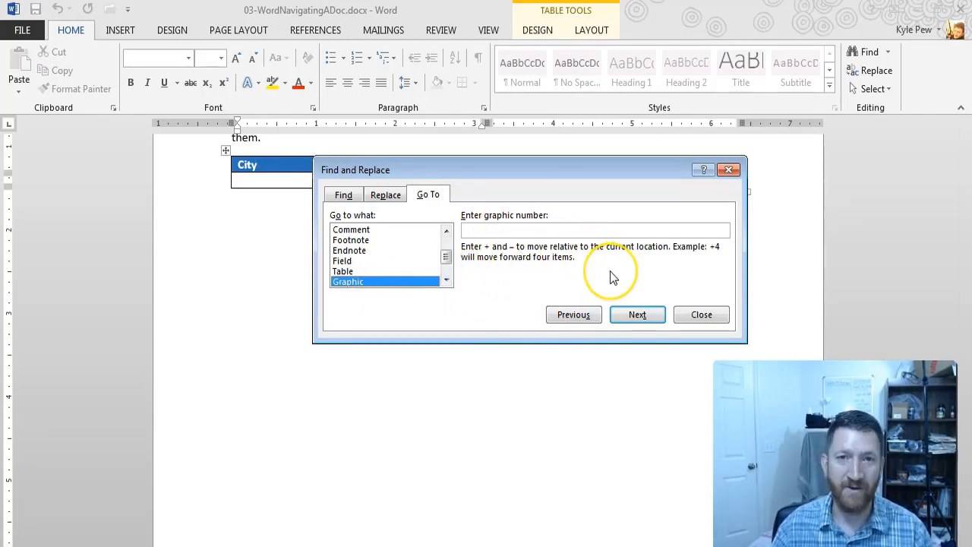
{"action": "left_click", "coordinate": [579, 315]}
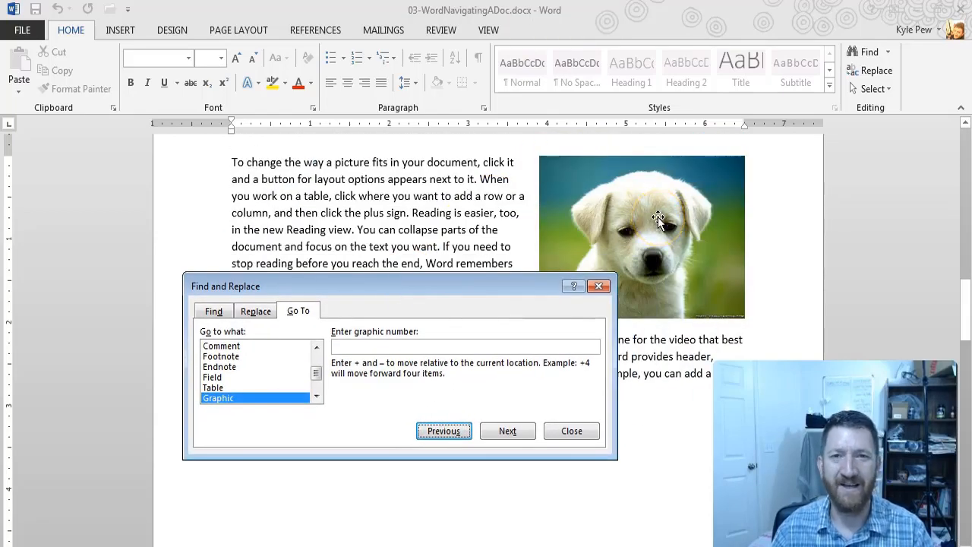
{"action": "mouse_move", "coordinate": [318, 374]}
{"action": "left_mouse_down"}
{"action": "mouse_move", "coordinate": [318, 384]}
{"action": "mouse_move", "coordinate": [317, 367]}
{"action": "left_mouse_up"}
{"action": "left_click", "coordinate": [317, 367]}
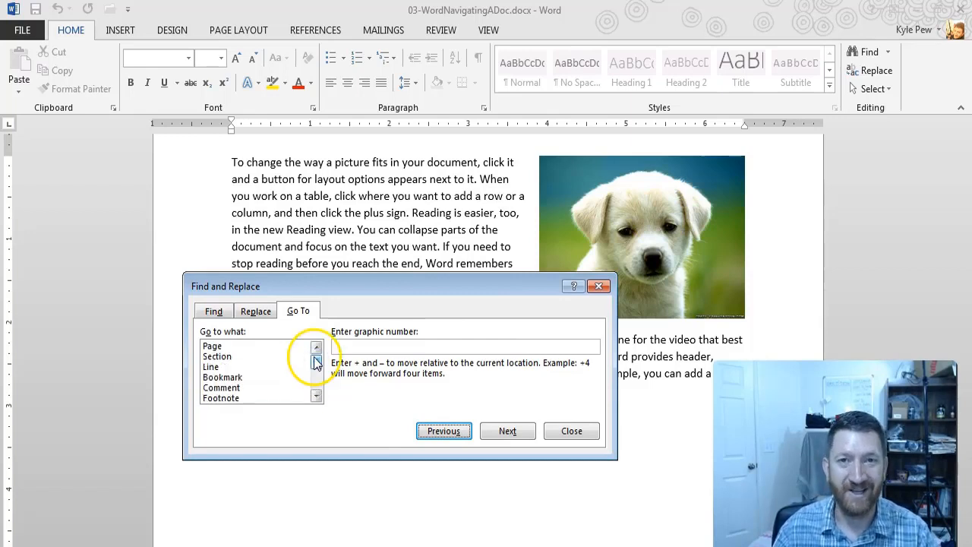
{"action": "left_click", "coordinate": [568, 429]}
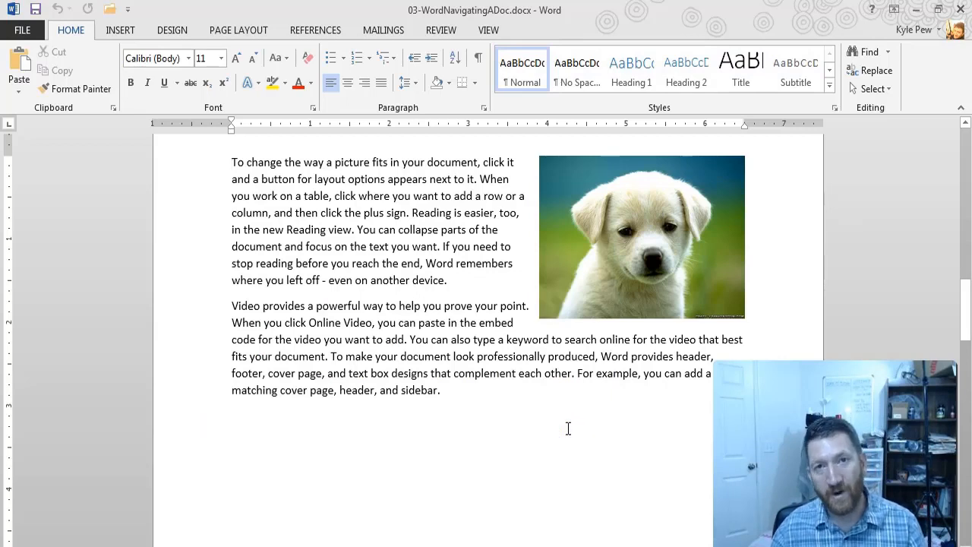
Step: Place the insertion point after "even on another device." and move it down one line, and up four lines
{"action": "left_click", "coordinate": [460, 278]}
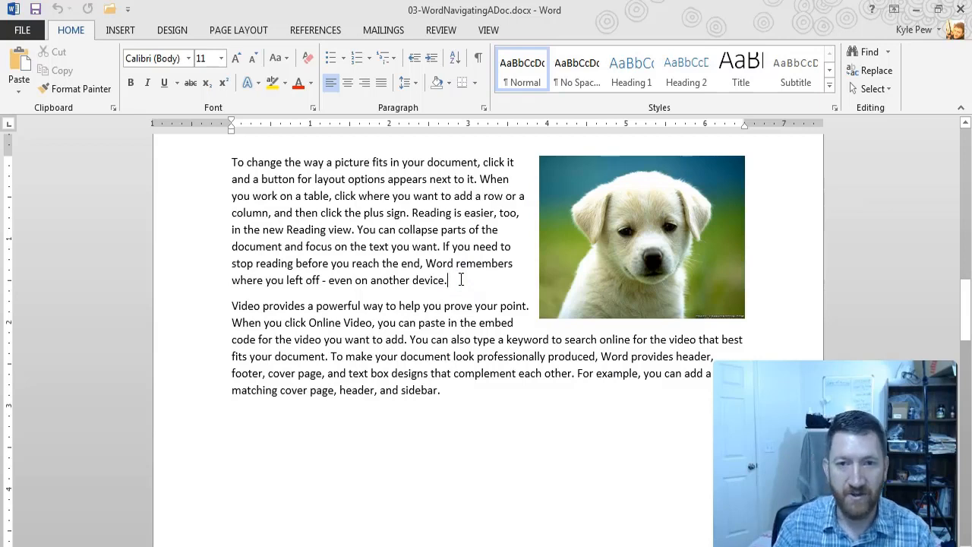
{"action": "key", "text": "ctrl+End"}
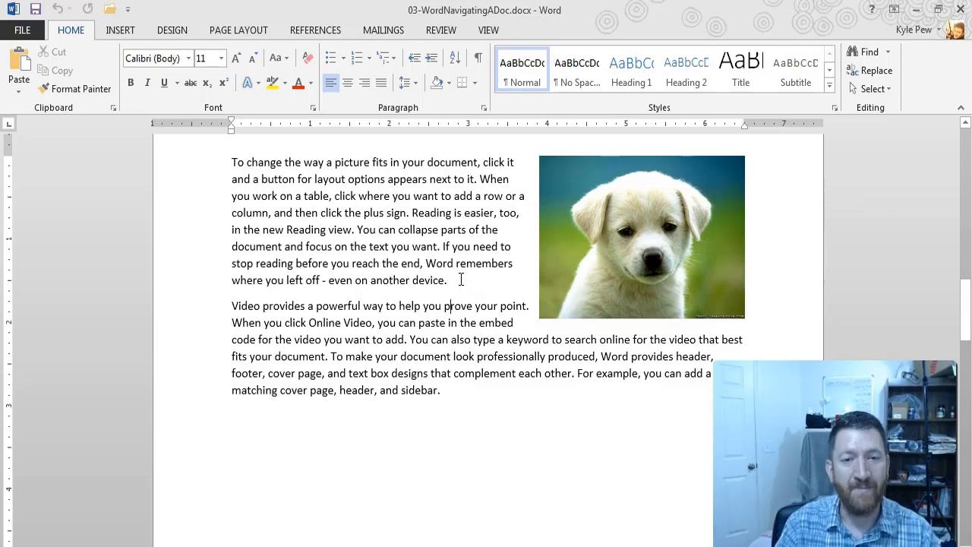
{"action": "key", "text": "Up"}
{"action": "key", "text": "Up"}
{"action": "key", "text": "Up"}
{"action": "key", "text": "Up"}
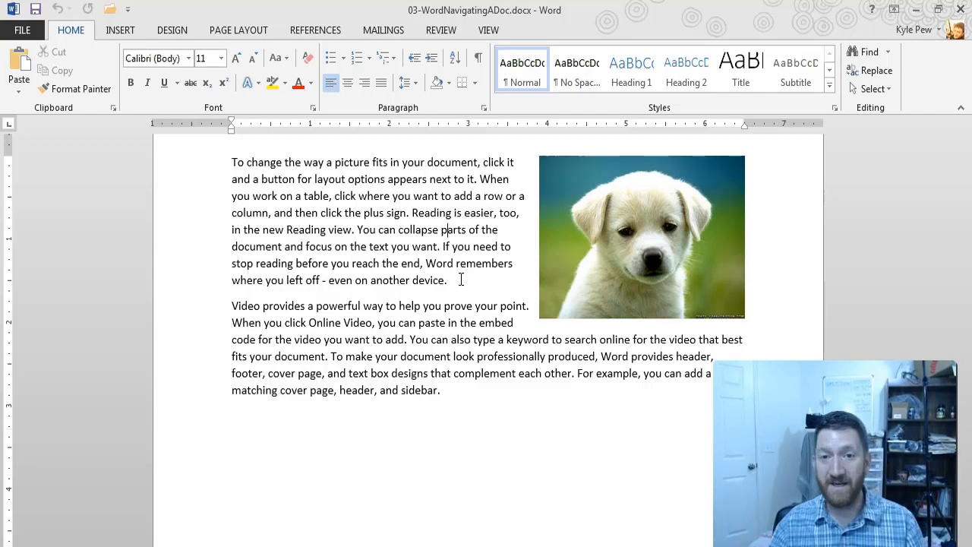
{"action": "scroll", "coordinate": [447, 212], "scroll_direction": "up", "scroll_amount": 1}
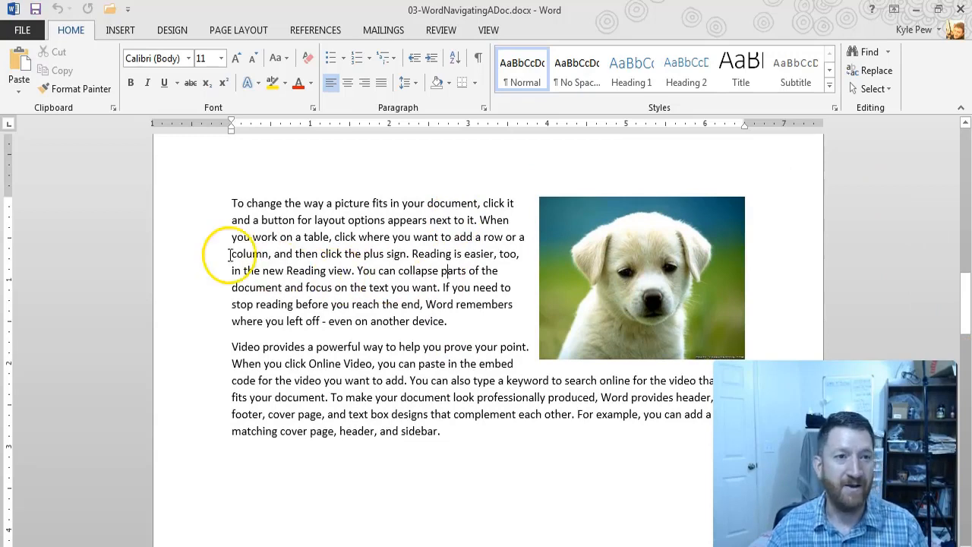
{"action": "left_click", "coordinate": [888, 53]}
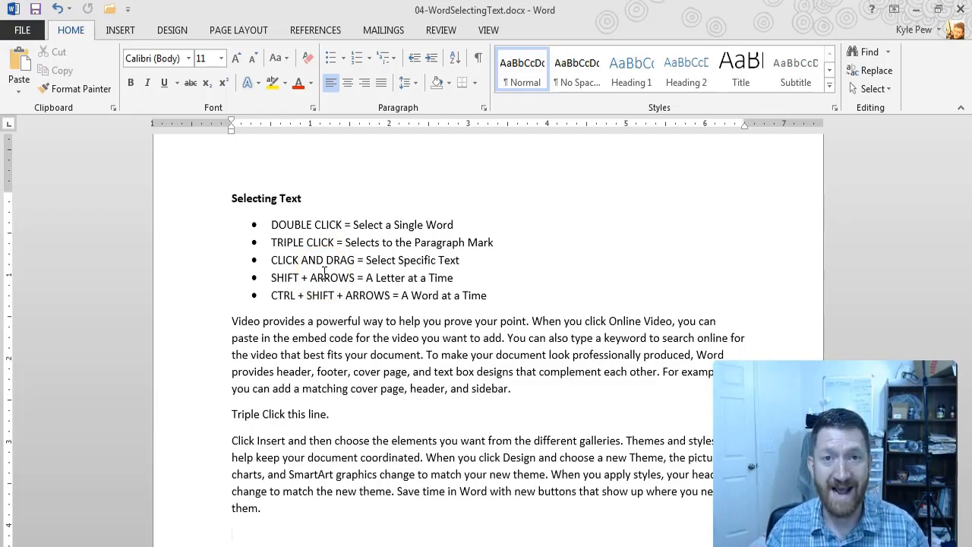
{"action": "left_click", "coordinate": [313, 226]}
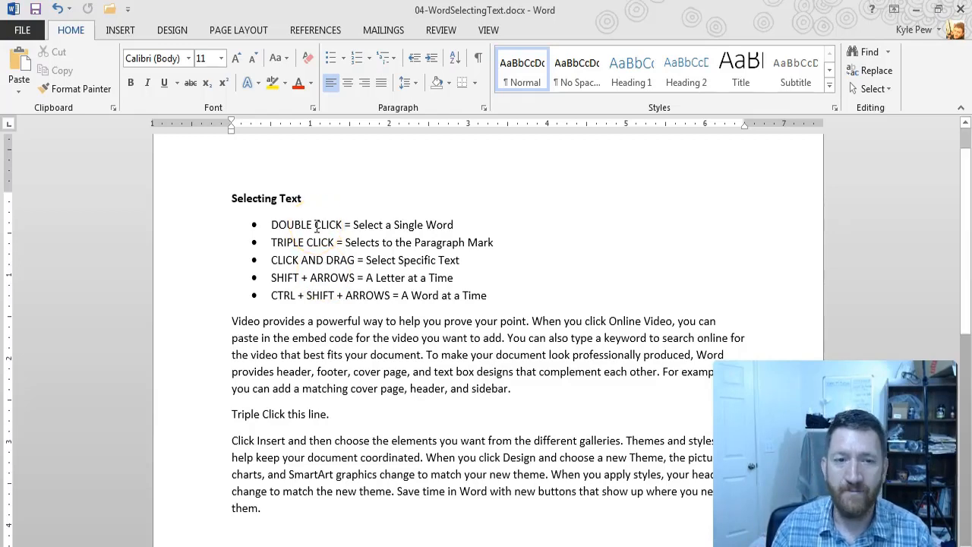
{"action": "left_click", "coordinate": [316, 226]}
{"action": "left_click", "coordinate": [300, 242]}
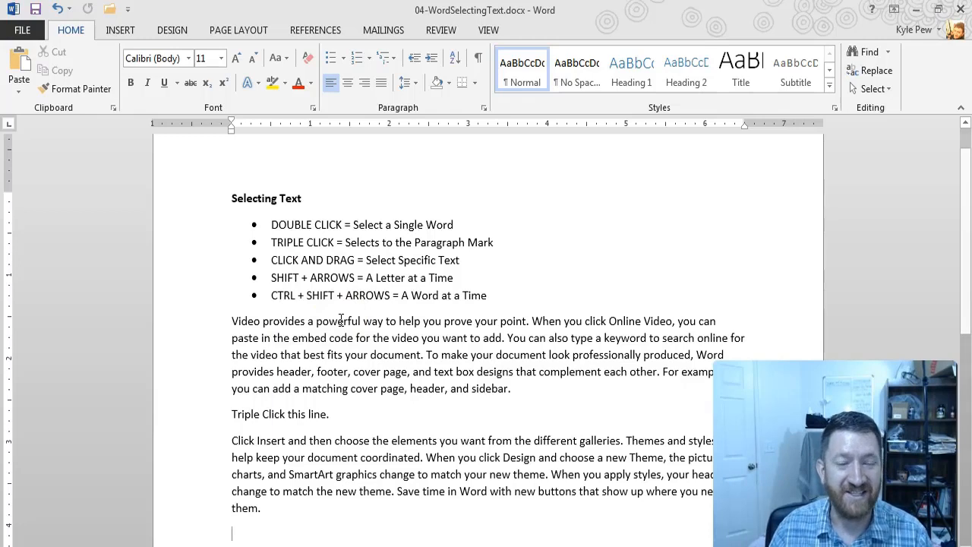
Step: Select the single word "powerful" in the Video paragraph, deselect it, and select and deselect the word "want"
{"action": "double_click", "coordinate": [341, 321]}
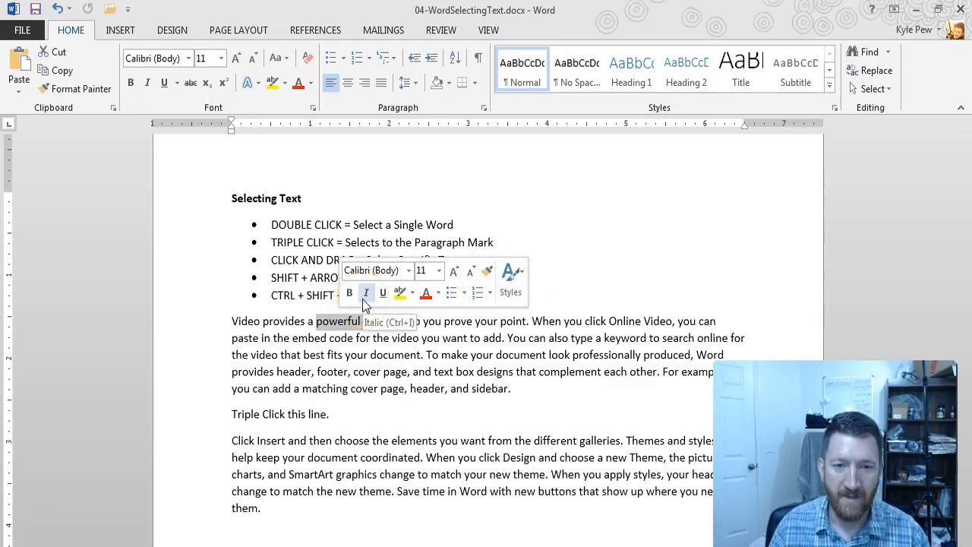
{"action": "left_click", "coordinate": [365, 296]}
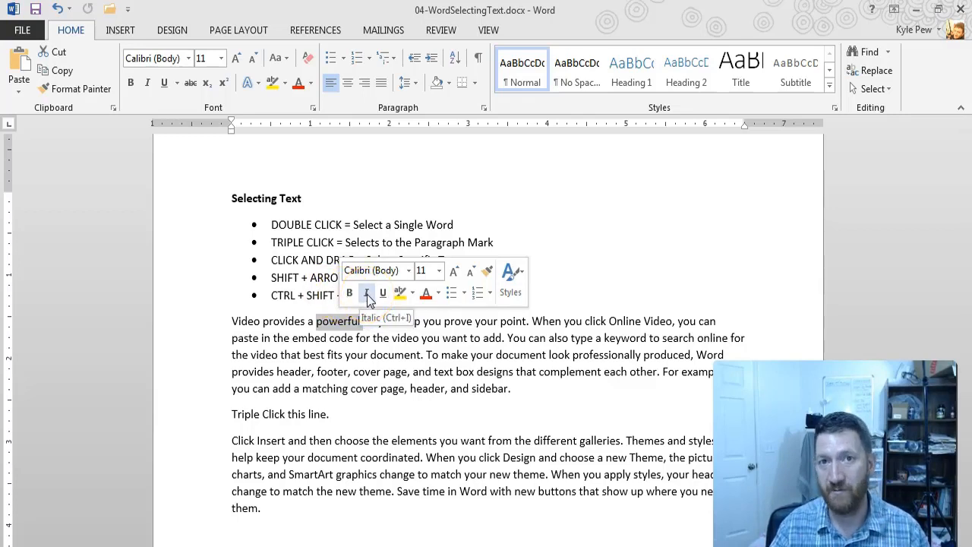
{"action": "left_click", "coordinate": [367, 339]}
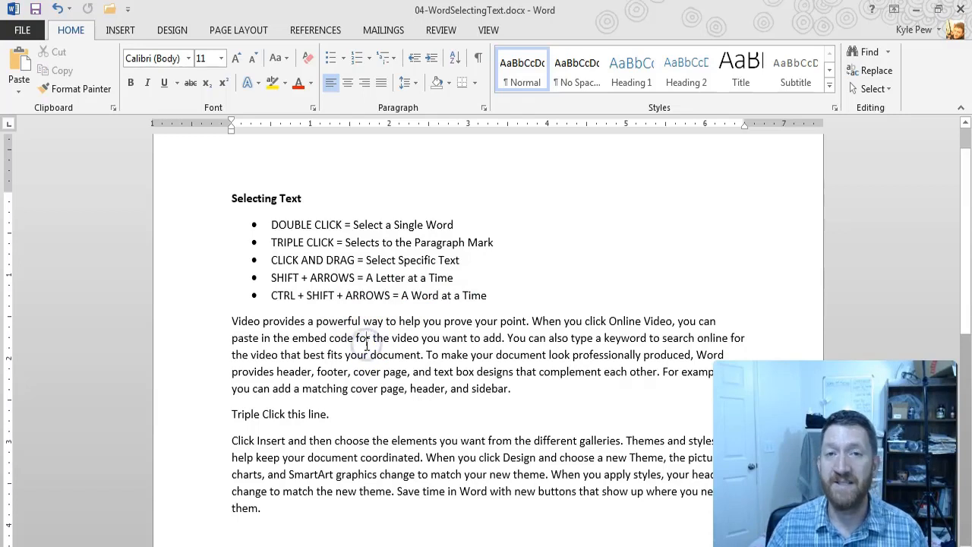
{"action": "double_click", "coordinate": [455, 339]}
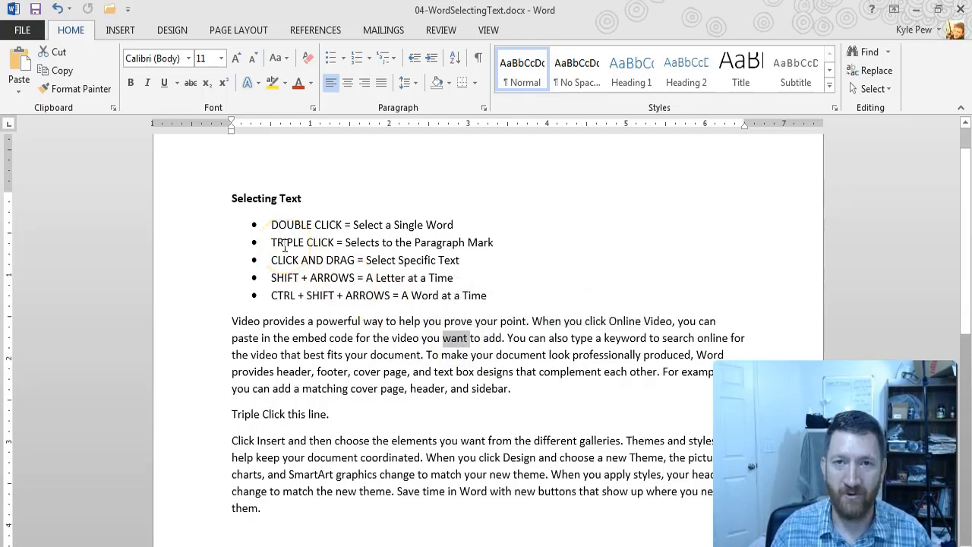
{"action": "left_click", "coordinate": [348, 359]}
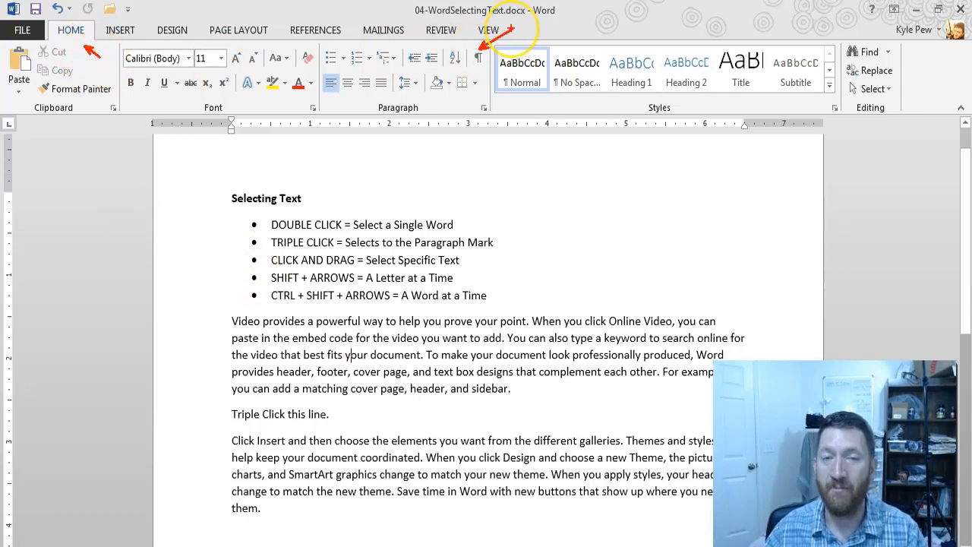
Step: Show the paragraph marks and select the entire paragraph starting "Video provides", clearing the selection again
{"action": "left_click", "coordinate": [478, 58]}
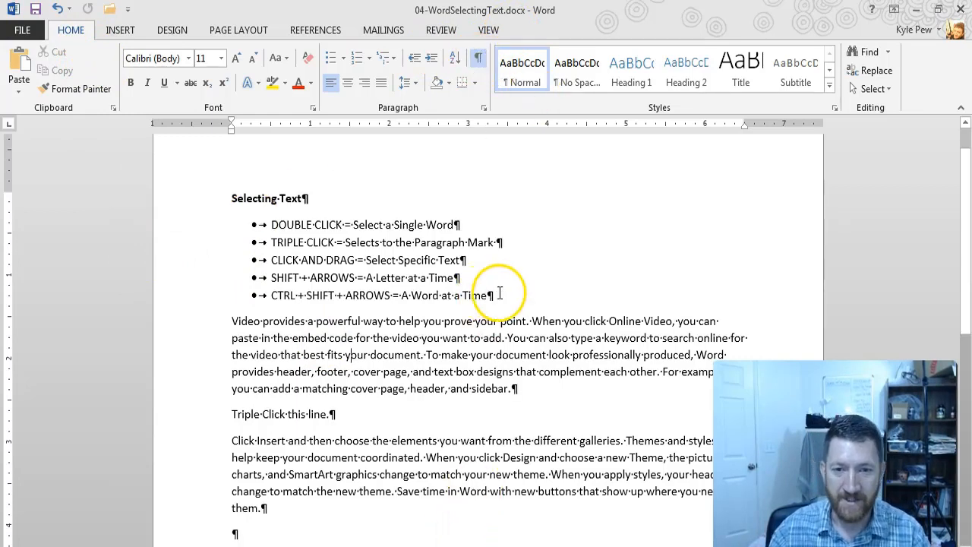
{"action": "triple_click", "coordinate": [395, 356]}
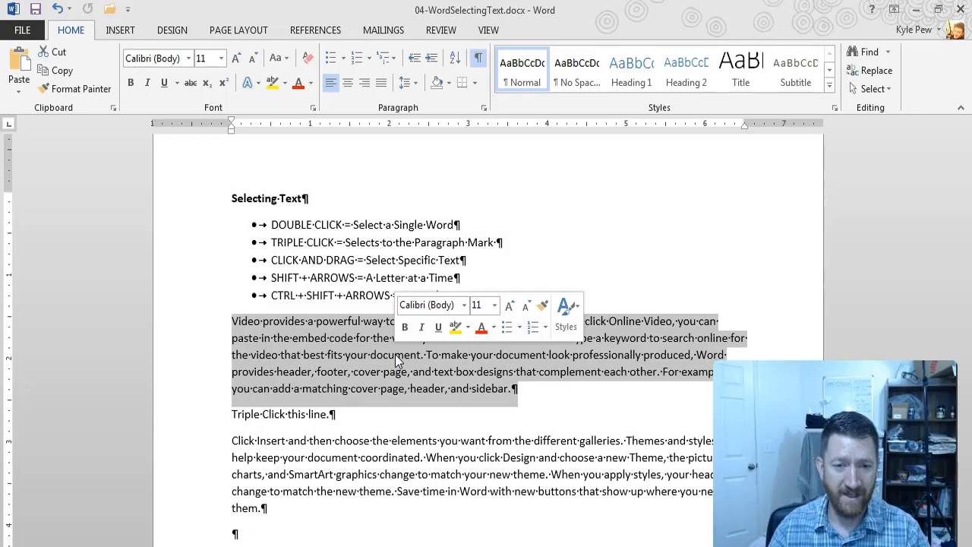
{"action": "left_click", "coordinate": [382, 339]}
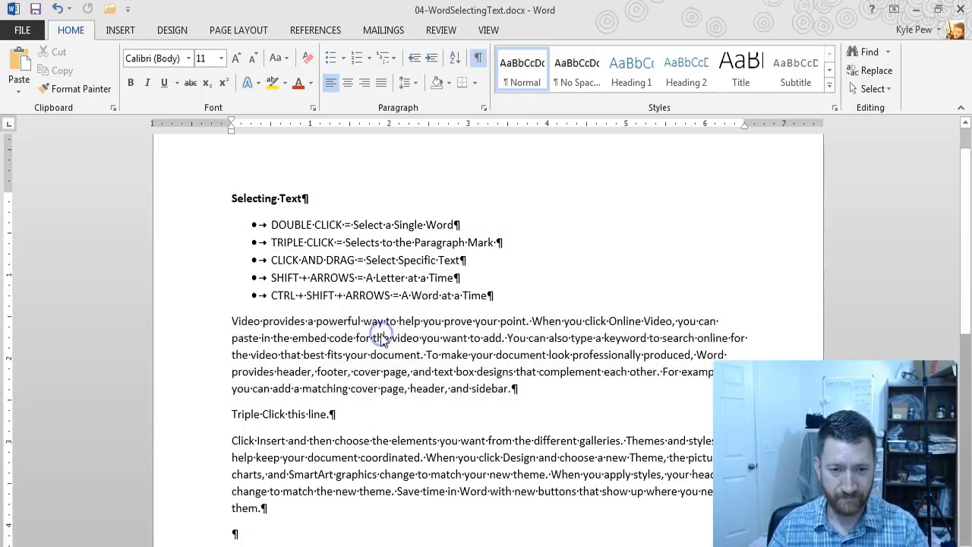
Step: Select the whole line "Triple Click this line." including its paragraph mark, and clear the selection
{"action": "triple_click", "coordinate": [280, 414]}
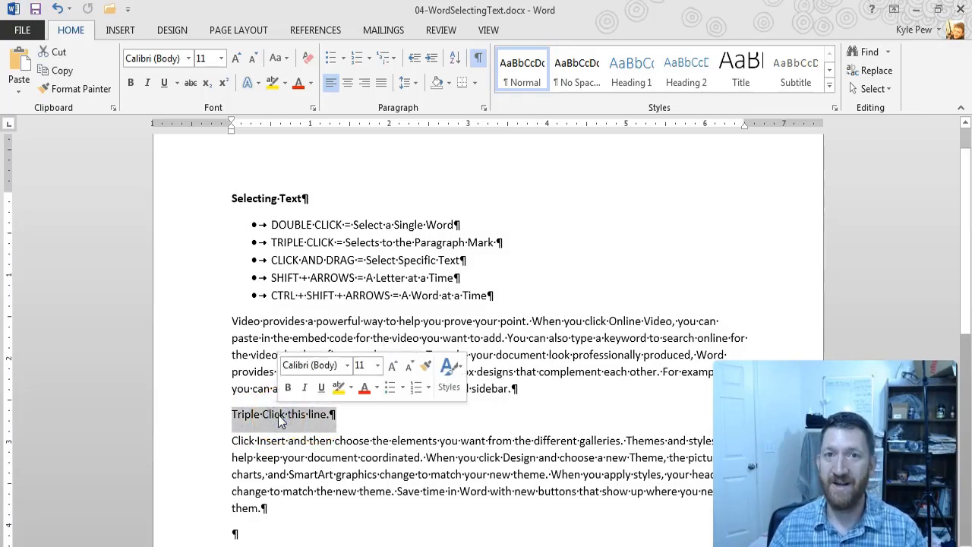
{"action": "scroll", "coordinate": [279, 422], "scroll_direction": "up", "scroll_amount": 1}
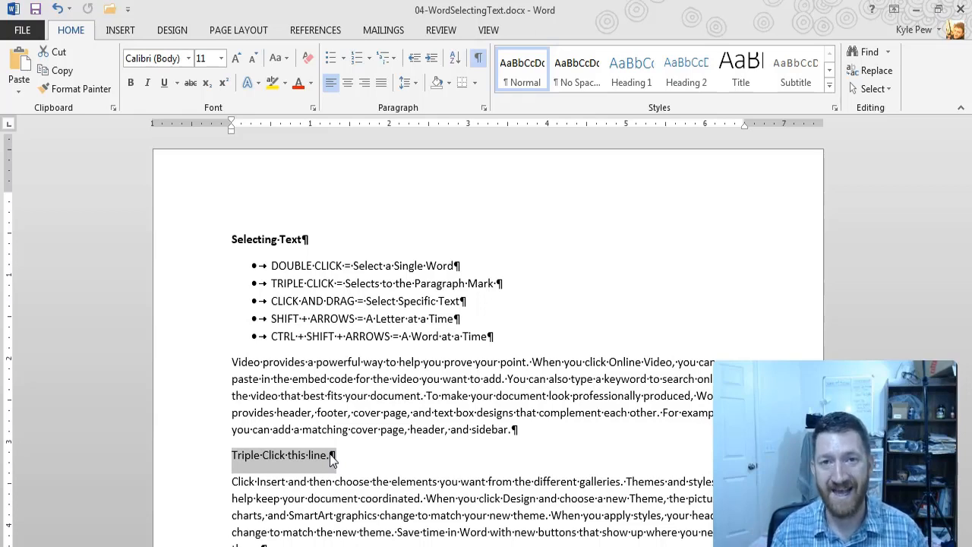
{"action": "left_click", "coordinate": [375, 397]}
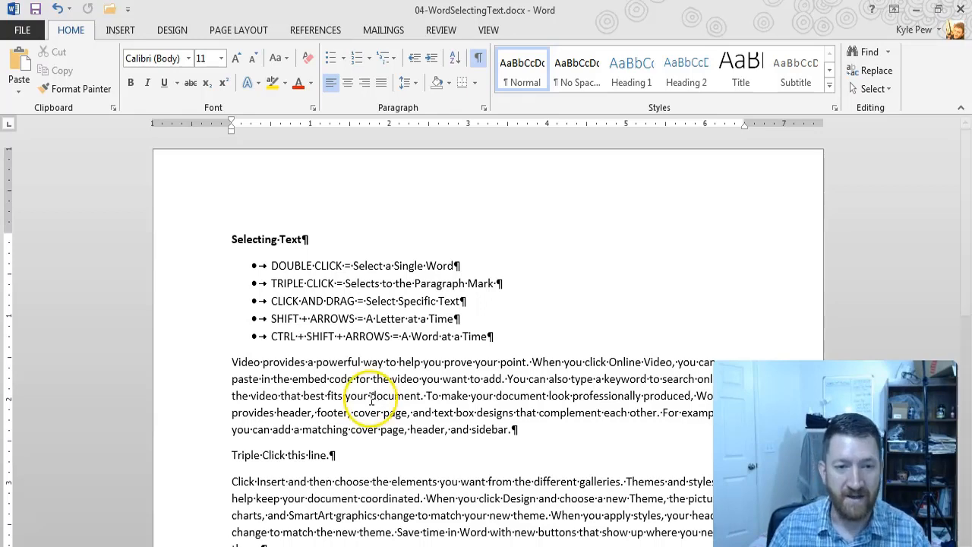
Step: Select exactly the sentence "Video provides a powerful way to help you prove your point." and deselect it
{"action": "left_click", "coordinate": [231, 362]}
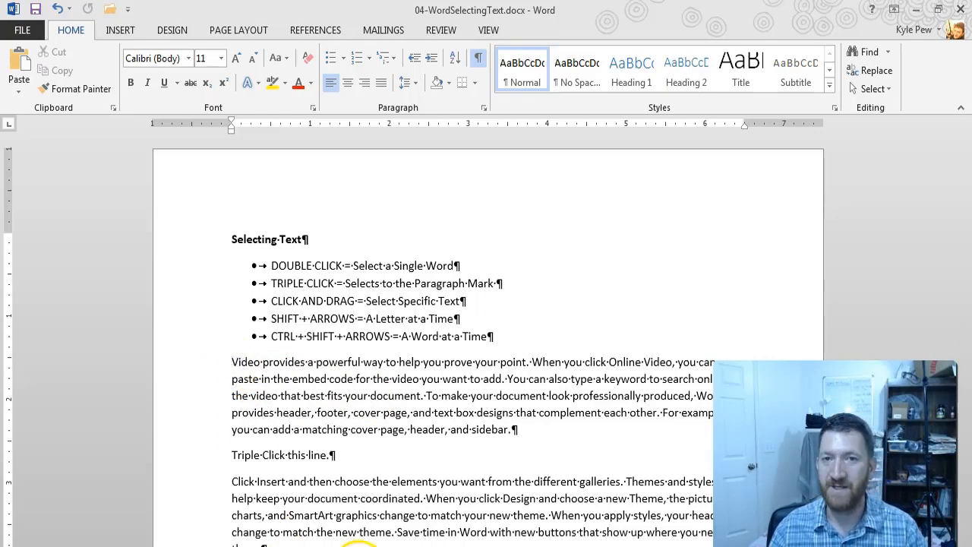
{"action": "left_click", "coordinate": [234, 362]}
{"action": "left_click_drag", "start_coordinate": [235, 362], "coordinate": [532, 365]}
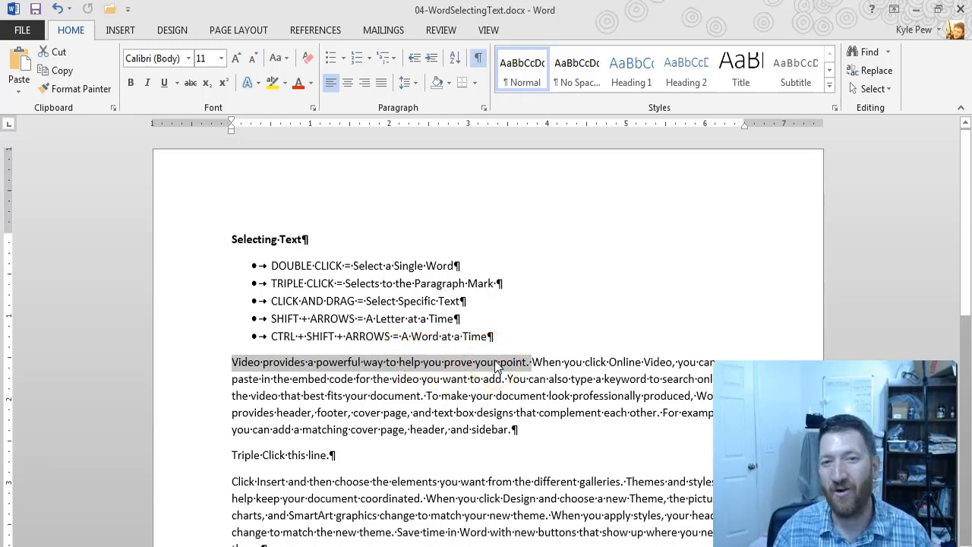
{"action": "left_click", "coordinate": [431, 387]}
Step: Select only the phrase "To make your document look professionally produced" in the Video paragraph, and deselect it
{"action": "left_click", "coordinate": [427, 395]}
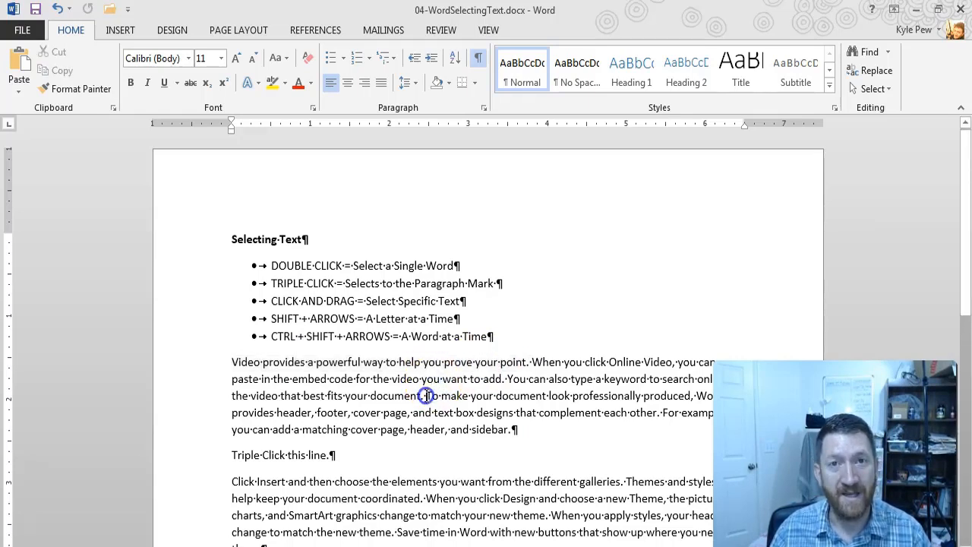
{"action": "left_click_drag", "start_coordinate": [427, 396], "coordinate": [661, 395]}
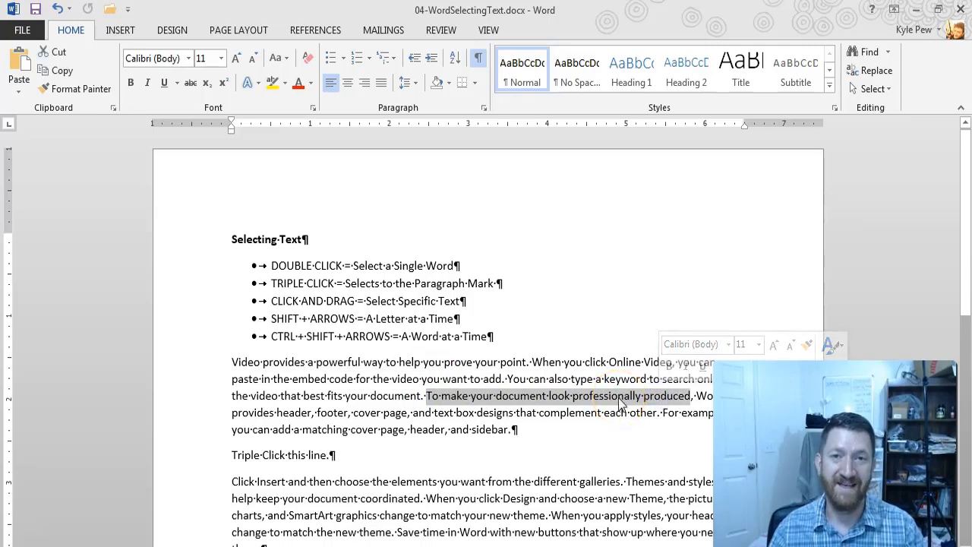
{"action": "left_click", "coordinate": [405, 401]}
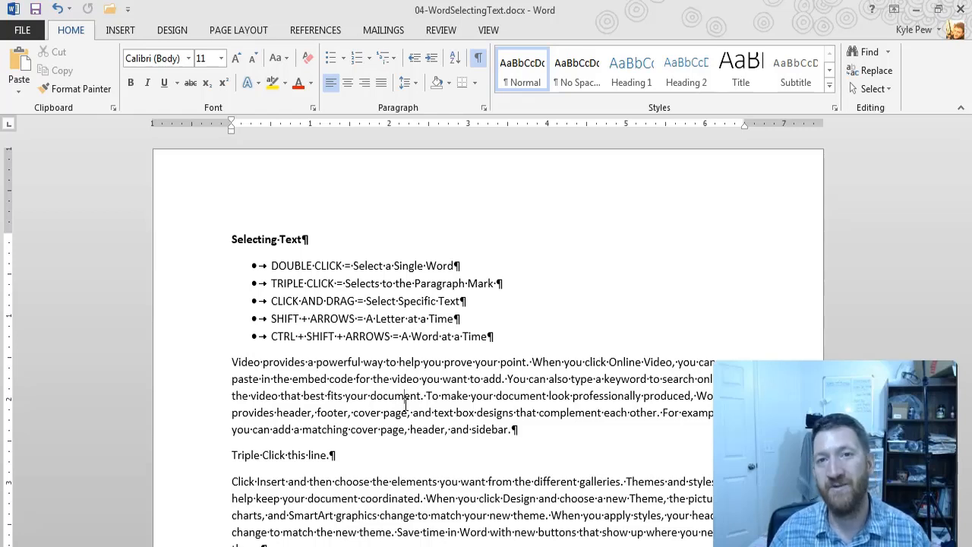
Step: Select the non-adjacent words "powerful", "professionally", "elements", "styles" and "theme" together, and clear the selection
{"action": "double_click", "coordinate": [344, 365]}
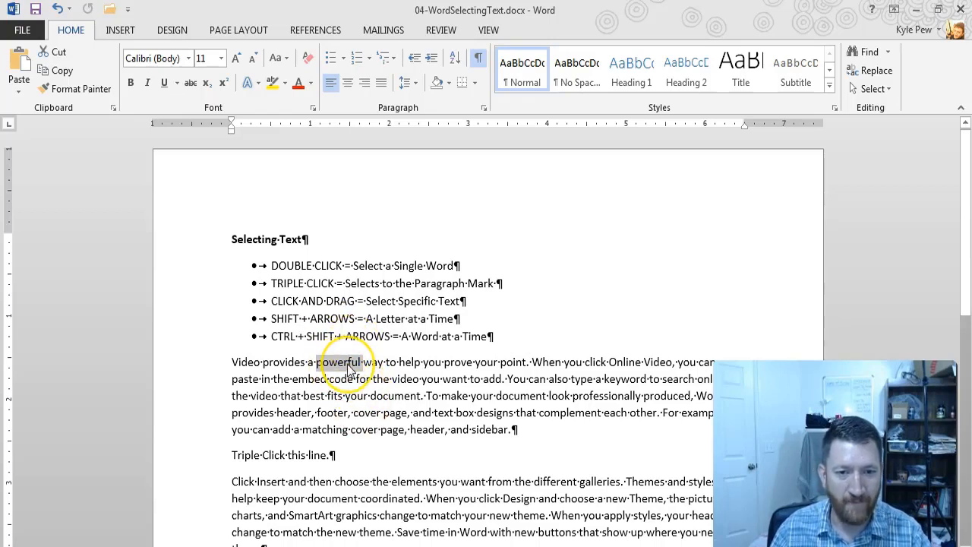
{"action": "double_click", "coordinate": [606, 396], "text": "ctrl"}
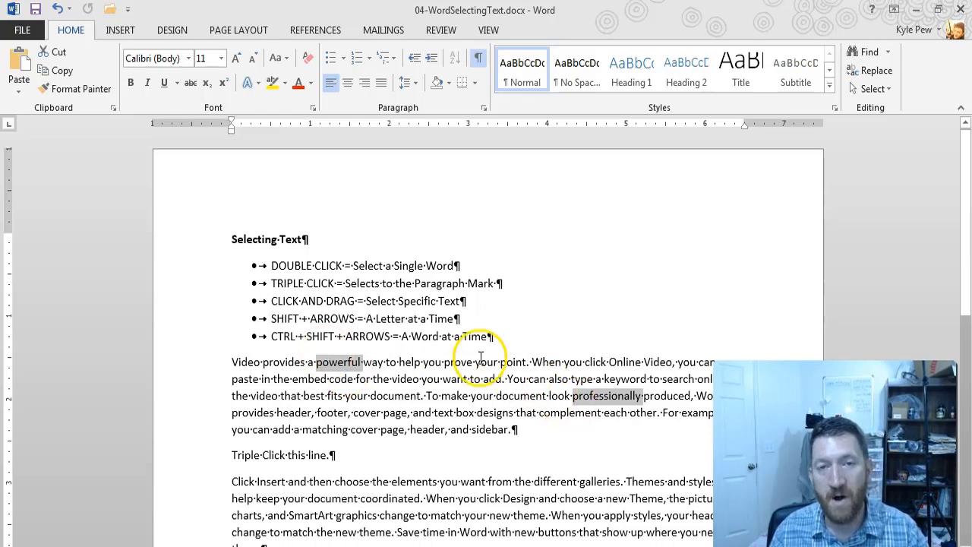
{"action": "left_click", "coordinate": [405, 481]}
{"action": "double_click", "coordinate": [405, 481], "text": "ctrl"}
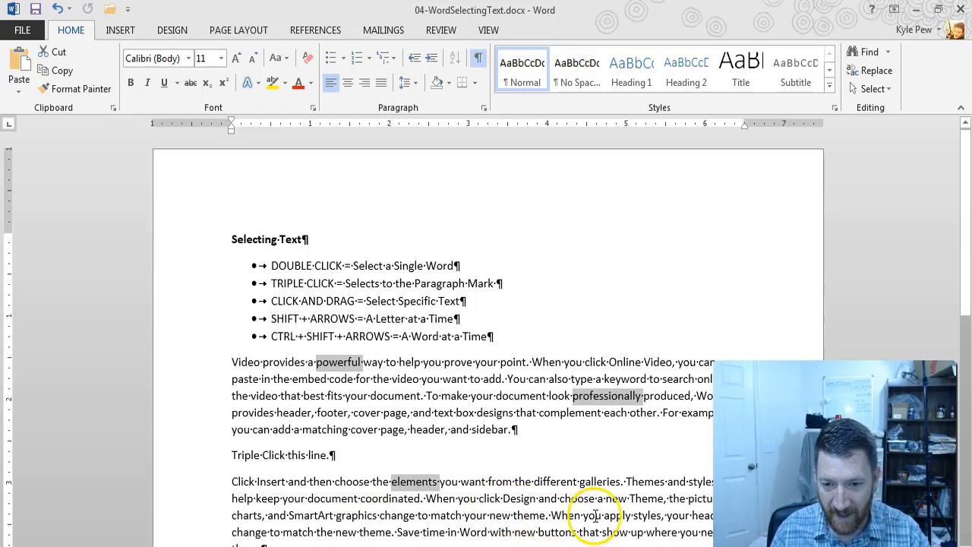
{"action": "double_click", "coordinate": [646, 516], "text": "ctrl"}
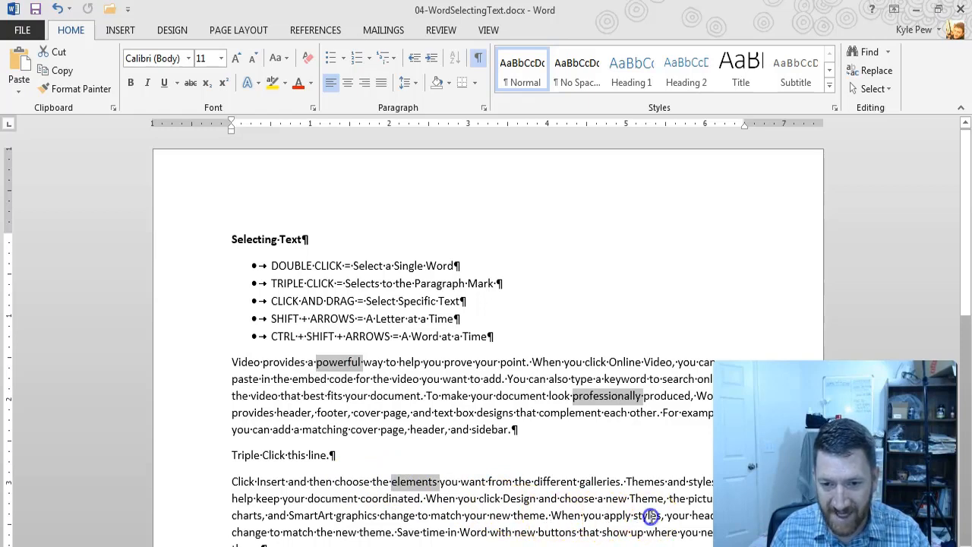
{"action": "double_click", "coordinate": [369, 529], "text": "ctrl"}
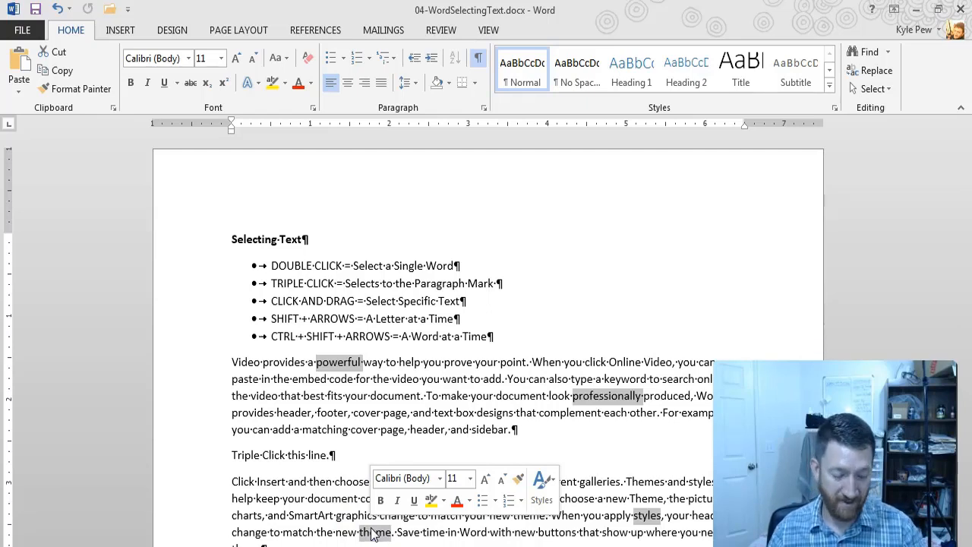
{"action": "left_click", "coordinate": [310, 396]}
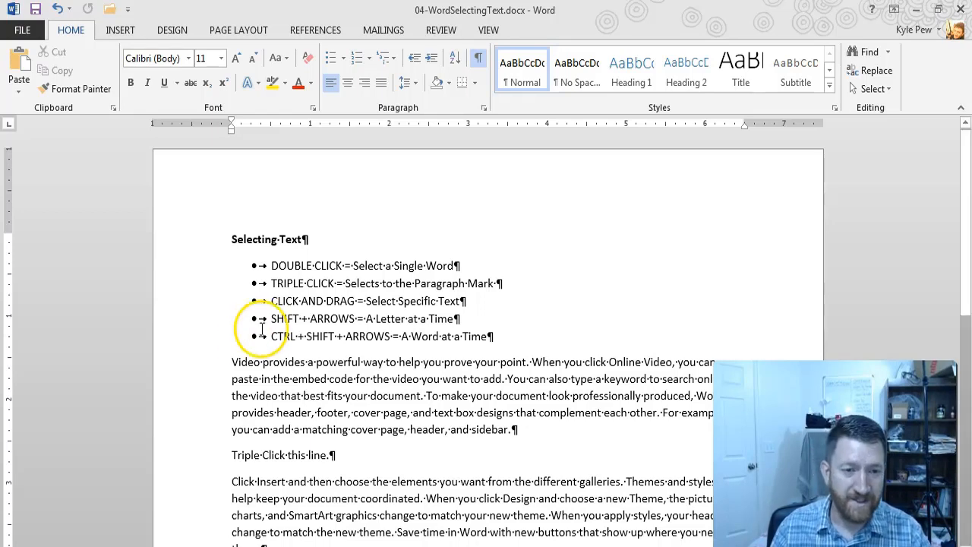
Step: Extend a selection one letter at a time from the start of the Video paragraph across the word "Video"
{"action": "left_click", "coordinate": [233, 362]}
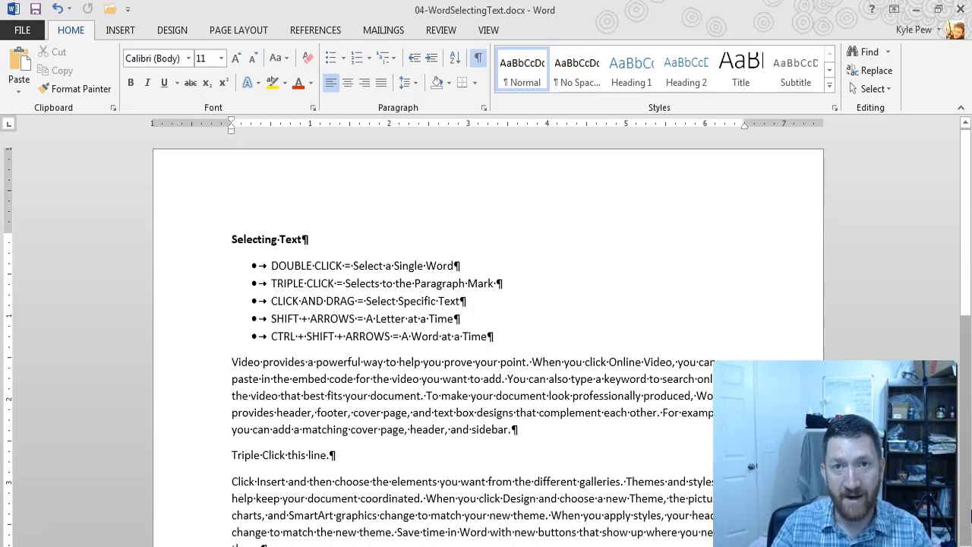
{"action": "key", "text": "shift+Right"}
{"action": "key", "text": "shift+Right"}
{"action": "key", "text": "shift+Right"}
{"action": "key", "text": "shift+Right"}
{"action": "key", "text": "shift+Right"}
{"action": "key", "text": "shift+Right"}
{"action": "key", "text": "shift+Right"}
{"action": "key", "text": "shift+Right"}
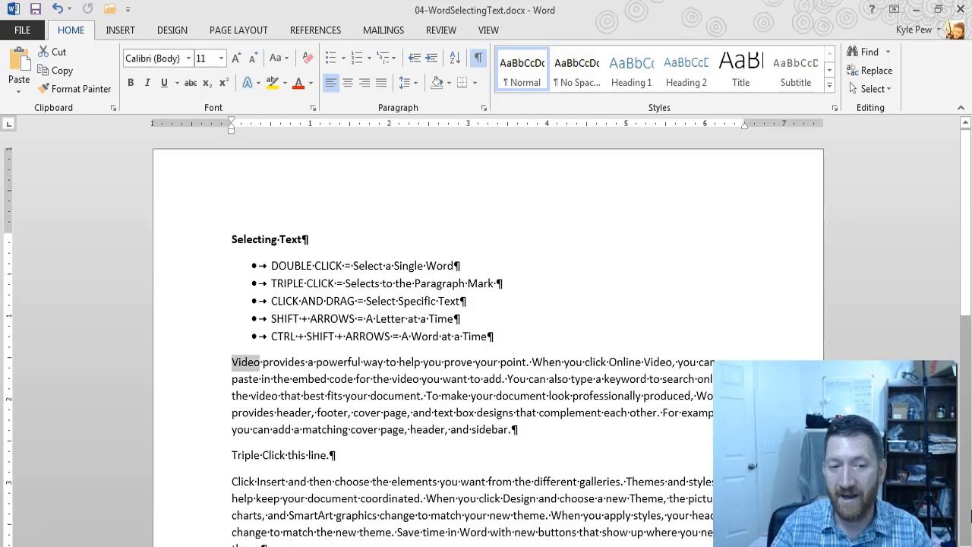
Step: Extend the selection letter by letter past "Video" through "provides a powerful way to" in the Video paragraph
{"action": "key", "text": "shift+Right"}
{"action": "key", "text": "shift+Right"}
{"action": "key", "text": "shift+Right"}
{"action": "key", "text": "shift+Right"}
{"action": "key", "text": "shift+Right"}
{"action": "key", "text": "shift+Right"}
{"action": "key", "text": "shift+Right"}
{"action": "key", "text": "shift+Right"}
{"action": "key", "text": "shift+Right"}
{"action": "key", "text": "shift+Right"}
{"action": "key", "text": "shift+Right"}
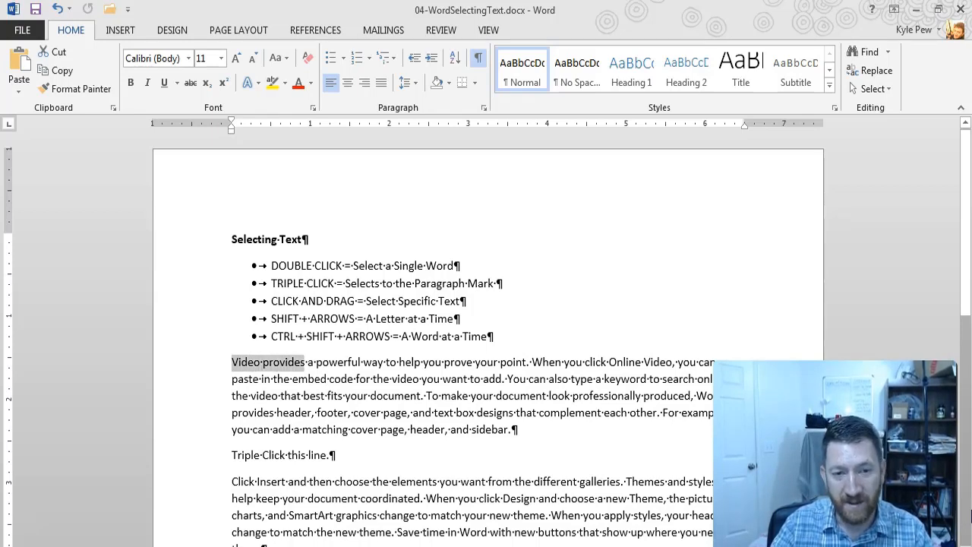
{"action": "key", "text": "shift+Right"}
{"action": "key", "text": "shift+Right"}
{"action": "key", "text": "shift+Right"}
{"action": "key", "text": "shift+Right"}
{"action": "key", "text": "shift+Right"}
{"action": "key", "text": "shift+Right"}
{"action": "key", "text": "shift+Right"}
{"action": "key", "text": "shift+Right"}
{"action": "key", "text": "shift+Right"}
{"action": "key", "text": "shift+Right"}
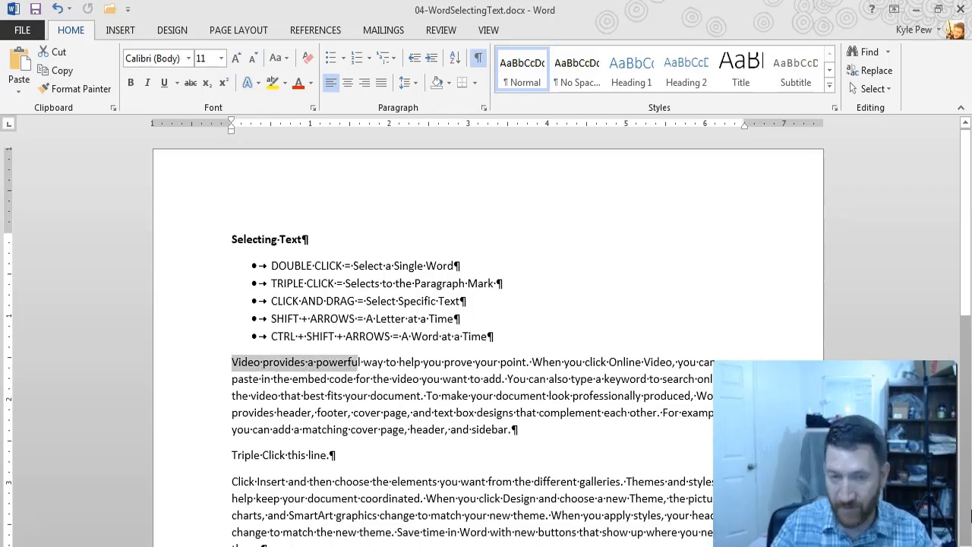
{"action": "key", "text": "shift+Right"}
{"action": "key", "text": "shift+Right"}
{"action": "key", "text": "shift+Right"}
Step: Shrink the selection letter by letter back to "Video provides a powerful", and deselect it with the cursor at the paragraph's start
{"action": "key", "text": "shift+Left"}
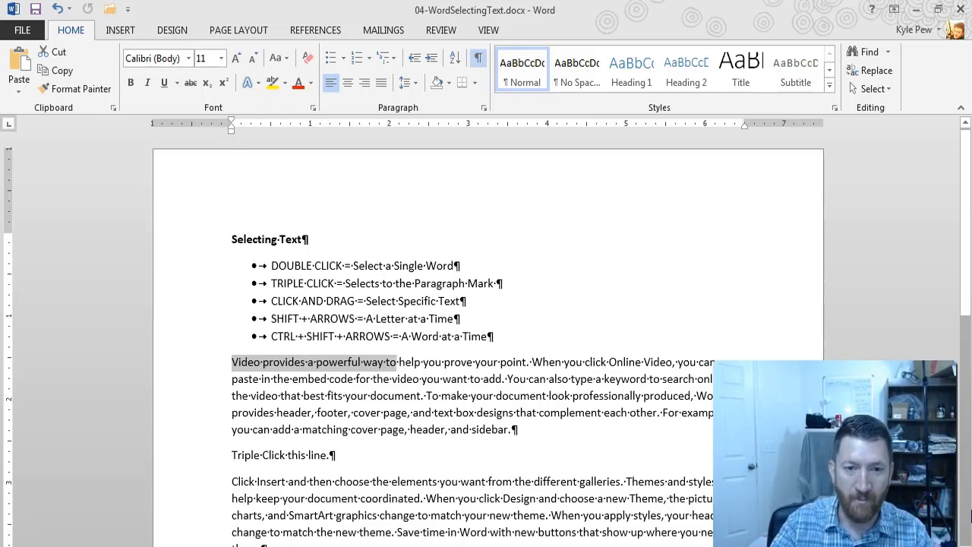
{"action": "key", "text": "shift+Left"}
{"action": "key", "text": "shift+Left"}
{"action": "key", "text": "shift+Left"}
{"action": "key", "text": "shift+Left"}
{"action": "key", "text": "shift+Left"}
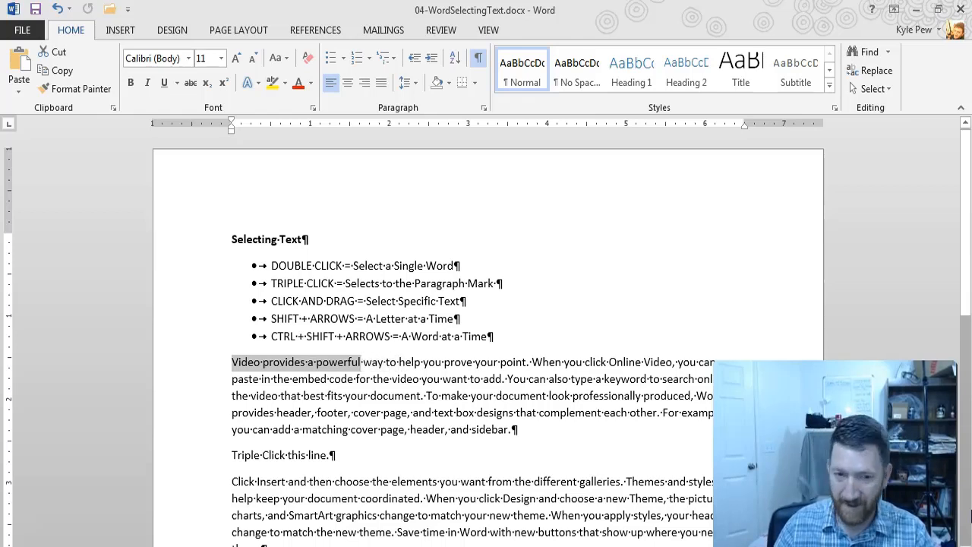
{"action": "left_click", "coordinate": [228, 370]}
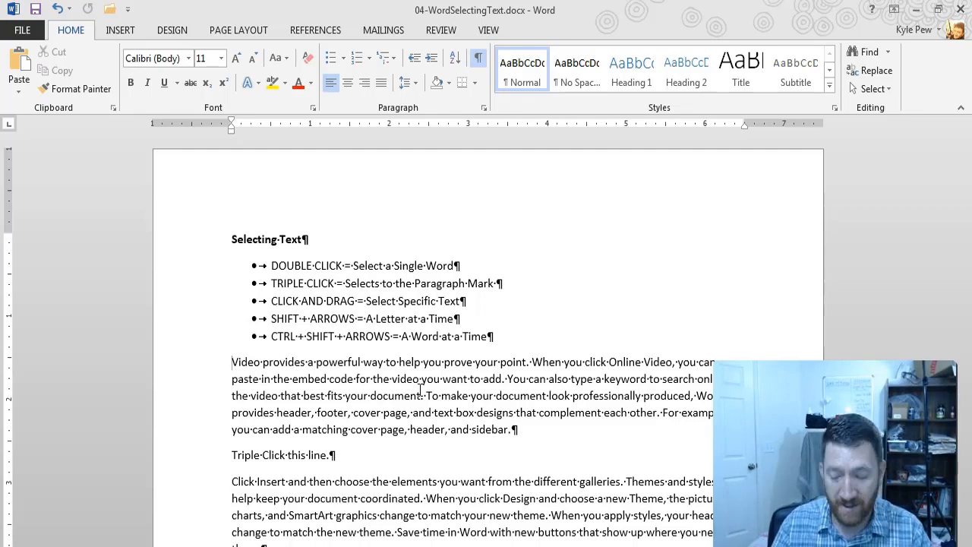
Step: Extend a selection one word at a time from the start of the Video paragraph through "Video provides a powerful way to"
{"action": "key", "text": "shift+Right"}
{"action": "key", "text": "shift+Right"}
{"action": "key", "text": "shift+Right"}
{"action": "key", "text": "shift+Right"}
{"action": "key", "text": "shift+Right"}
{"action": "key", "text": "shift+Right"}
{"action": "key", "text": "shift+Right"}
{"action": "key", "text": "shift+Right"}
{"action": "key", "text": "shift+Right"}
{"action": "key", "text": "shift+Right"}
{"action": "key", "text": "shift+Right"}
{"action": "key", "text": "shift+Right"}
{"action": "key", "text": "shift+Right"}
{"action": "key", "text": "shift+Right"}
{"action": "key", "text": "shift+Right"}
{"action": "key", "text": "shift+Right"}
{"action": "key", "text": "shift+Right"}
{"action": "key", "text": "shift+Right"}
{"action": "key", "text": "shift+Right"}
{"action": "key", "text": "shift+Right"}
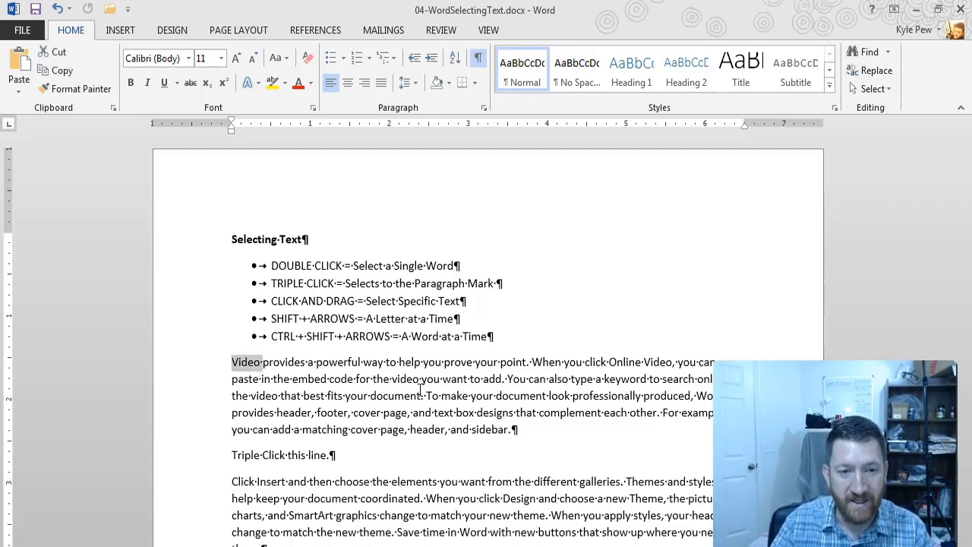
{"action": "key", "text": "shift+Right"}
{"action": "key", "text": "shift+Right"}
{"action": "key", "text": "shift+Right"}
{"action": "key", "text": "shift+Right"}
{"action": "key", "text": "shift+Right"}
{"action": "key", "text": "shift+Right"}
{"action": "key", "text": "shift+Right"}
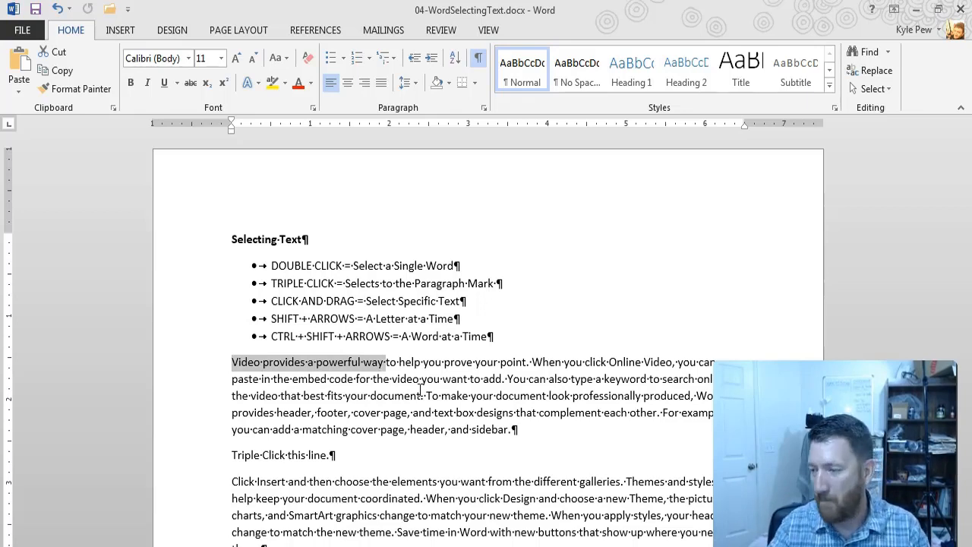
{"action": "key", "text": "shift+Right"}
{"action": "key", "text": "shift+Right"}
{"action": "key", "text": "shift+Right"}
{"action": "key", "text": "shift+Right"}
{"action": "key", "text": "shift+Right"}
{"action": "key", "text": "shift+Right"}
{"action": "key", "text": "shift+Right"}
{"action": "key", "text": "shift+Right"}
{"action": "key", "text": "shift+Right"}
{"action": "key", "text": "shift+Right"}
{"action": "key", "text": "shift+Right"}
{"action": "key", "text": "shift+Right"}
{"action": "key", "text": "shift+Right"}
{"action": "key", "text": "shift+Right"}
{"action": "key", "text": "shift+Right"}
{"action": "key", "text": "shift+Right"}
{"action": "key", "text": "shift+Right"}
{"action": "key", "text": "shift+Right"}
{"action": "key", "text": "shift+Right"}
{"action": "key", "text": "shift+Right"}
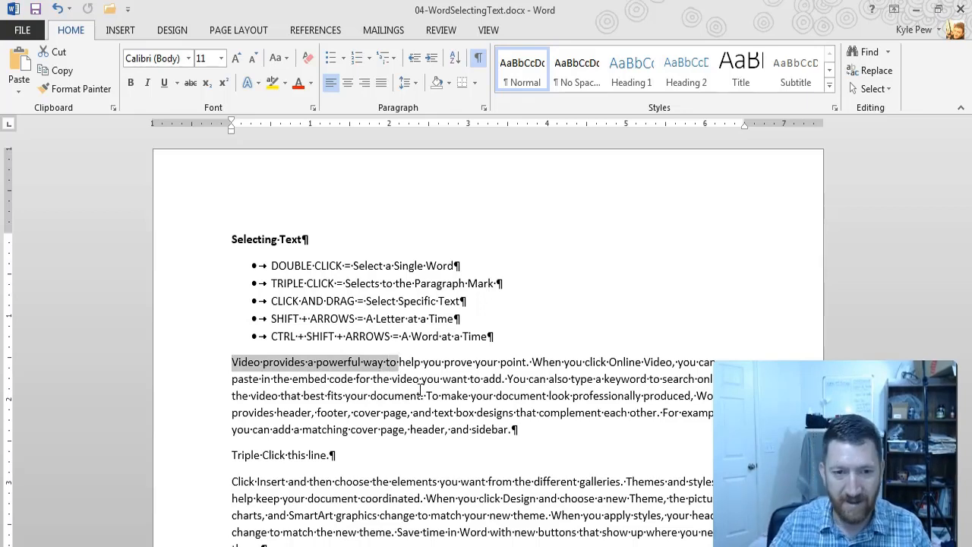
{"action": "key", "text": "shift+Left"}
{"action": "key", "text": "shift+Left"}
{"action": "key", "text": "shift+Left"}
{"action": "key", "text": "shift+Left"}
{"action": "key", "text": "shift+Left"}
{"action": "key", "text": "shift+Left"}
{"action": "key", "text": "shift+Left"}
{"action": "key", "text": "shift+Left"}
{"action": "key", "text": "shift+Left"}
{"action": "key", "text": "shift+Left"}
{"action": "key", "text": "shift+Left"}
{"action": "key", "text": "shift+Left"}
{"action": "key", "text": "shift+Left"}
{"action": "key", "text": "shift+Left"}
{"action": "key", "text": "shift+Left"}
{"action": "key", "text": "shift+Left"}
{"action": "key", "text": "shift+Left"}
{"action": "key", "text": "shift+Left"}
{"action": "key", "text": "shift+Left"}
{"action": "key", "text": "shift+Left"}
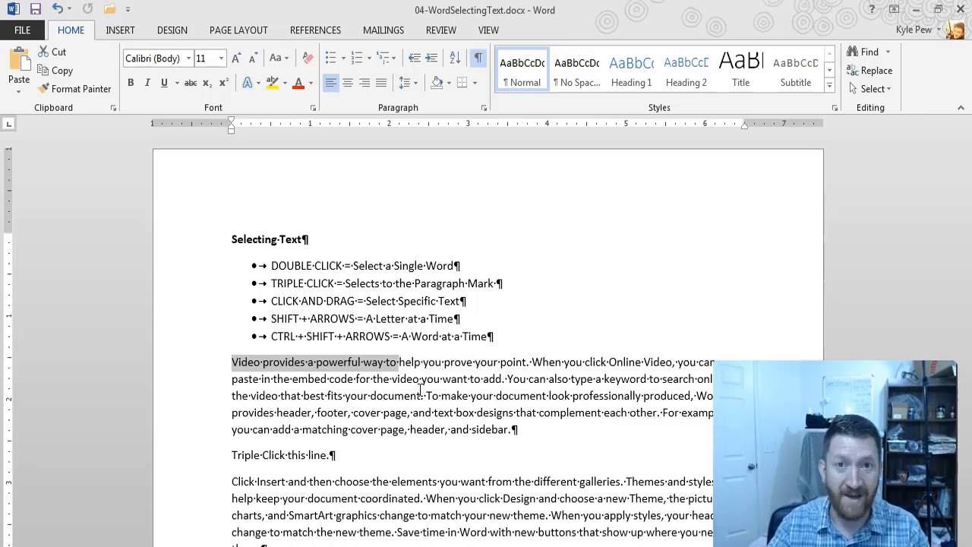
Step: Extend the selection to the end of the whole Video paragraph, and deselect it back at the paragraph's start
{"action": "key", "text": "ctrl+shift+Down"}
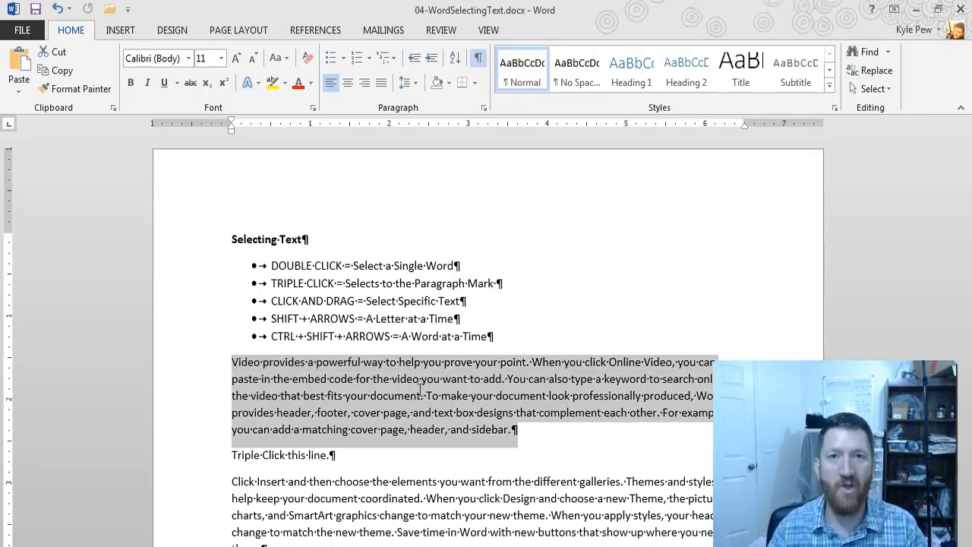
{"action": "key", "text": "Left"}
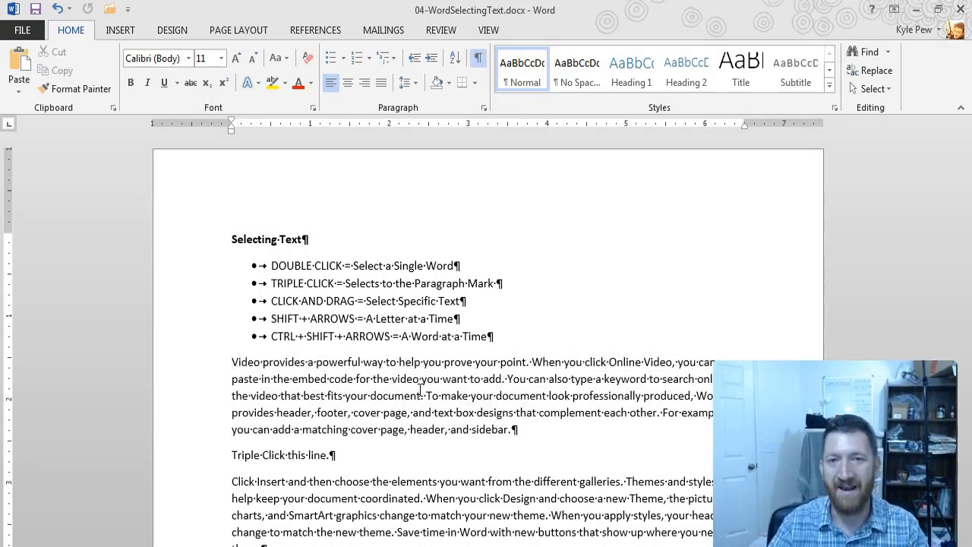
Step: Select "Video provides a powerful way" one word at a time, and clear the selection by placing the cursor in "powerful"
{"action": "key", "text": "ctrl+shift+Right"}
{"action": "key", "text": "ctrl+shift+Right"}
{"action": "key", "text": "ctrl+shift+Right"}
{"action": "key", "text": "ctrl+shift+Right"}
{"action": "key", "text": "ctrl+shift+Right"}
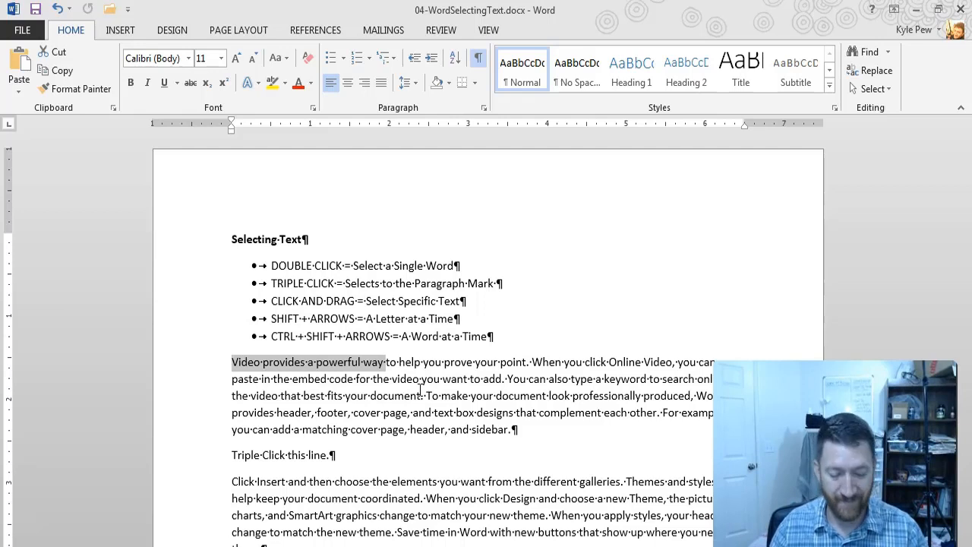
{"action": "left_click", "coordinate": [354, 368]}
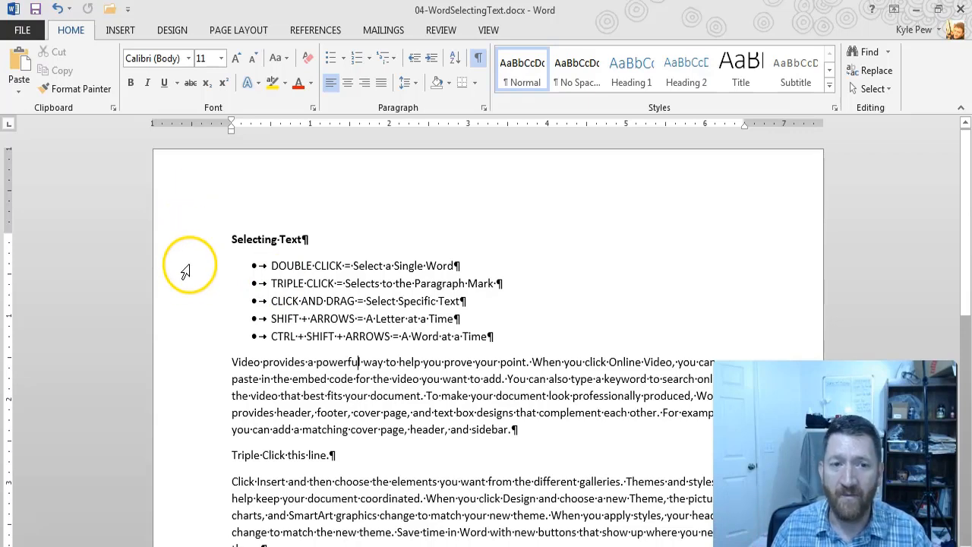
Step: Select individual whole lines one after another from the margin, from the "DOUBLE CLICK" bullet down to the Click Insert paragraph's second line
{"action": "left_click", "coordinate": [189, 266]}
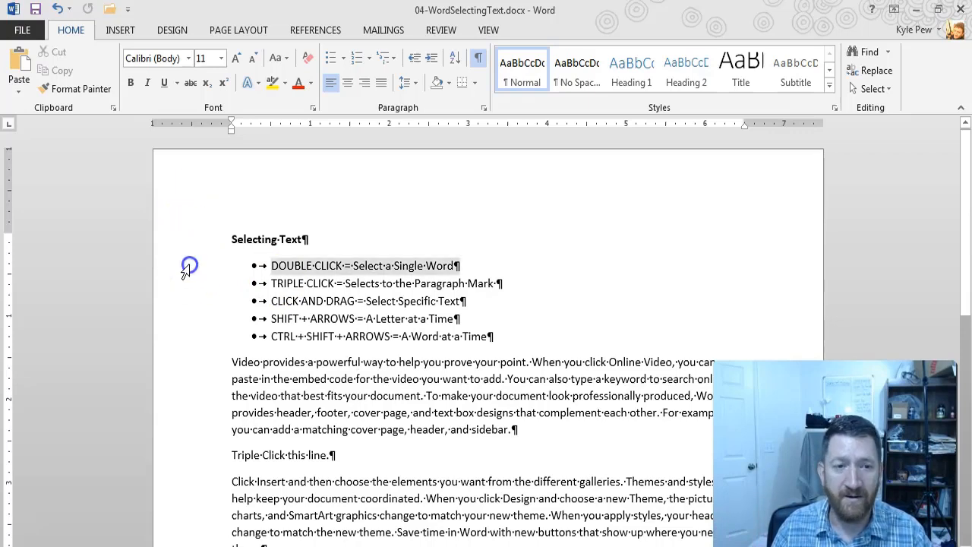
{"action": "left_click", "coordinate": [162, 321]}
{"action": "left_click", "coordinate": [174, 392]}
{"action": "left_click", "coordinate": [174, 430]}
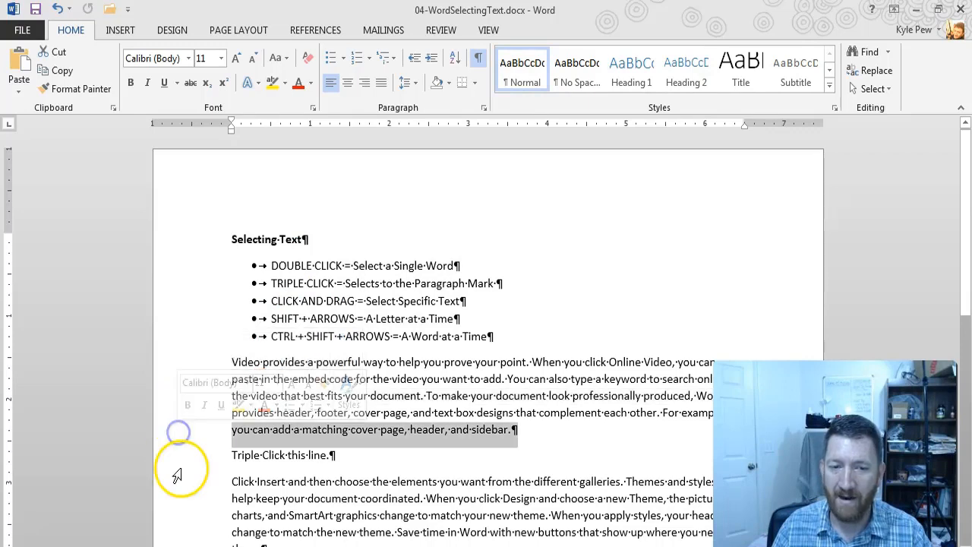
{"action": "left_click", "coordinate": [178, 464]}
{"action": "left_click", "coordinate": [177, 502]}
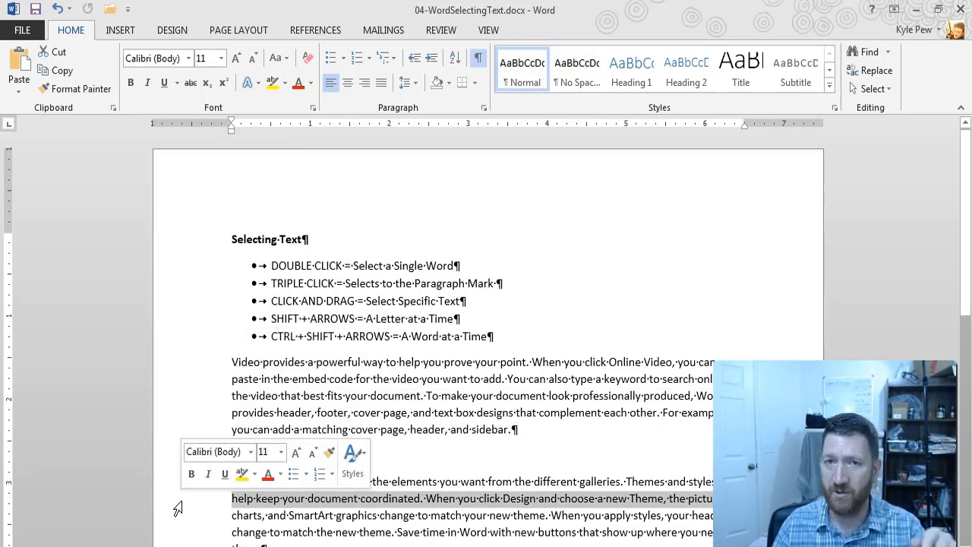
Step: Select the second through last lines of the Video paragraph from the margin, and reduce the selection to its last line
{"action": "left_click", "coordinate": [189, 379]}
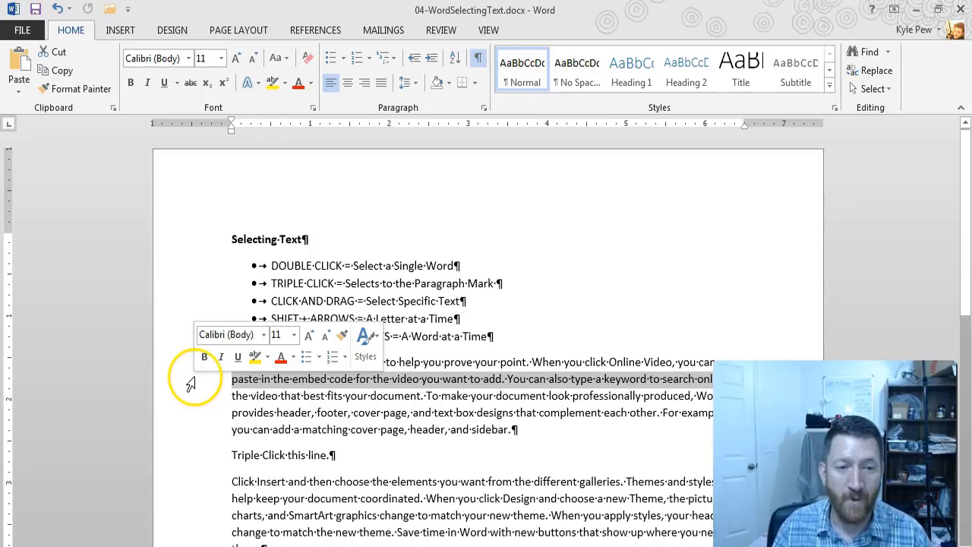
{"action": "left_click_drag", "start_coordinate": [190, 383], "coordinate": [195, 431]}
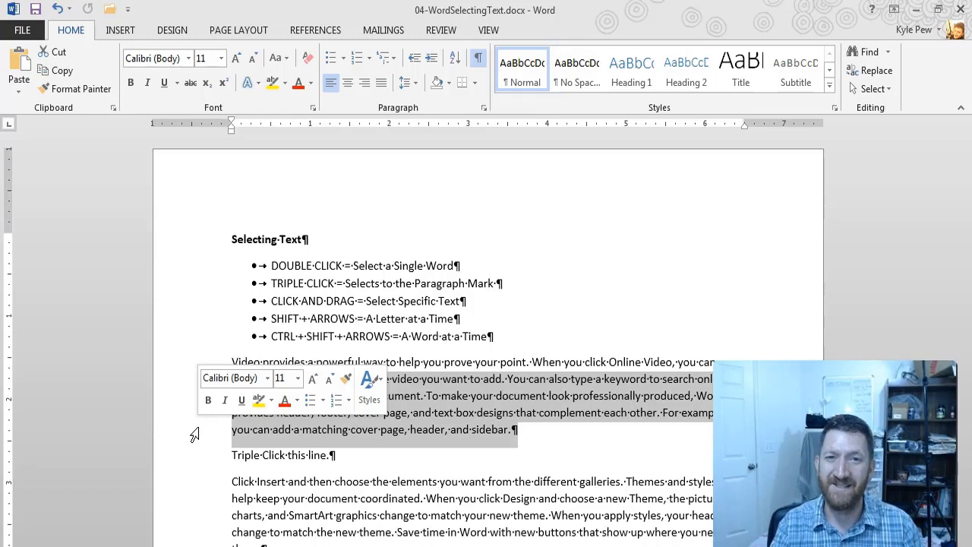
{"action": "left_click", "coordinate": [190, 430]}
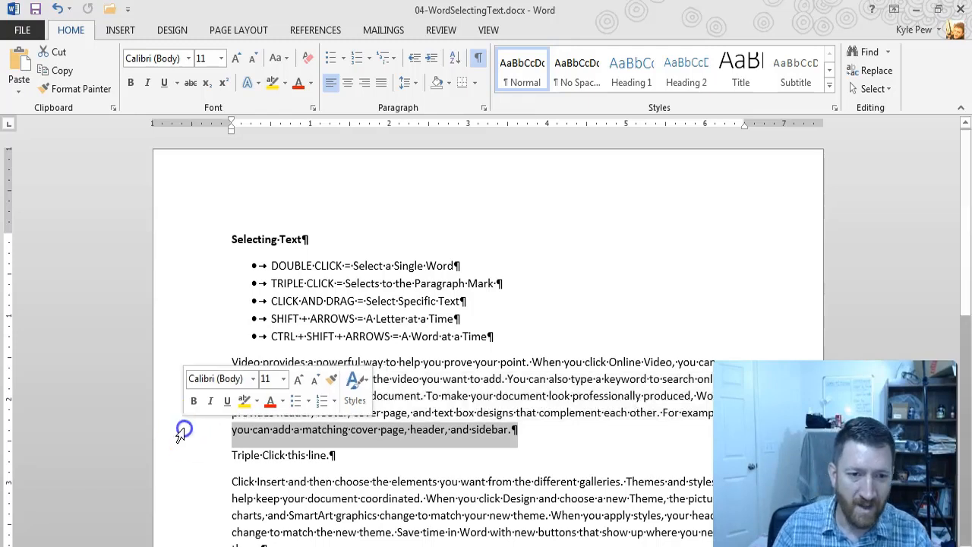
Step: Select together the Video paragraph's first, third and fourth lines, "Triple Click this line." and the Click Insert paragraph's fourth line
{"action": "left_click", "coordinate": [171, 364]}
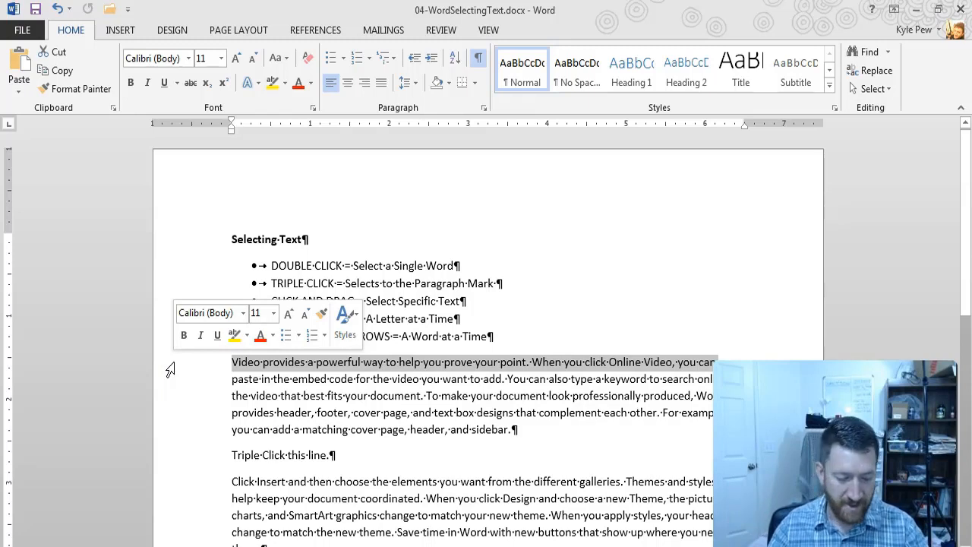
{"action": "left_click", "coordinate": [173, 456], "text": "ctrl"}
{"action": "left_click", "coordinate": [179, 532], "text": "ctrl"}
{"action": "left_click_drag", "start_coordinate": [203, 397], "coordinate": [202, 416]}
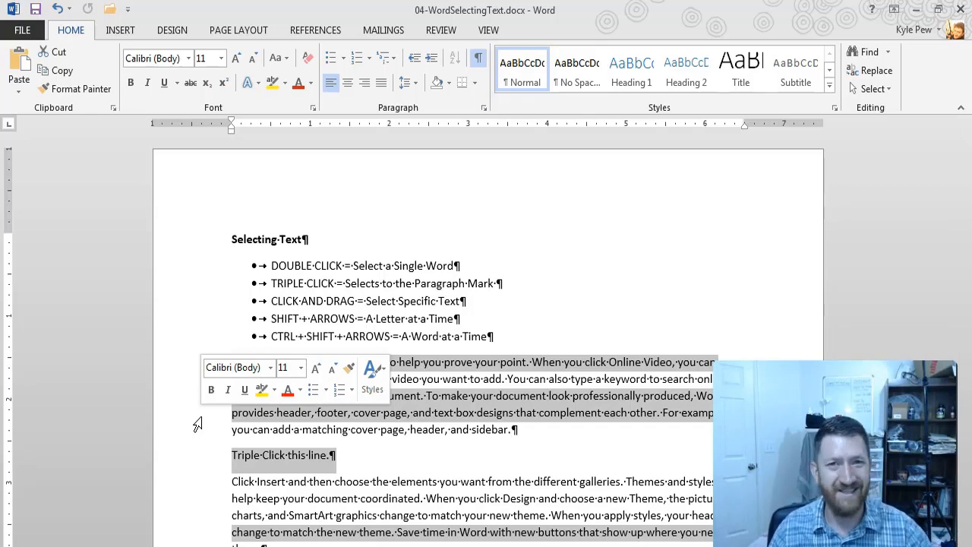
{"action": "scroll", "coordinate": [190, 239], "scroll_direction": "down", "scroll_amount": 10}
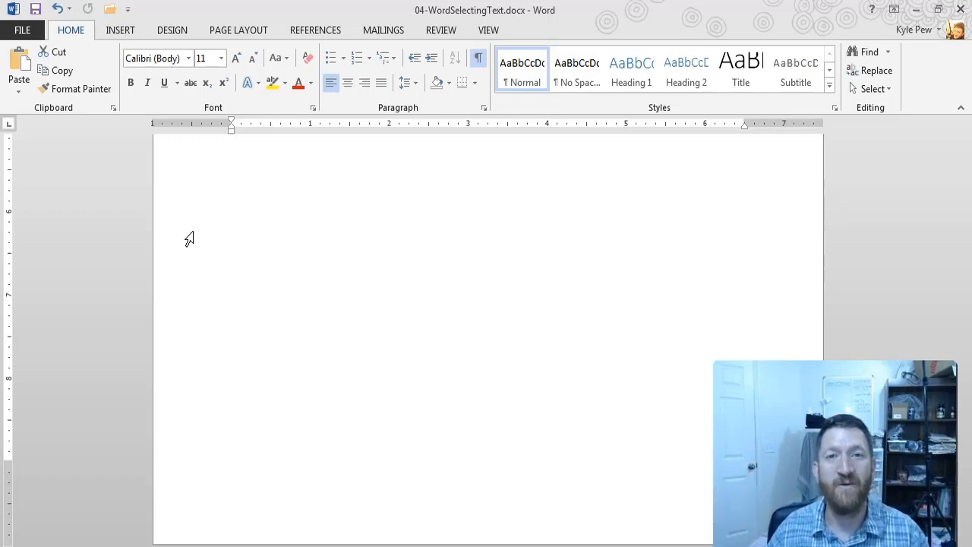
{"action": "scroll", "coordinate": [264, 225], "scroll_direction": "up", "scroll_amount": 9}
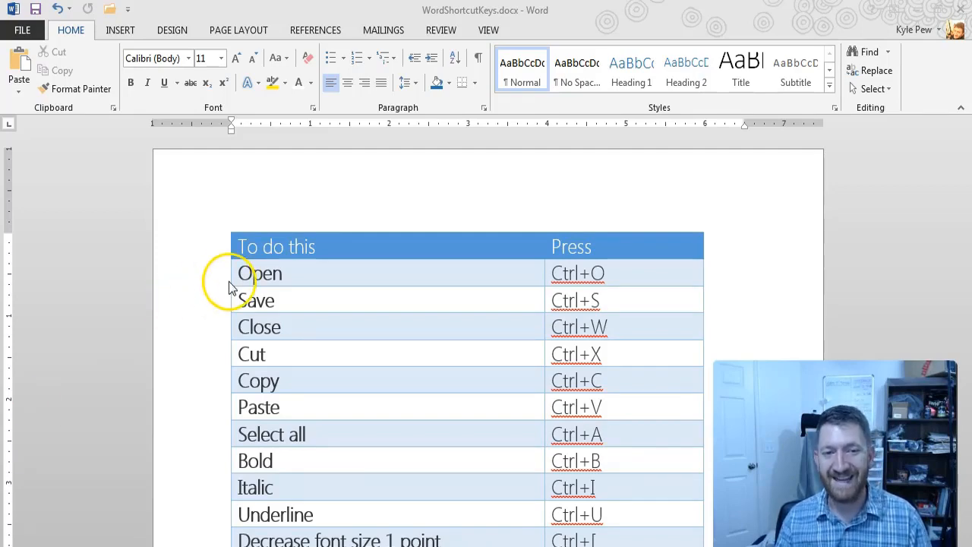
Step: Review the table of keyboard shortcuts in WordShortcutKeys.docx down to its later entries
{"action": "scroll", "coordinate": [216, 284], "scroll_direction": "down", "scroll_amount": 1}
{"action": "scroll", "coordinate": [217, 284], "scroll_direction": "down", "scroll_amount": 10}
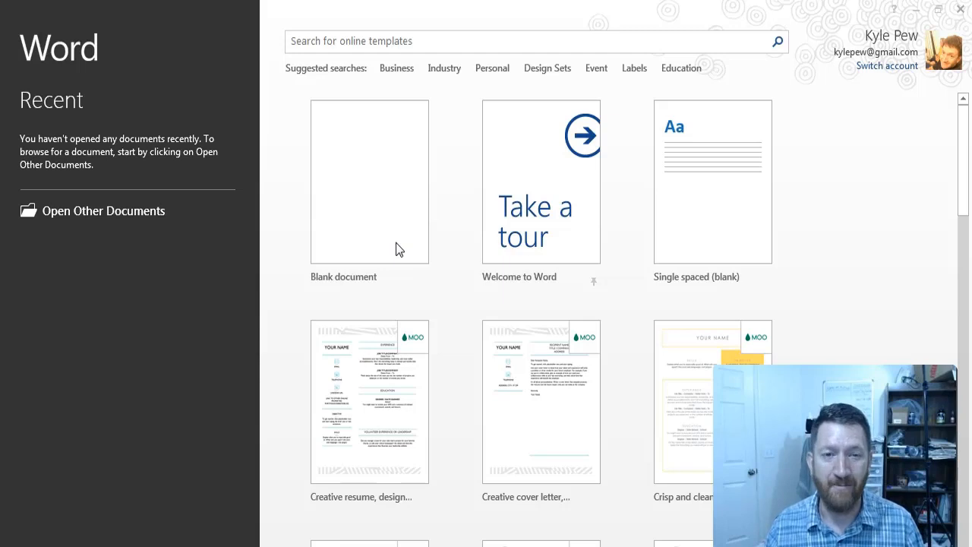
Step: Create a new blank document
{"action": "left_click", "coordinate": [357, 183]}
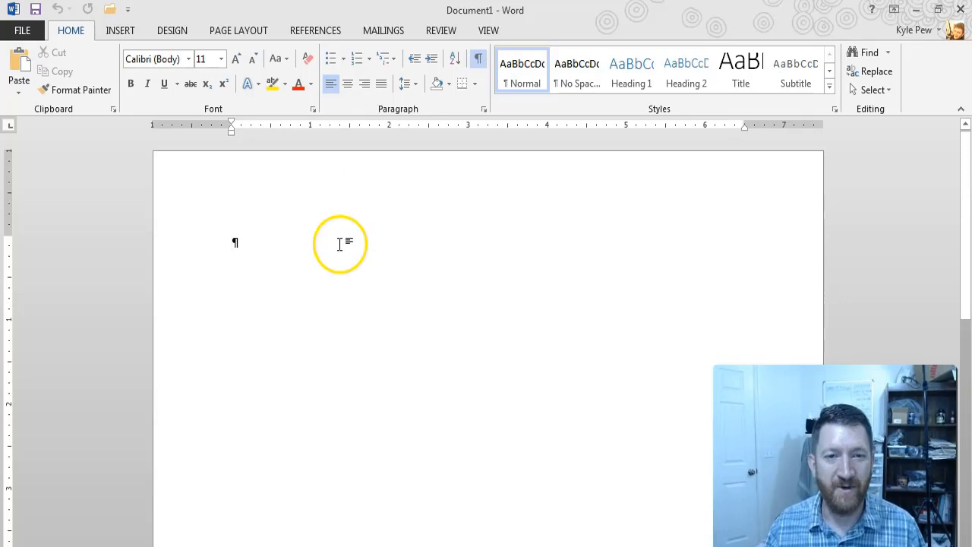
Step: Save the blank document to the computer's ExerciseFiles folder as a Word document named NewDoc-01.docx
{"action": "left_click", "coordinate": [22, 31]}
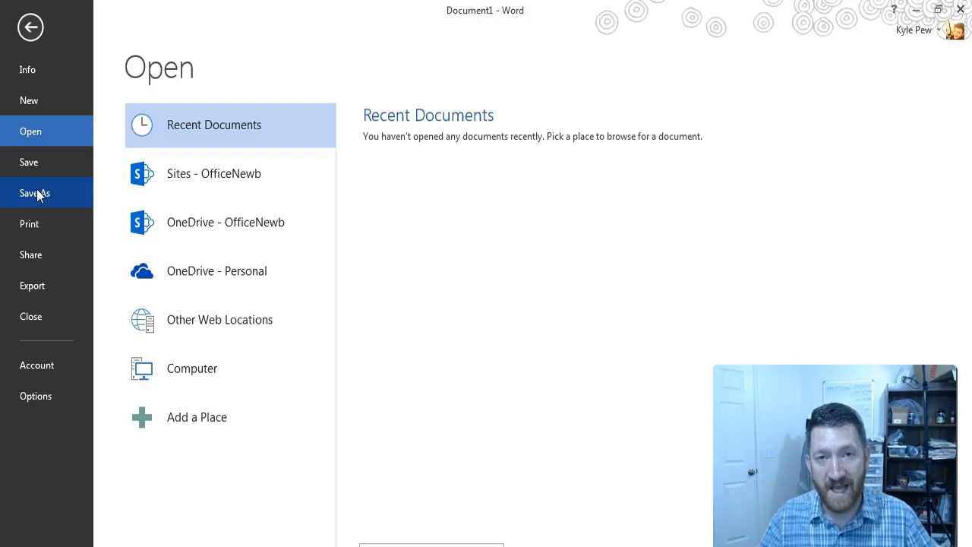
{"action": "left_click", "coordinate": [45, 167]}
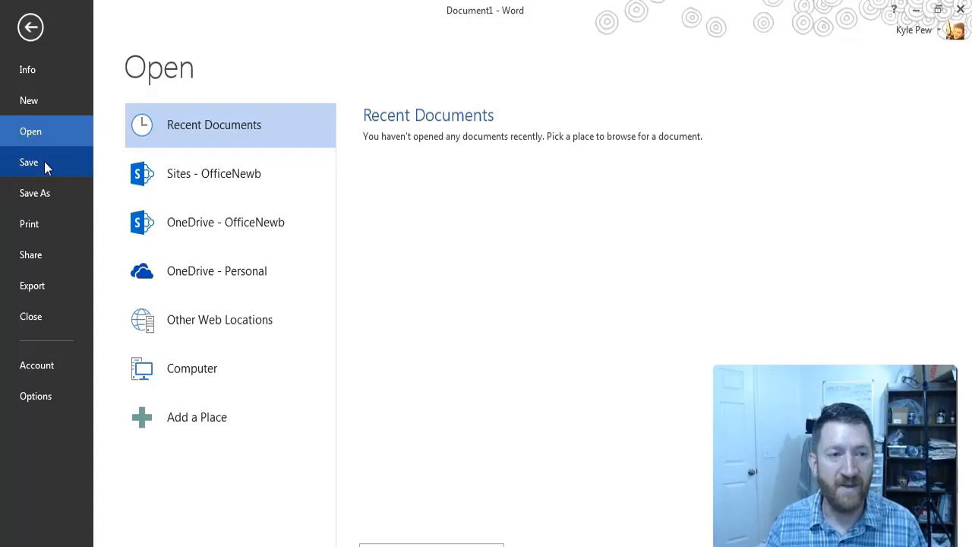
{"action": "left_click", "coordinate": [45, 194]}
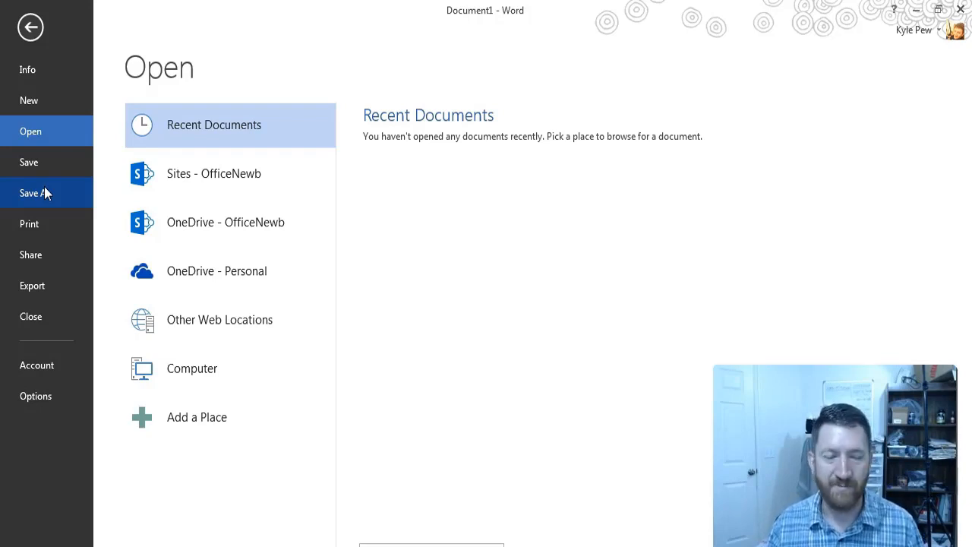
{"action": "left_click", "coordinate": [41, 158]}
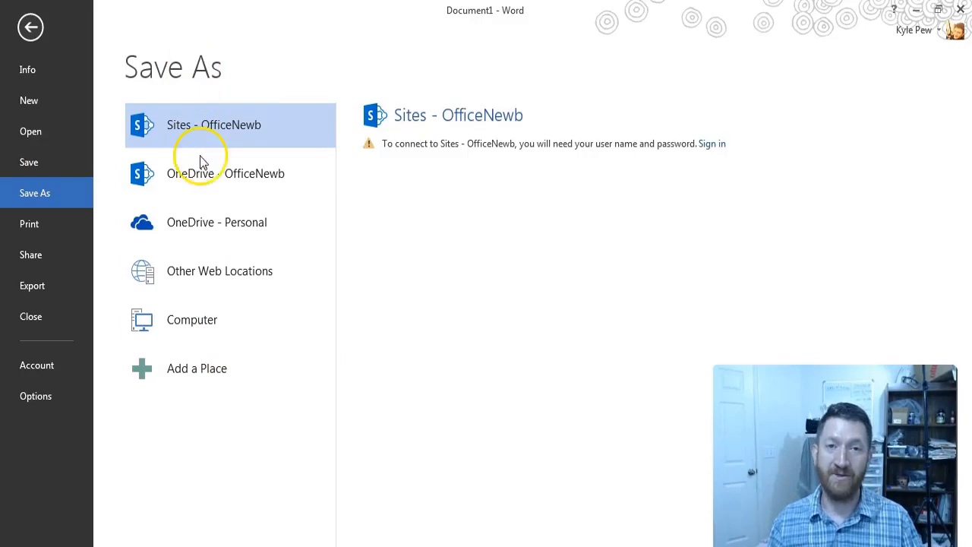
{"action": "left_click", "coordinate": [204, 319]}
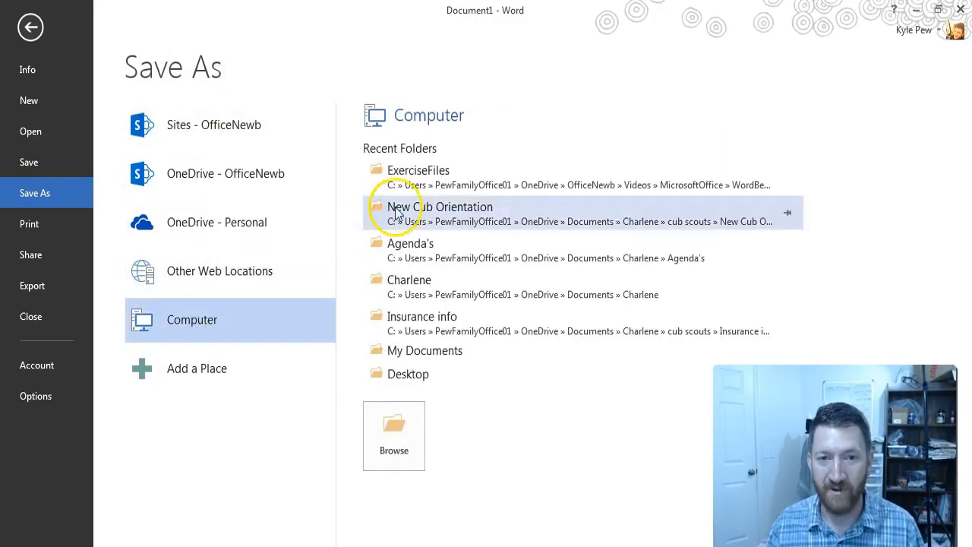
{"action": "left_click", "coordinate": [427, 178]}
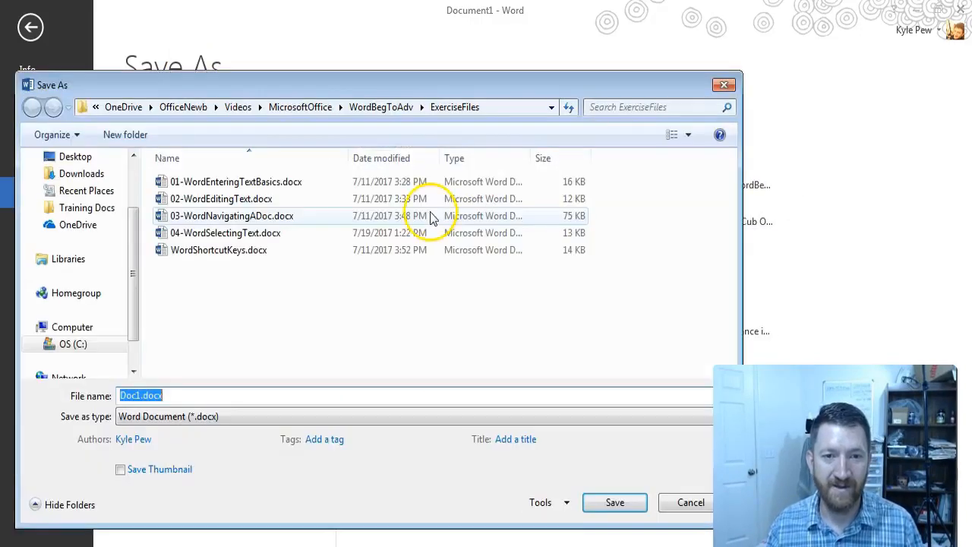
{"action": "left_click_drag", "start_coordinate": [286, 88], "coordinate": [358, 40]}
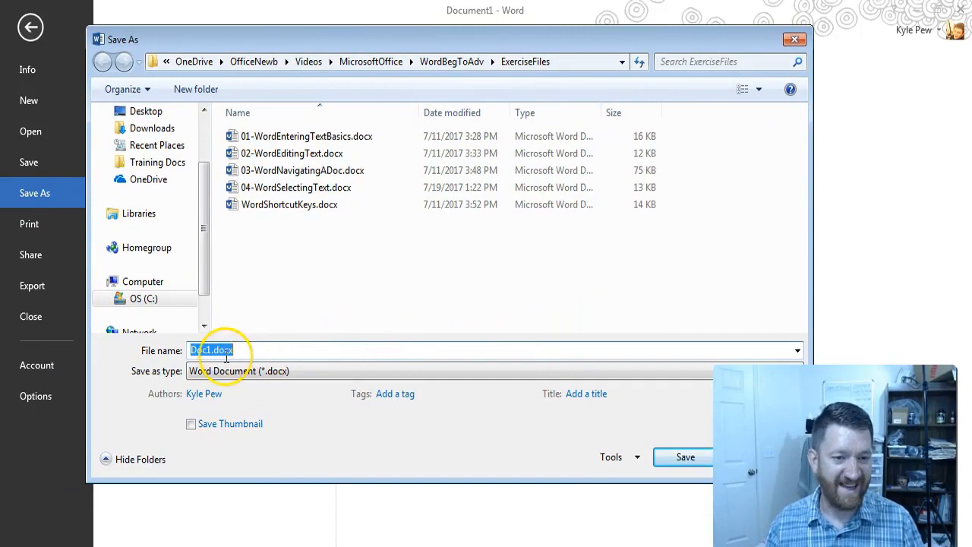
{"action": "left_click_drag", "start_coordinate": [212, 350], "coordinate": [150, 350]}
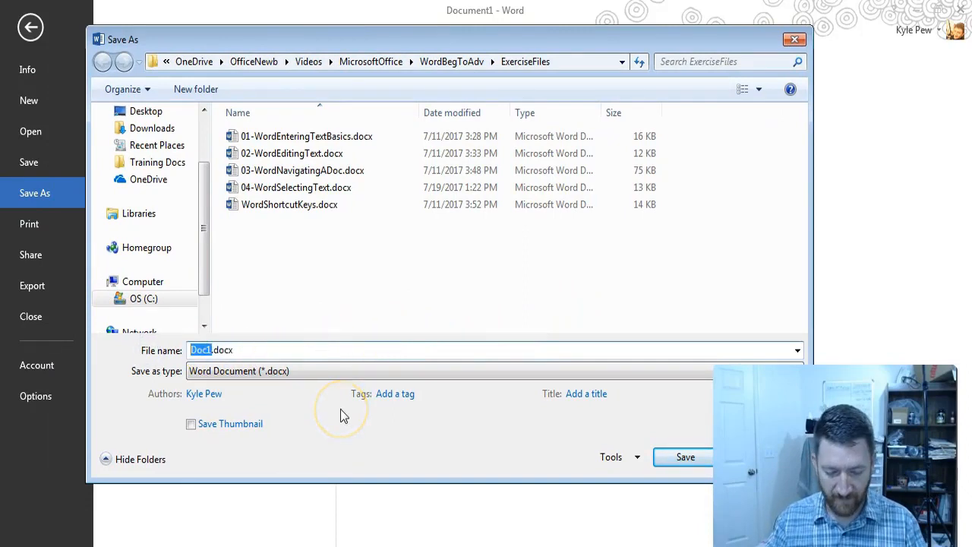
{"action": "type", "text": "NewDoc"}
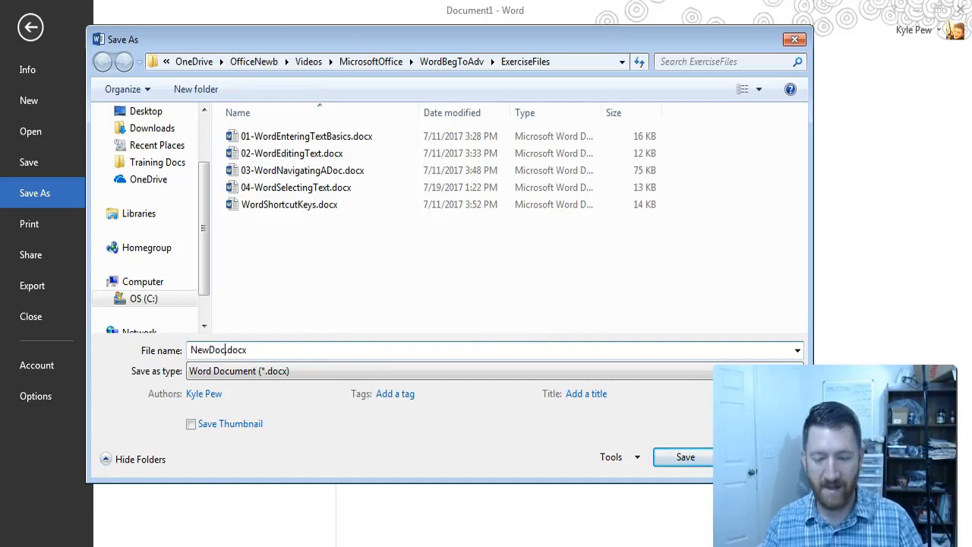
{"action": "type", "text": "-01"}
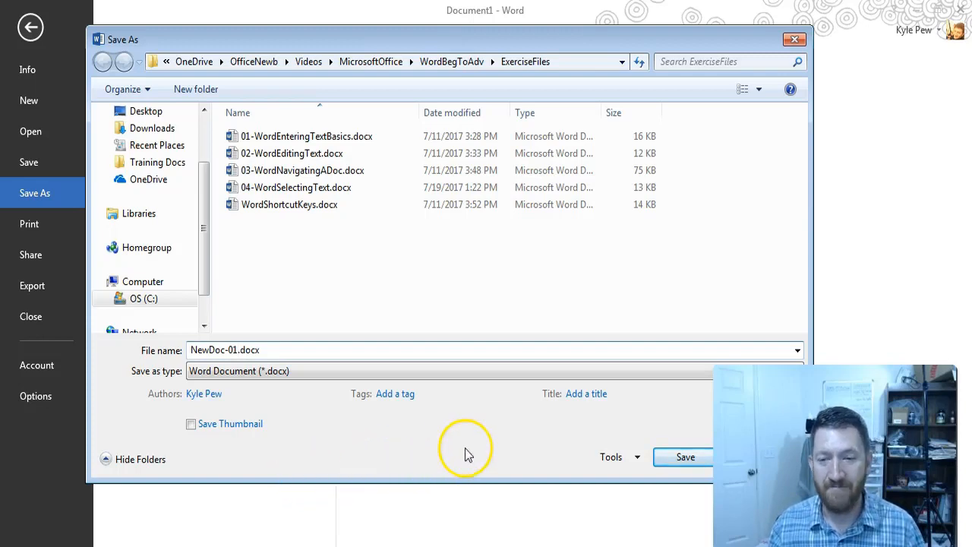
{"action": "left_click", "coordinate": [665, 461]}
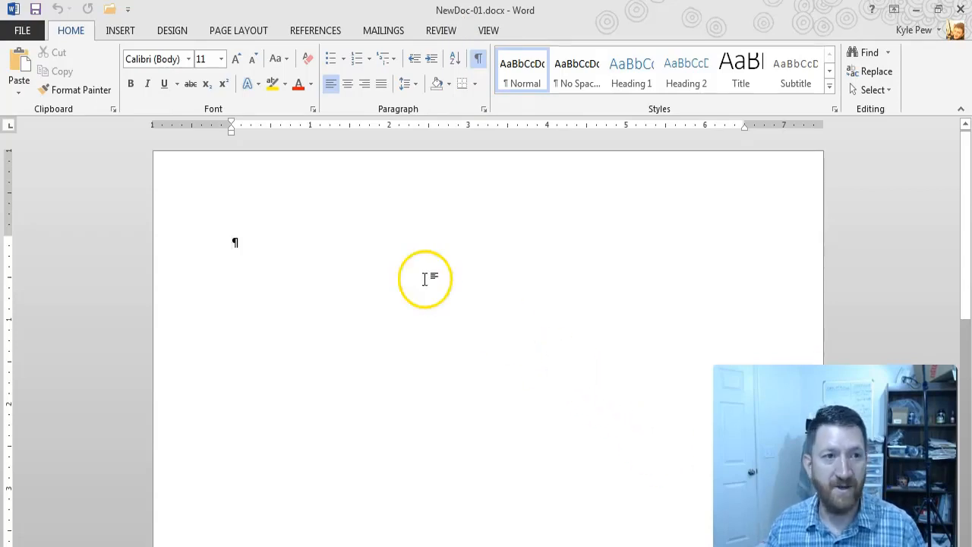
Step: Save the document again under its existing name and location
{"action": "left_click", "coordinate": [32, 29]}
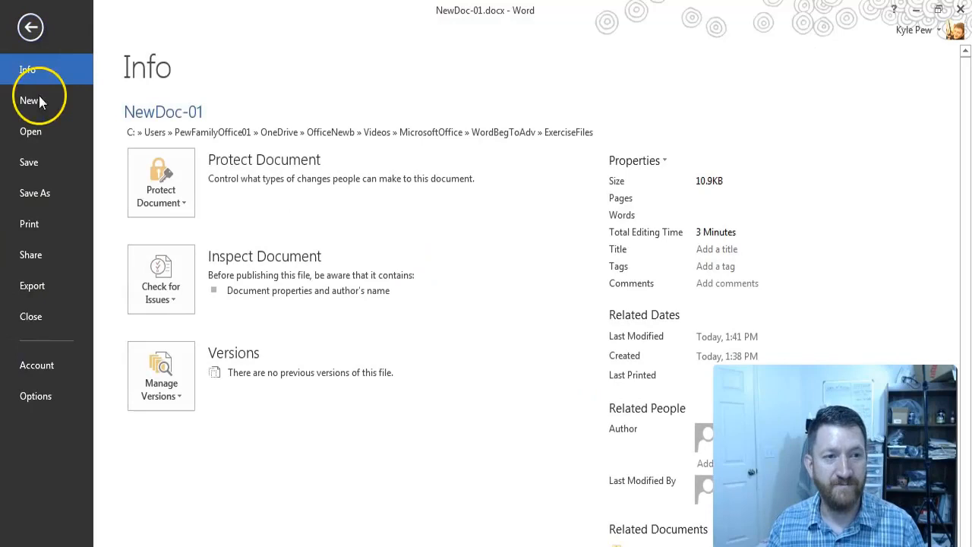
{"action": "left_click", "coordinate": [45, 196]}
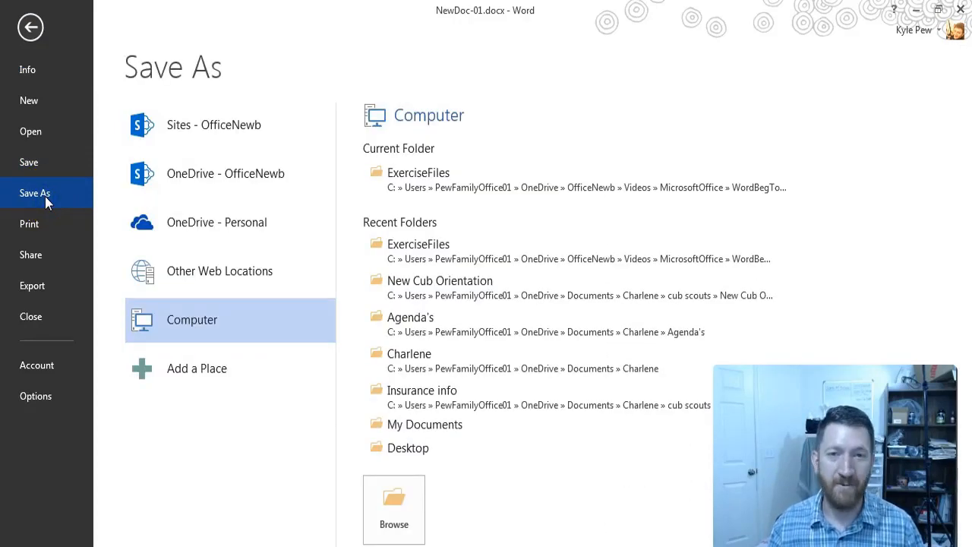
{"action": "left_click", "coordinate": [39, 167]}
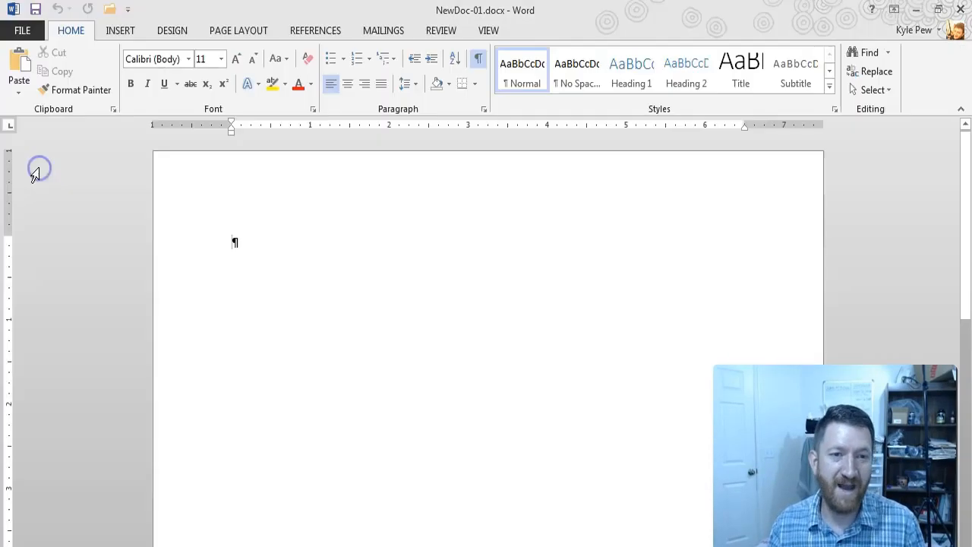